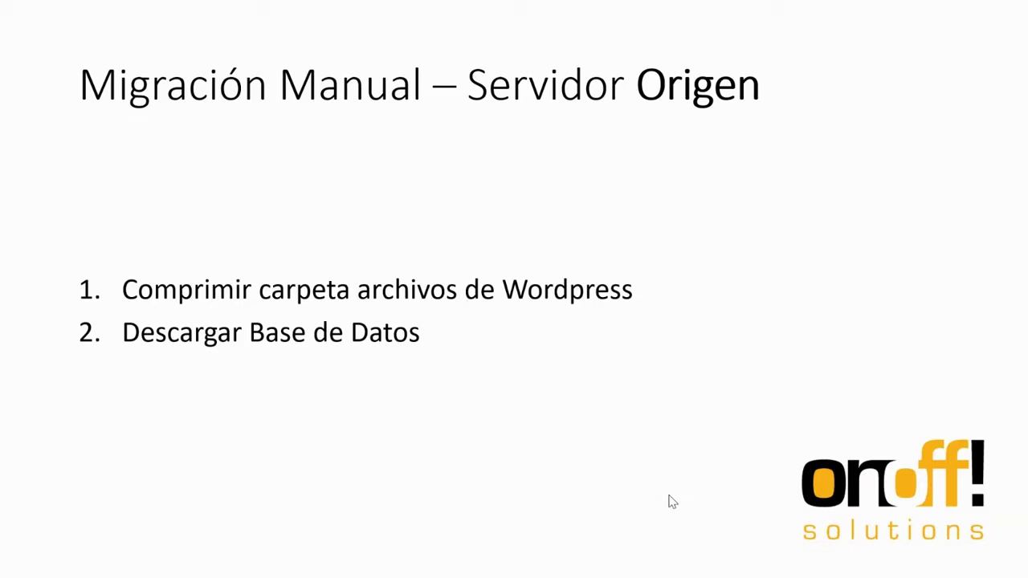
- Leave the slide show and bring up the local WordPress demo site in Chrome
{"action": "key", "text": "alt+Tab"}
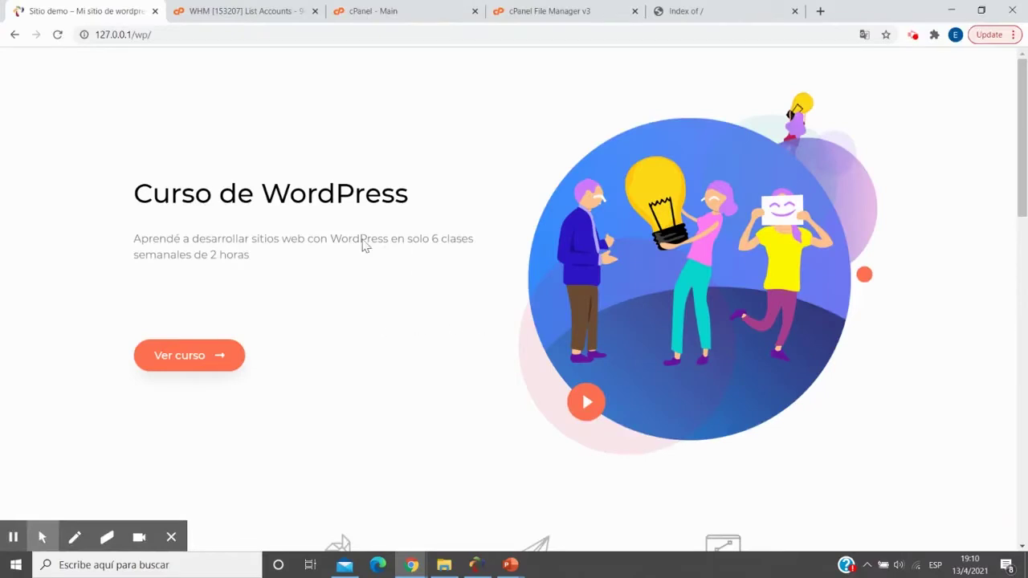
- Highlight the wp/ path in the 127.0.0.1/wp/ address, then switch to File Explorer
{"action": "left_click", "coordinate": [136, 36]}
{"action": "left_click_drag", "start_coordinate": [136, 36], "coordinate": [167, 41]}
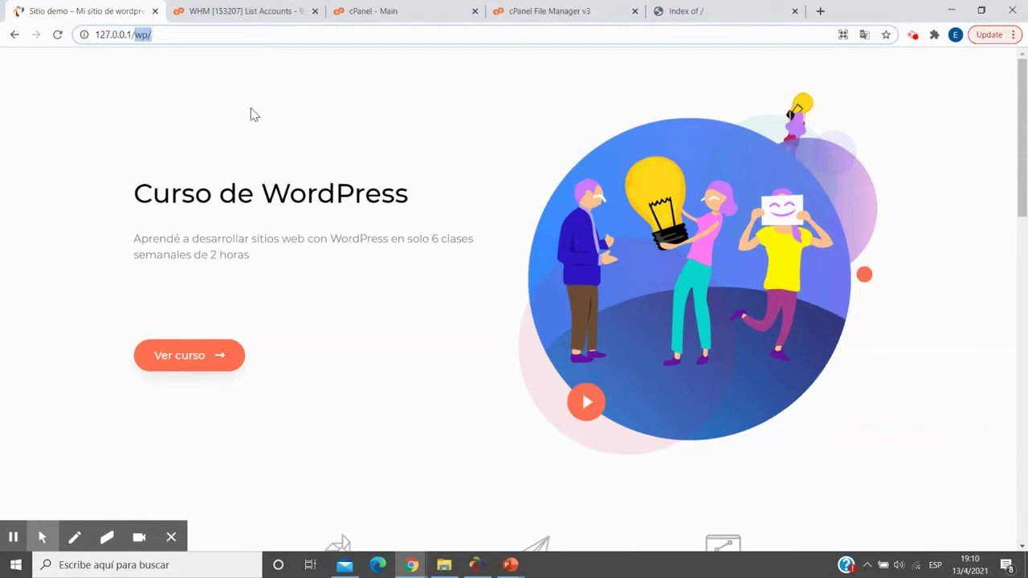
{"action": "key", "text": "alt+Tab"}
{"action": "key", "text": "alt+Tab"}
{"action": "key", "text": "alt+Tab"}
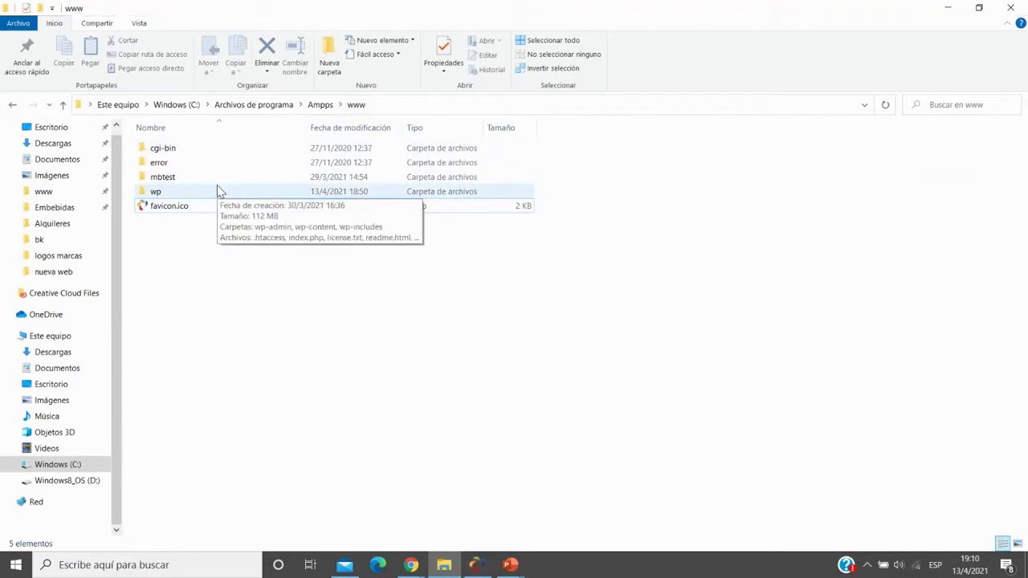
- Compress the wp folder into wp.zip with Enviar a > Carpeta comprimida (en zip), then return to Chrome
{"action": "key", "text": "alt+Tab"}
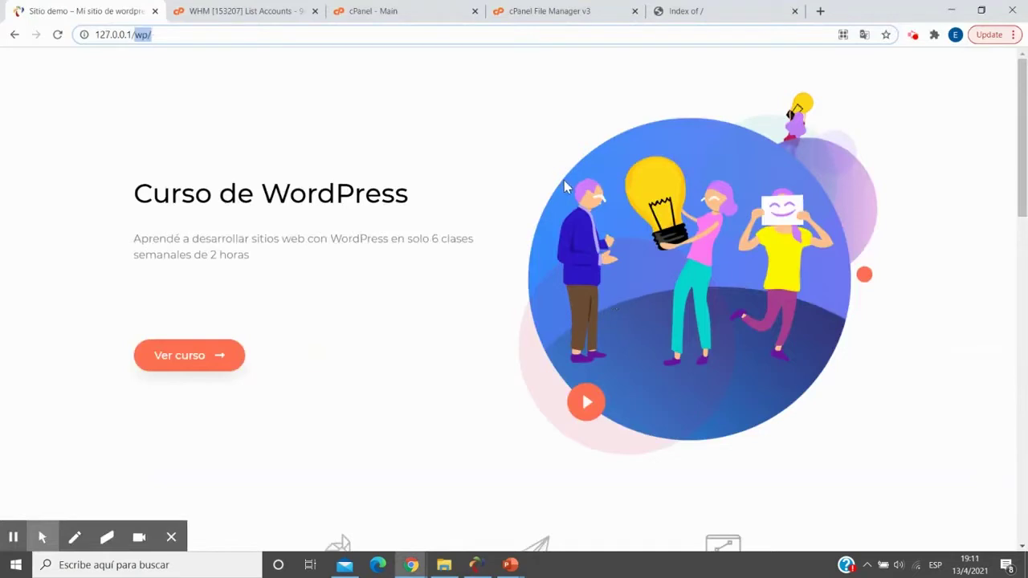
{"action": "key", "text": "alt+Tab"}
{"action": "left_click", "coordinate": [229, 191]}
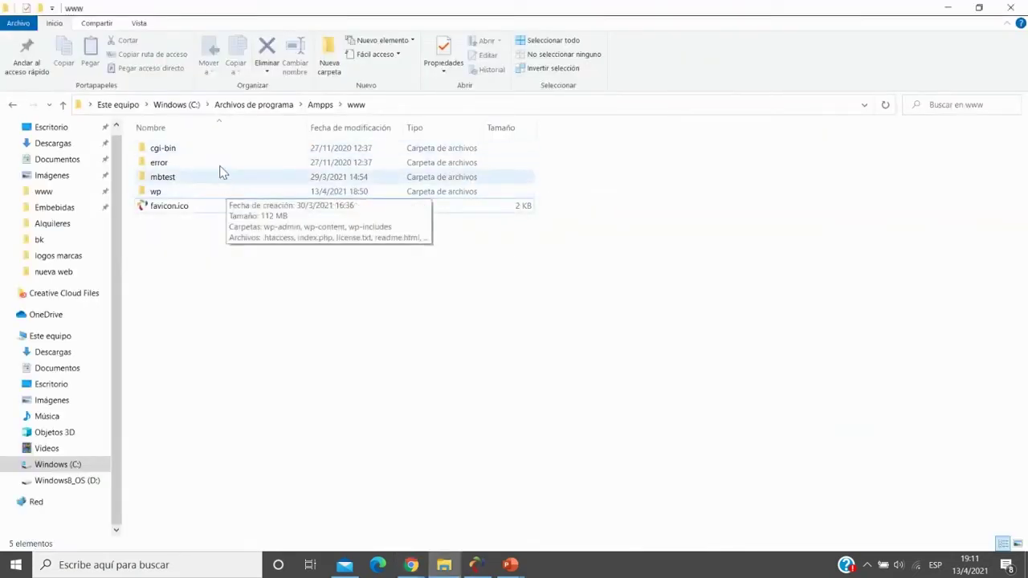
{"action": "left_click", "coordinate": [174, 196]}
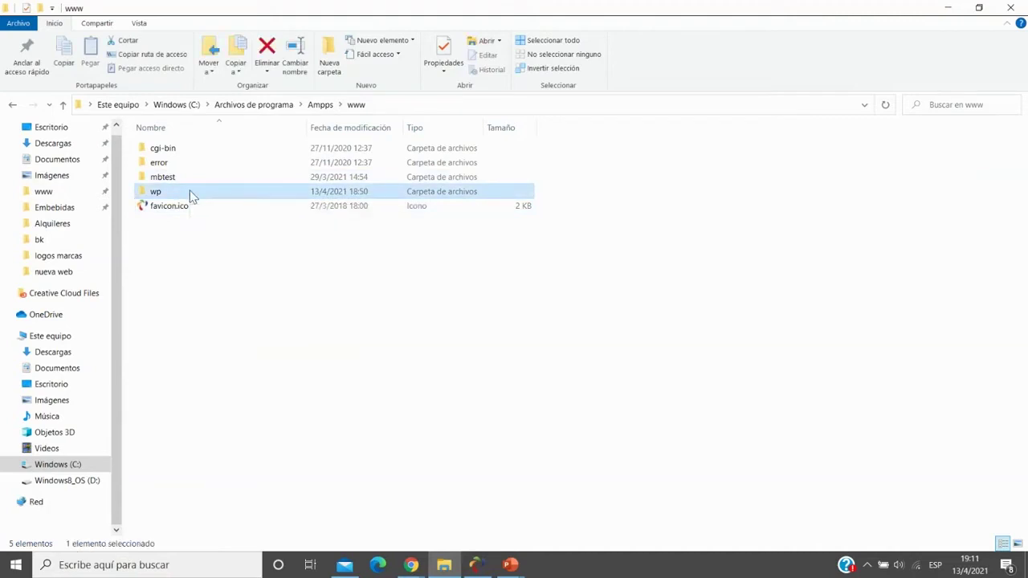
{"action": "right_click", "coordinate": [189, 193]}
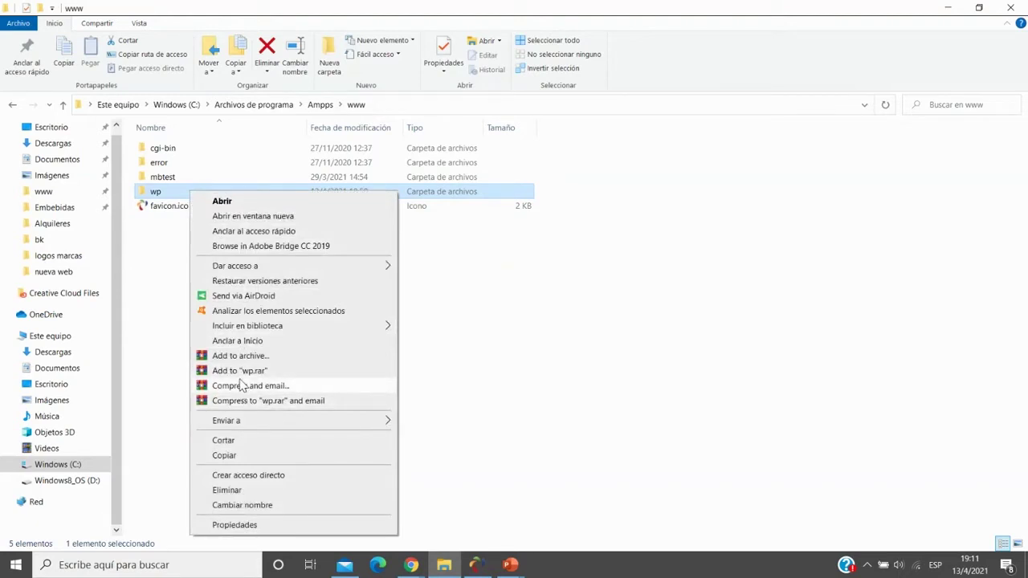
{"action": "mouse_move", "coordinate": [252, 425]}
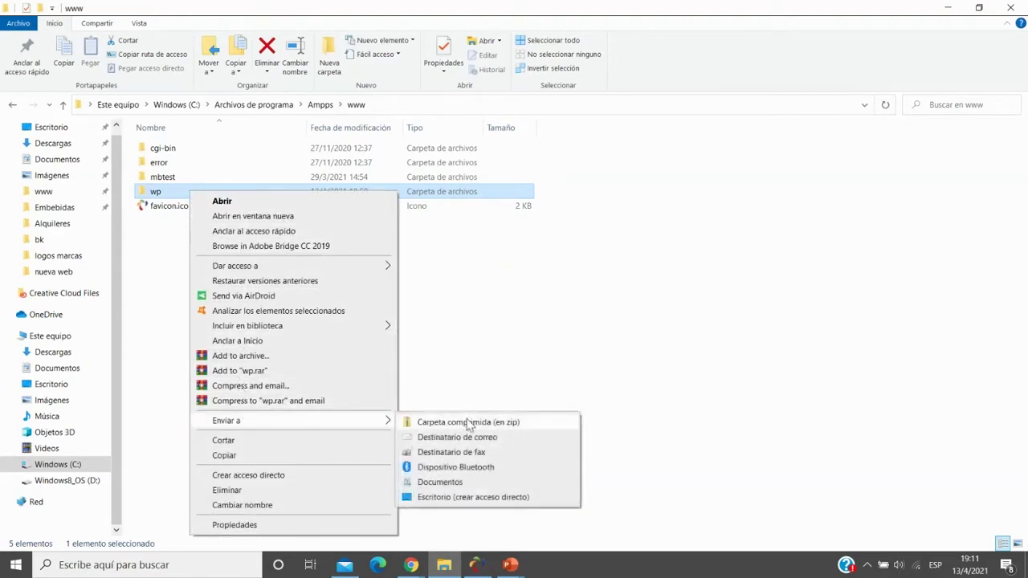
{"action": "left_click", "coordinate": [468, 423]}
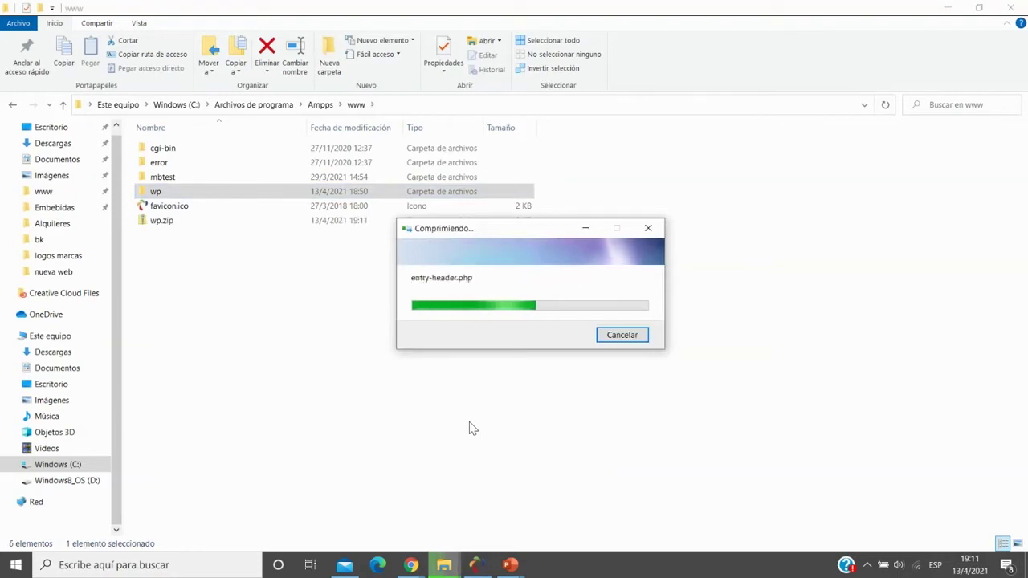
{"action": "left_click", "coordinate": [393, 355]}
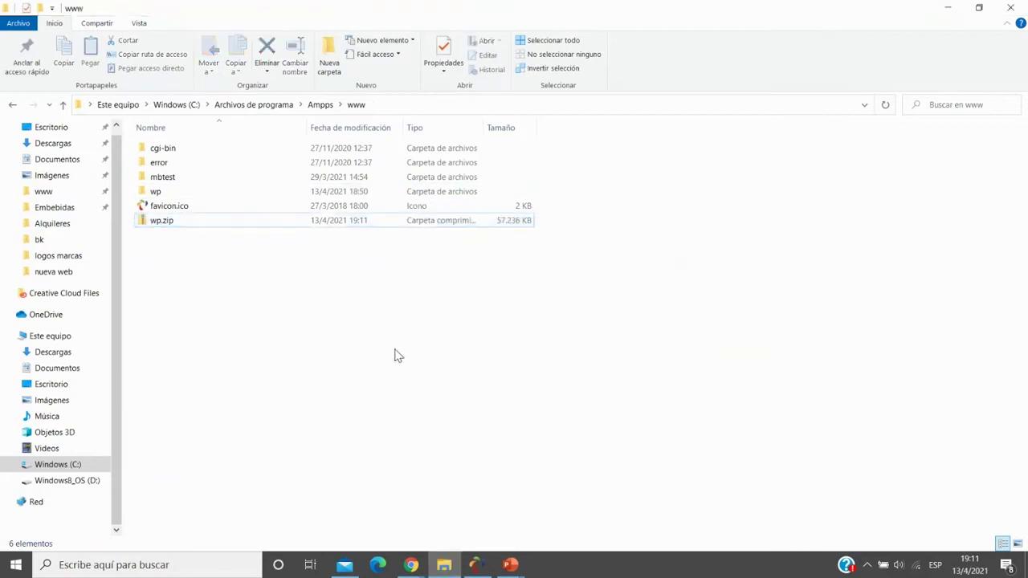
{"action": "key", "text": "alt+Tab"}
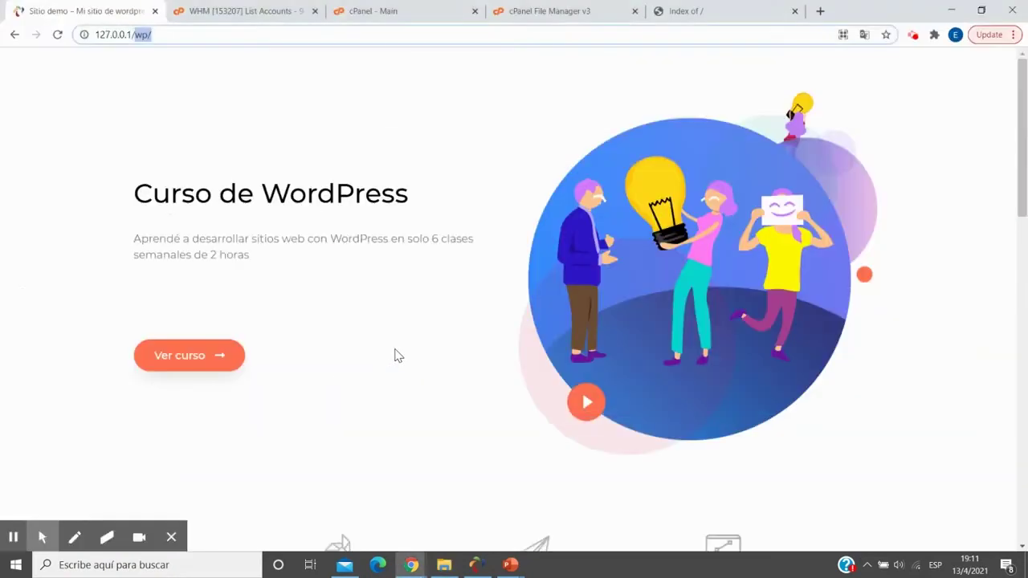
- Open localhost/phpmyadmin in a new browser tab
{"action": "left_click", "coordinate": [820, 11]}
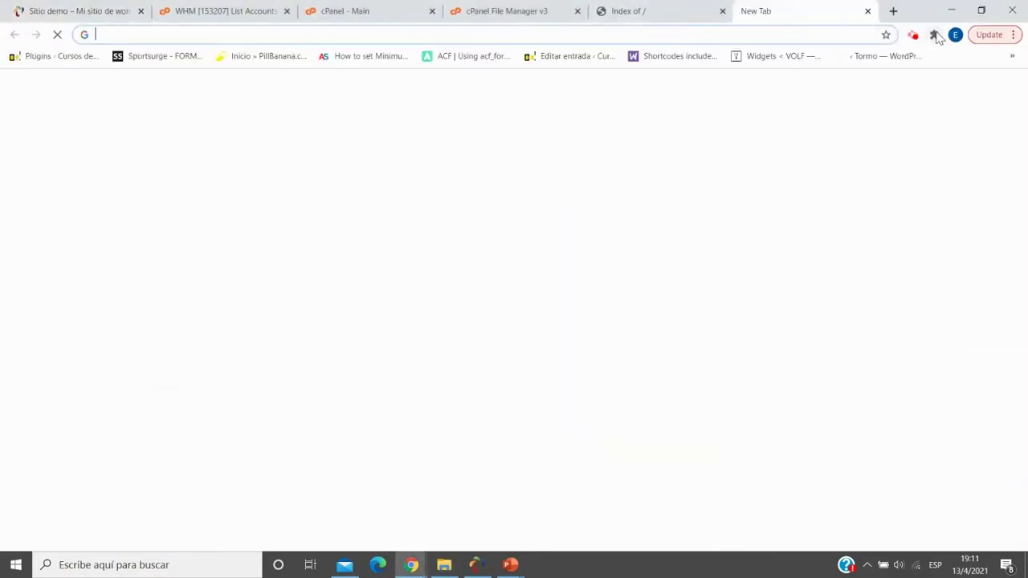
{"action": "type", "text": "lo"}
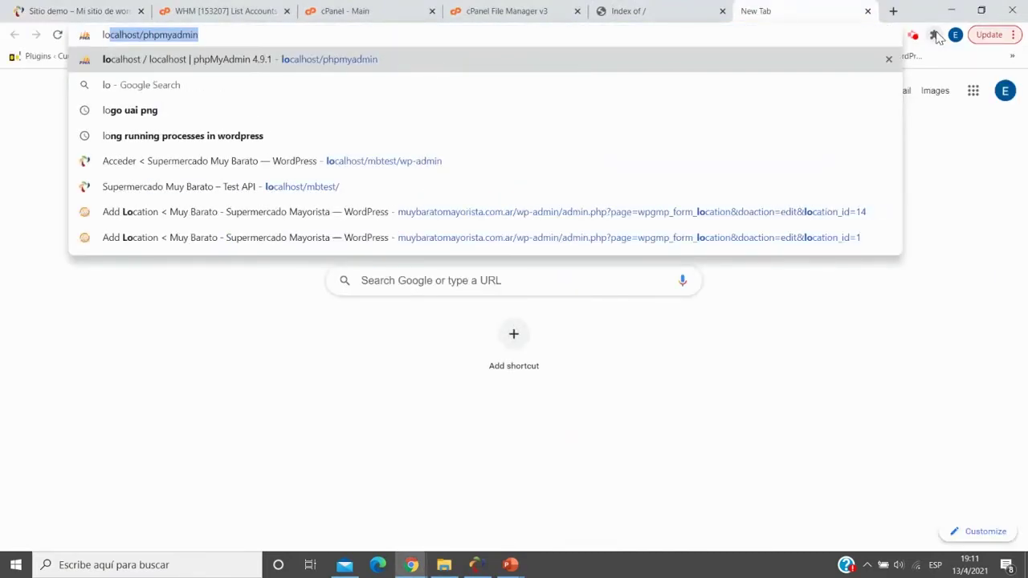
{"action": "key", "text": "Return"}
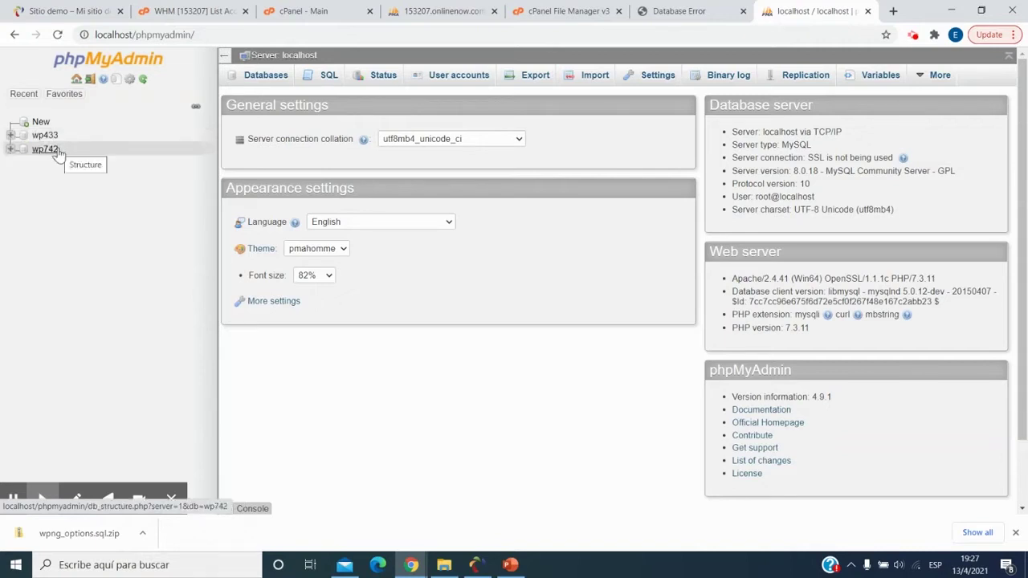
- Compare the siteurl values in wp433's wpoa_options and wp742's wpng_options tables
{"action": "left_click", "coordinate": [12, 140]}
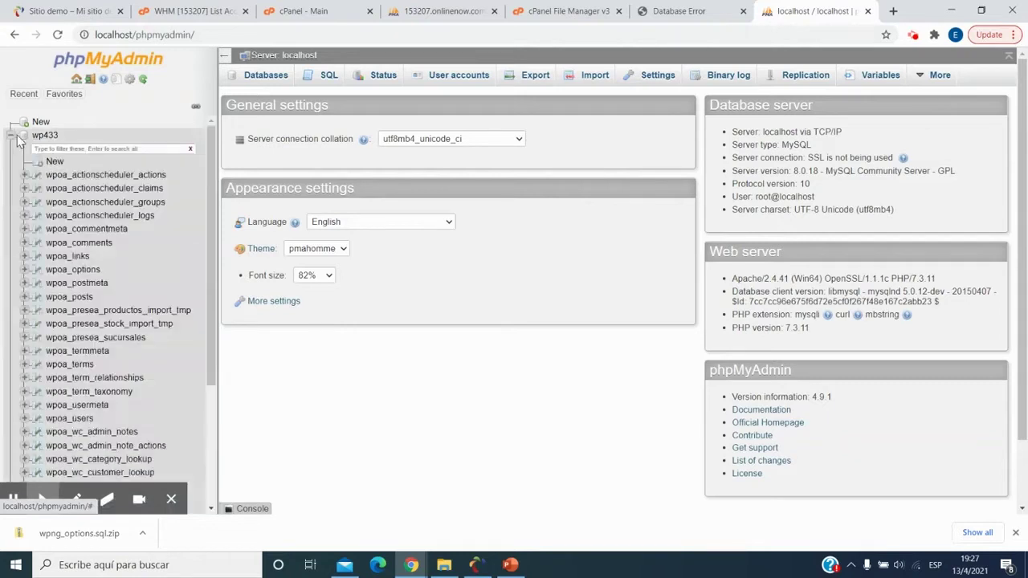
{"action": "left_click", "coordinate": [74, 271]}
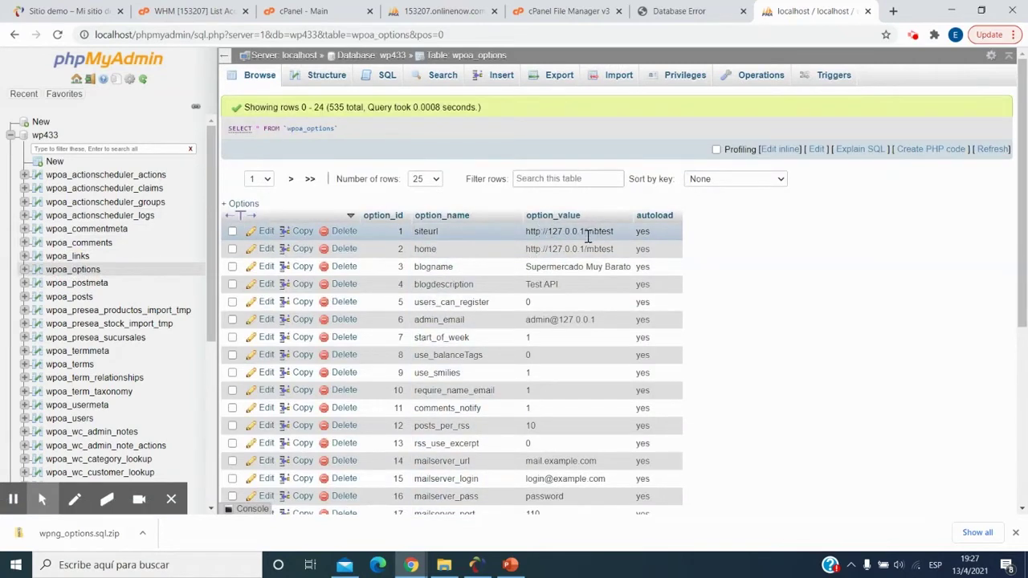
{"action": "left_click_drag", "start_coordinate": [589, 232], "coordinate": [614, 232]}
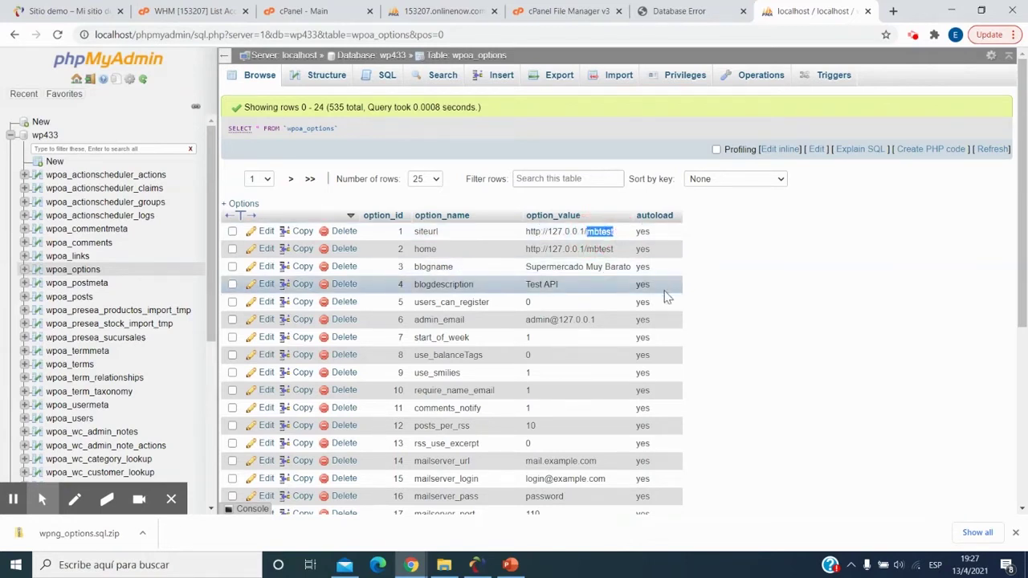
{"action": "left_click", "coordinate": [11, 137]}
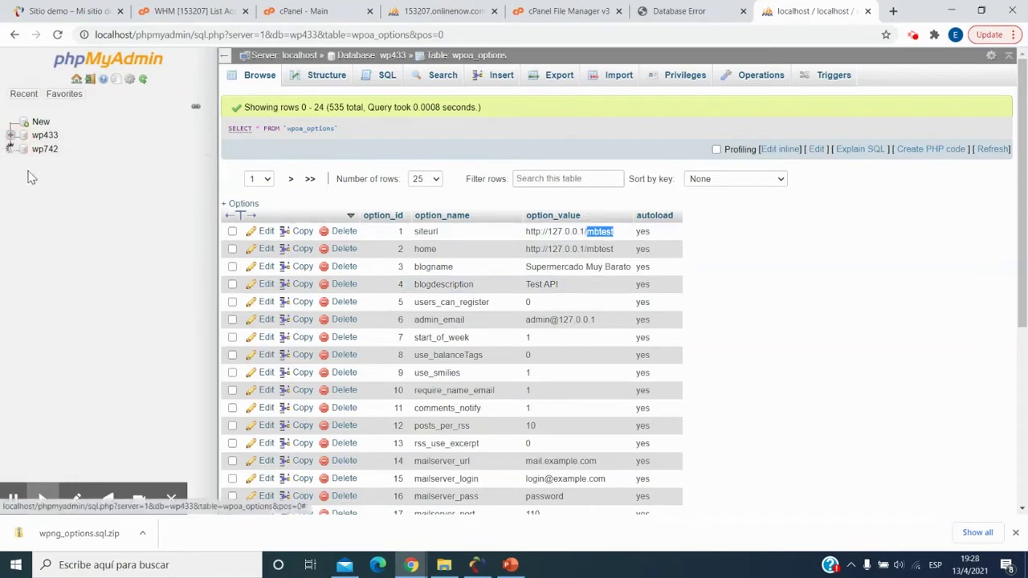
{"action": "left_click", "coordinate": [10, 149]}
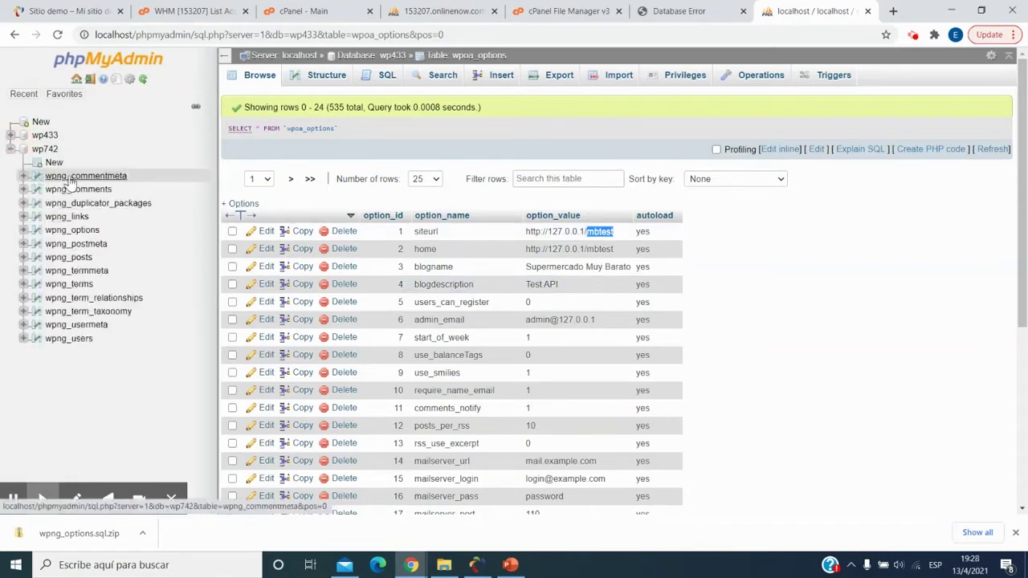
{"action": "left_click", "coordinate": [80, 230]}
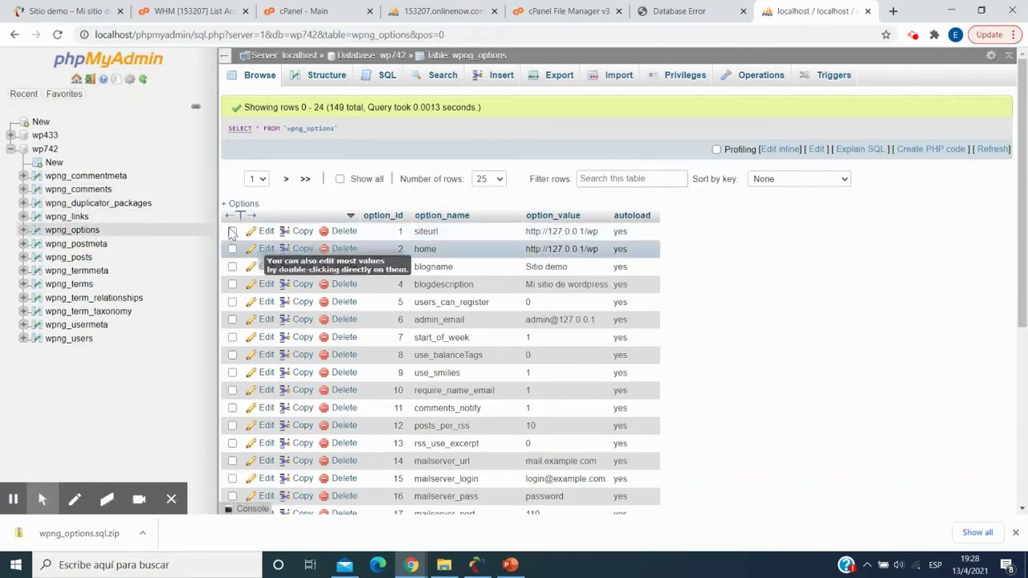
- Open the wp742 database and go to its Export page
{"action": "left_click", "coordinate": [46, 149]}
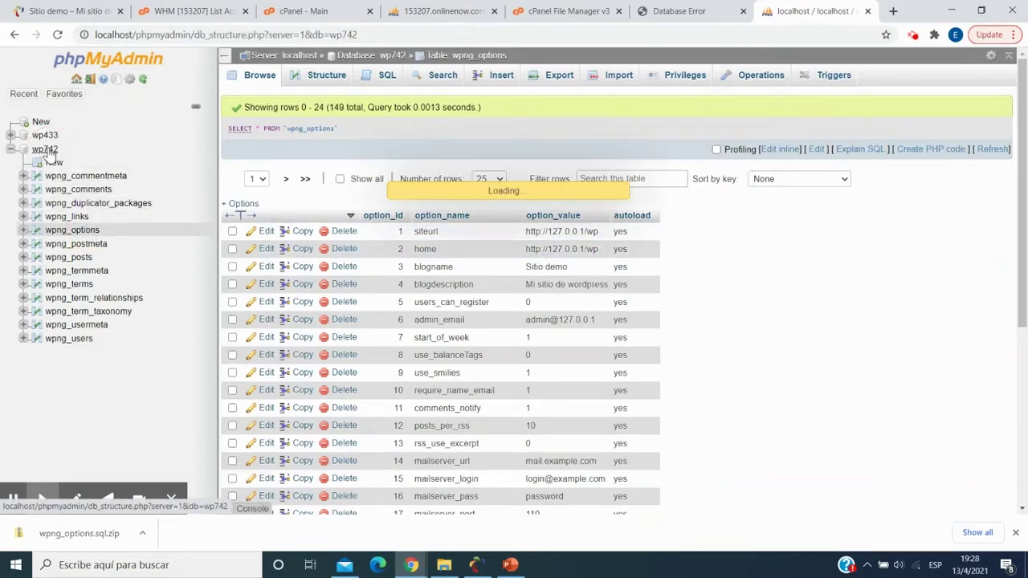
{"action": "left_click", "coordinate": [50, 151]}
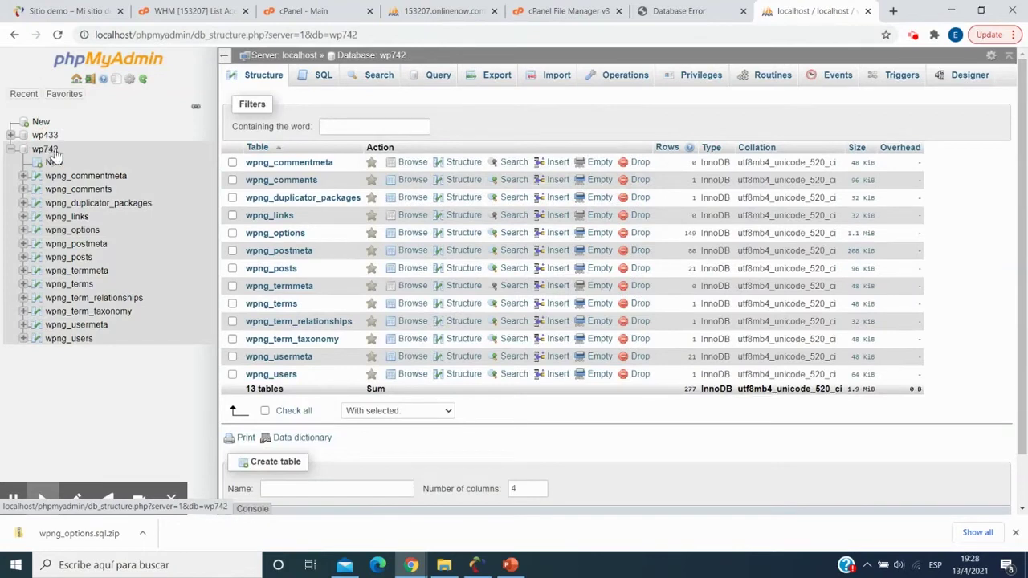
{"action": "left_click", "coordinate": [48, 154]}
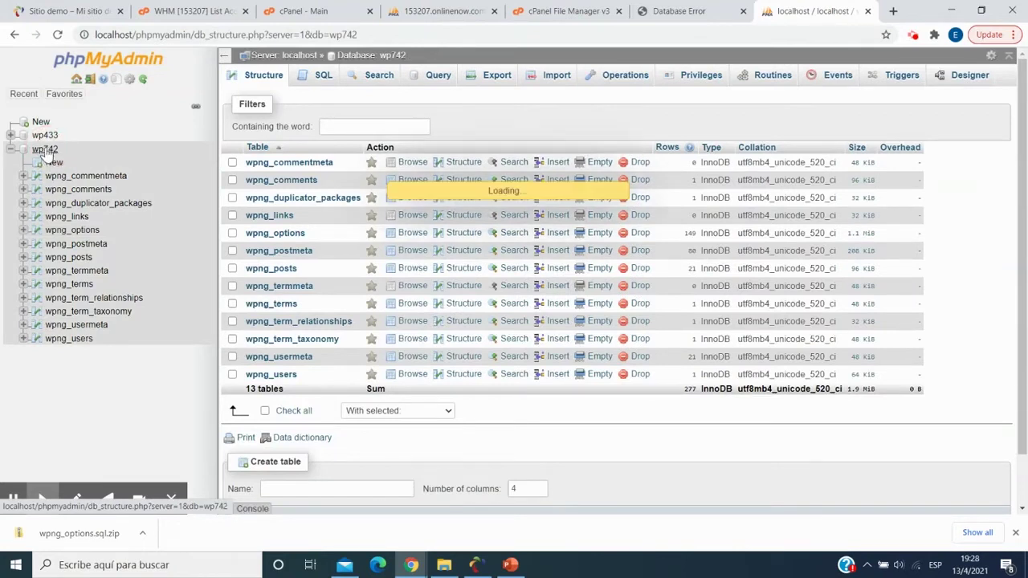
{"action": "left_click", "coordinate": [492, 78]}
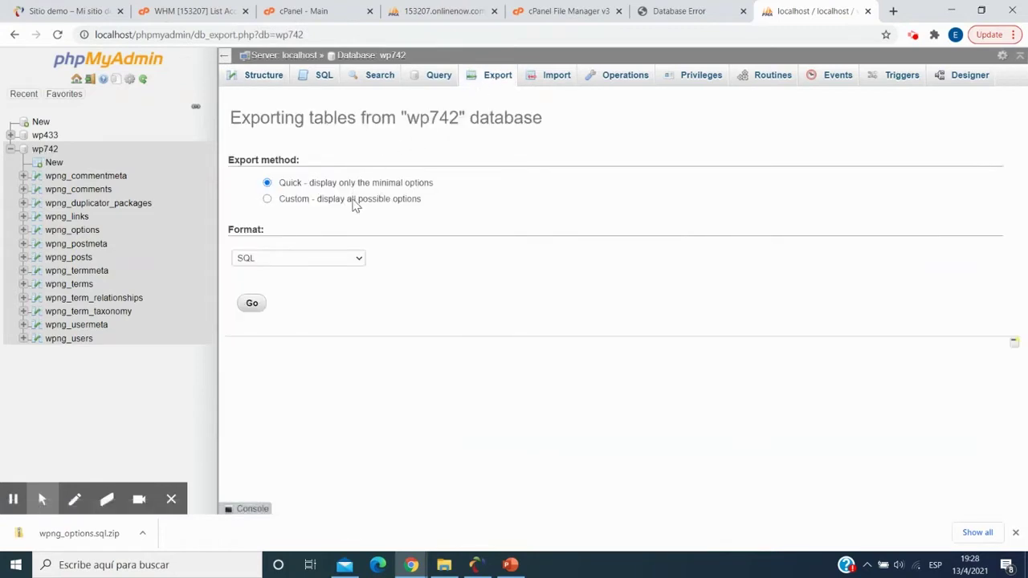
- Show the custom export options for wp742 and set compression to zipped
{"action": "left_click", "coordinate": [353, 200]}
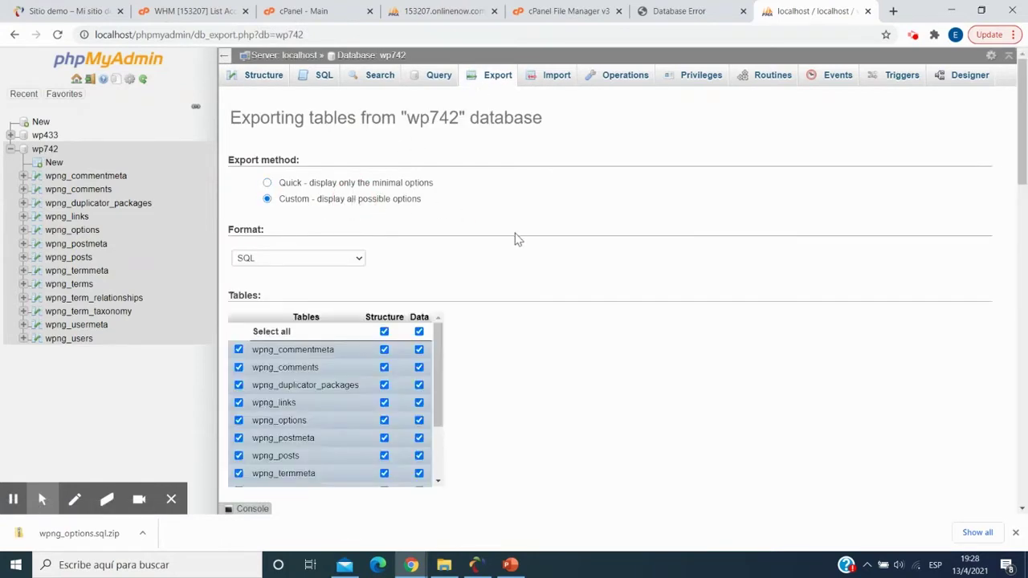
{"action": "scroll", "coordinate": [518, 239], "scroll_direction": "down", "scroll_amount": 5}
{"action": "scroll", "coordinate": [518, 245], "scroll_direction": "down", "scroll_amount": 8}
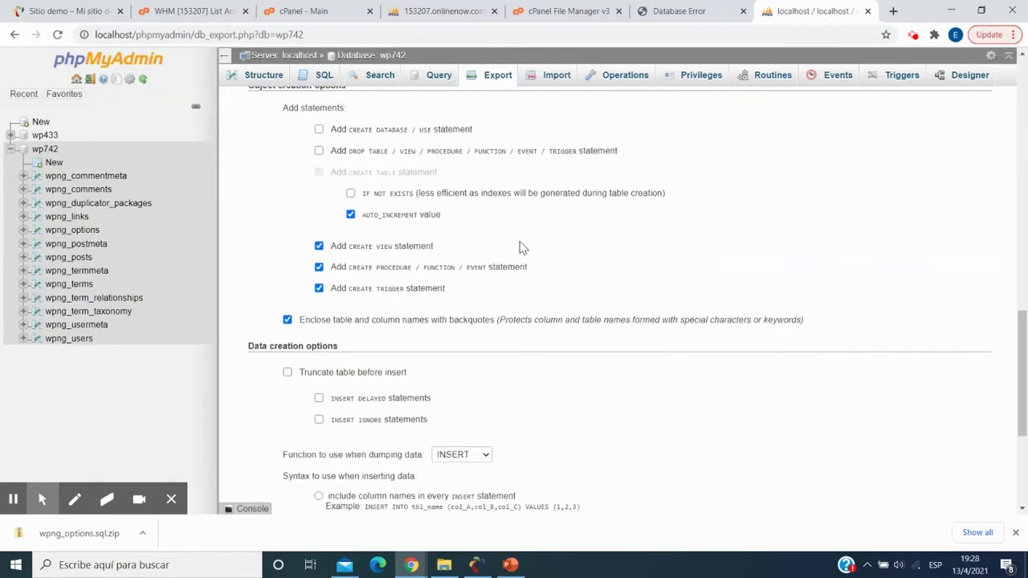
{"action": "scroll", "coordinate": [521, 246], "scroll_direction": "down", "scroll_amount": 3}
{"action": "scroll", "coordinate": [522, 245], "scroll_direction": "up", "scroll_amount": 3}
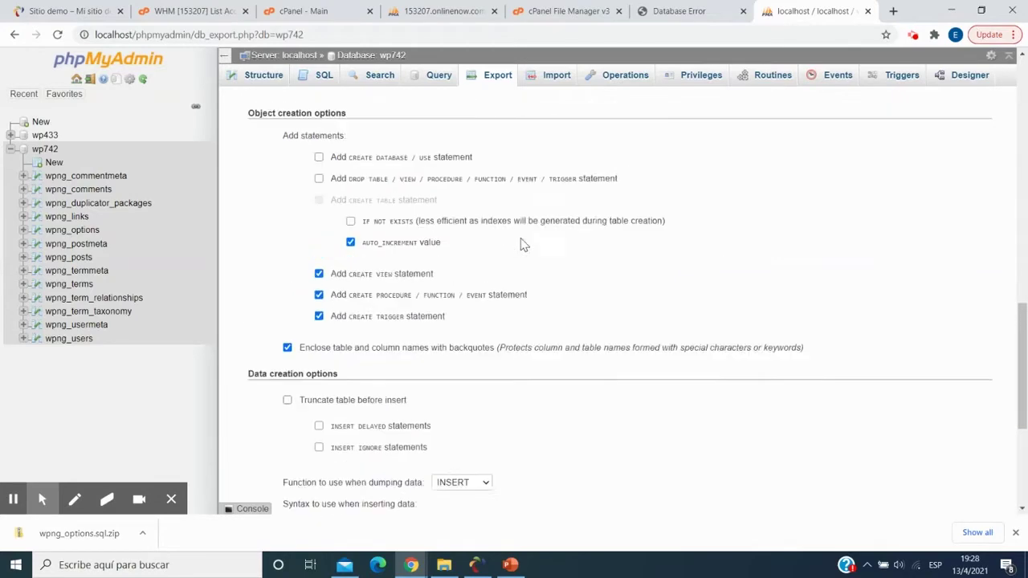
{"action": "scroll", "coordinate": [522, 241], "scroll_direction": "up", "scroll_amount": 5}
{"action": "scroll", "coordinate": [528, 243], "scroll_direction": "up", "scroll_amount": 1}
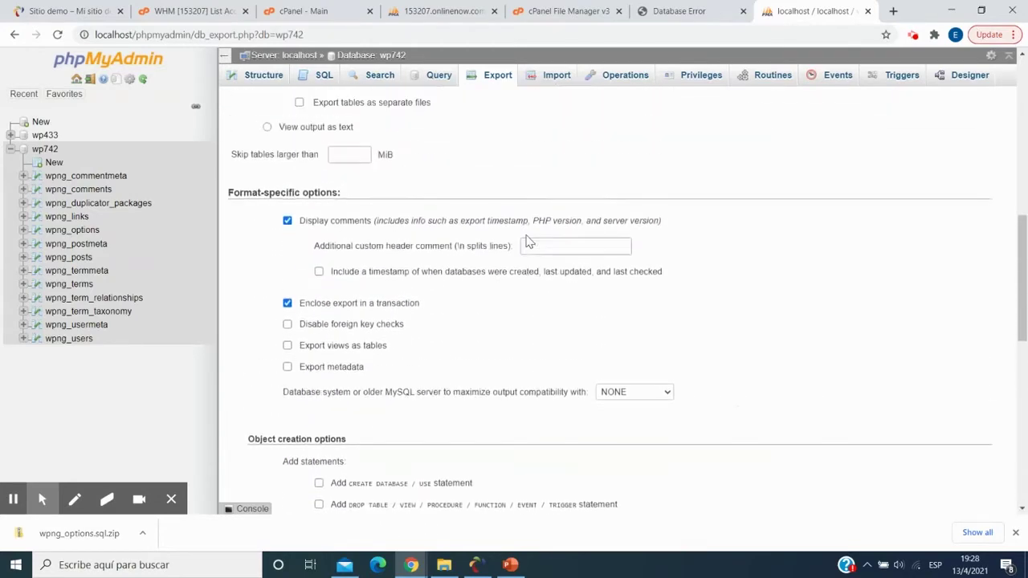
{"action": "scroll", "coordinate": [527, 241], "scroll_direction": "up", "scroll_amount": 2}
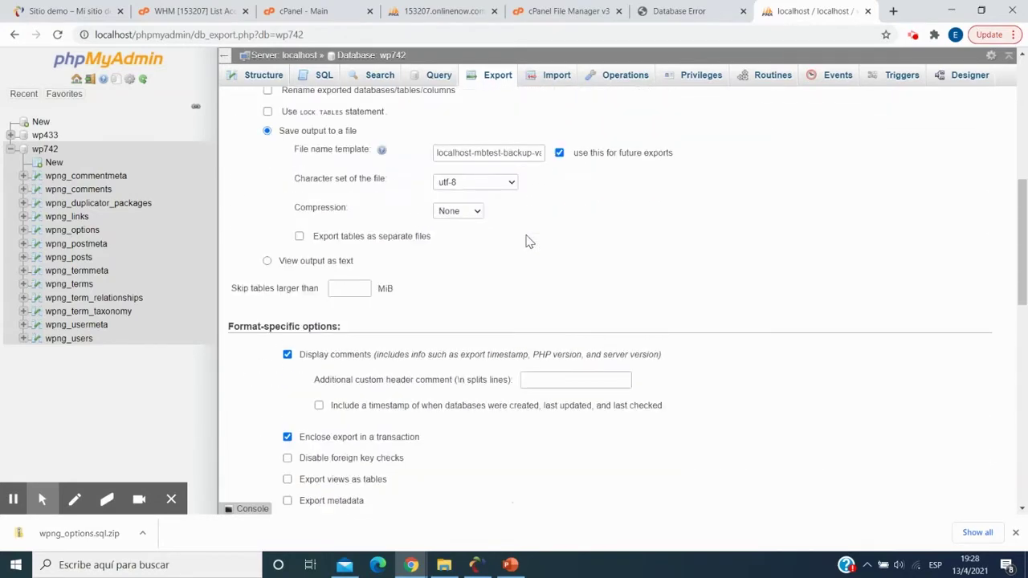
{"action": "left_click", "coordinate": [460, 212]}
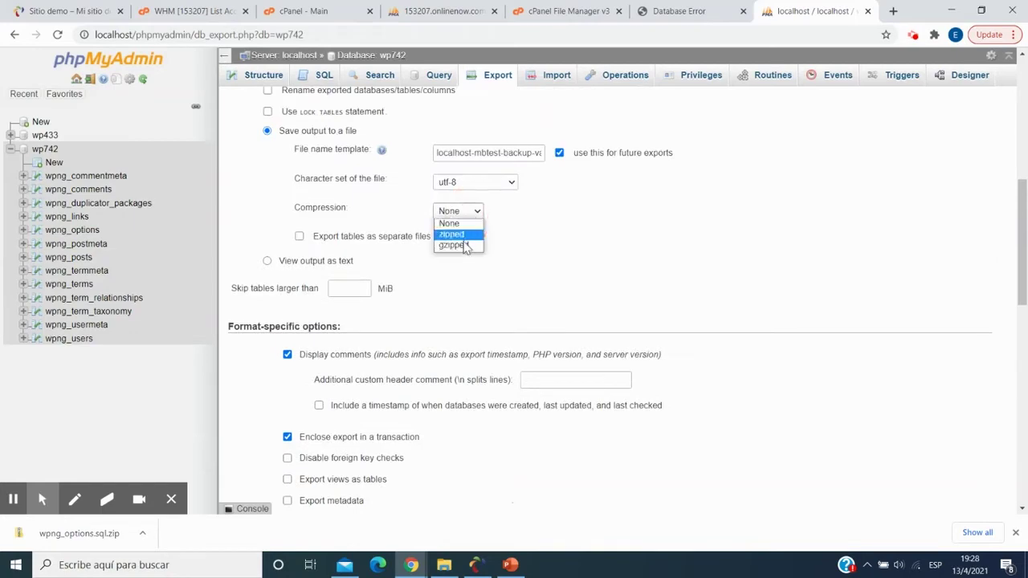
{"action": "left_click", "coordinate": [463, 233]}
- Run the zipped export of the wp742 database with Go
{"action": "scroll", "coordinate": [466, 273], "scroll_direction": "down", "scroll_amount": 6}
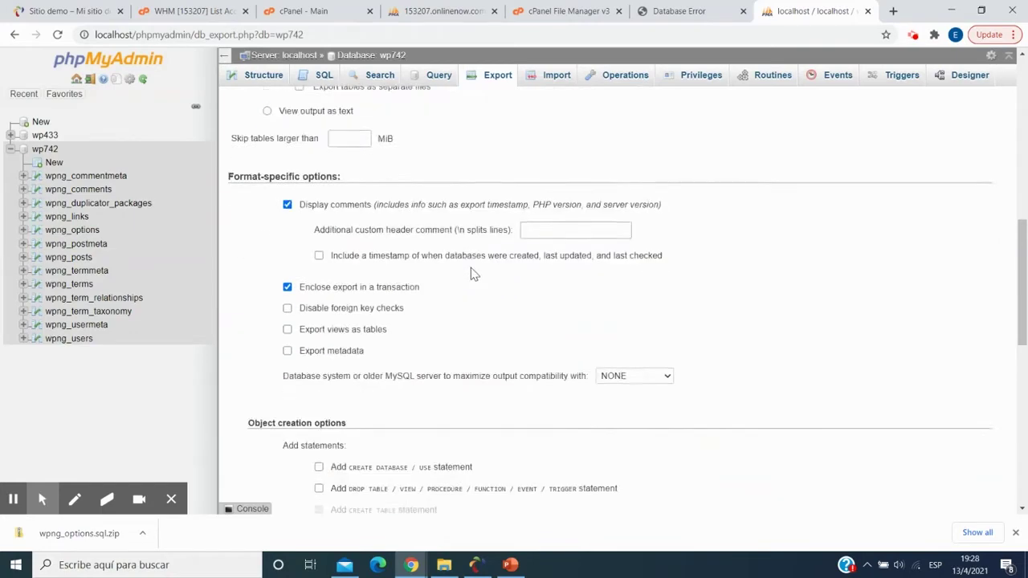
{"action": "scroll", "coordinate": [381, 391], "scroll_direction": "down", "scroll_amount": 3}
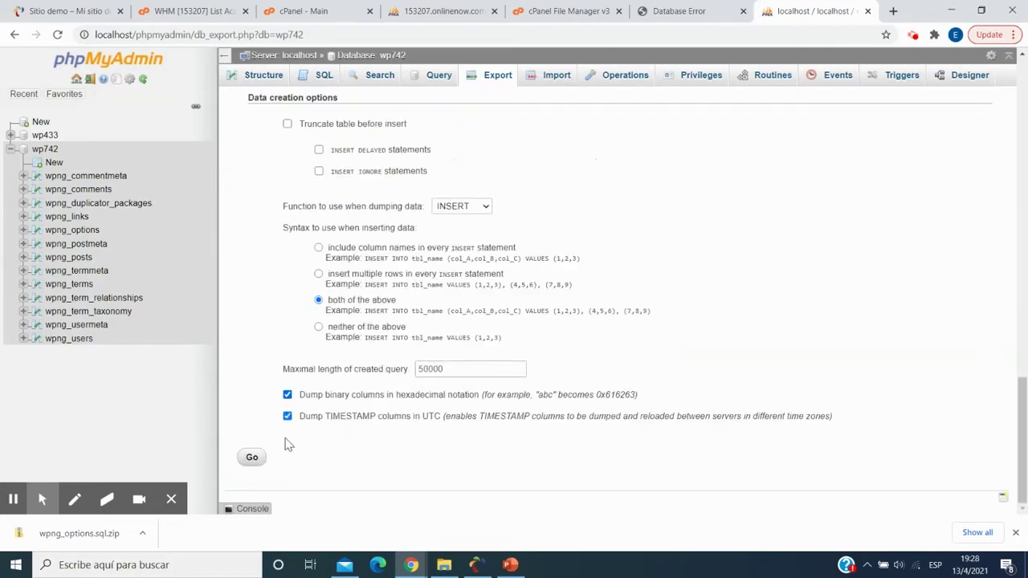
{"action": "left_click", "coordinate": [252, 458]}
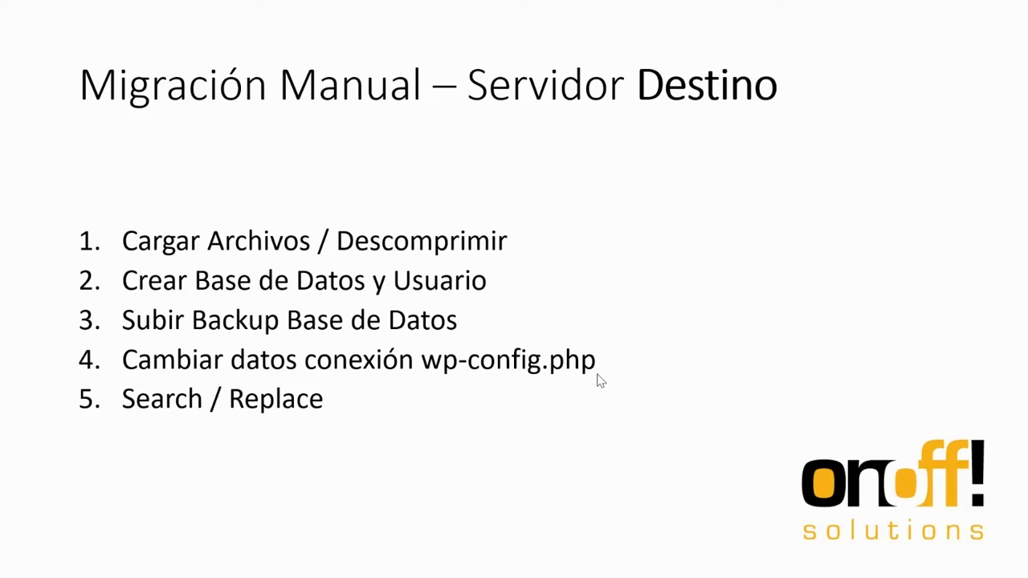
- End the slideshow and switch to the 'cPanel - Main' tab in Chrome
{"action": "key", "text": "Escape"}
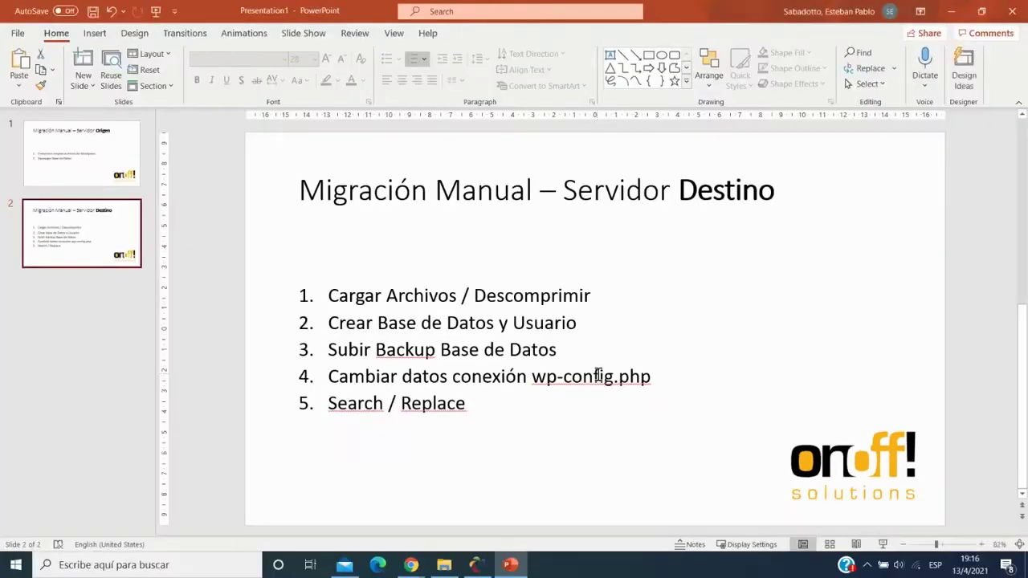
{"action": "key", "text": "alt+Tab"}
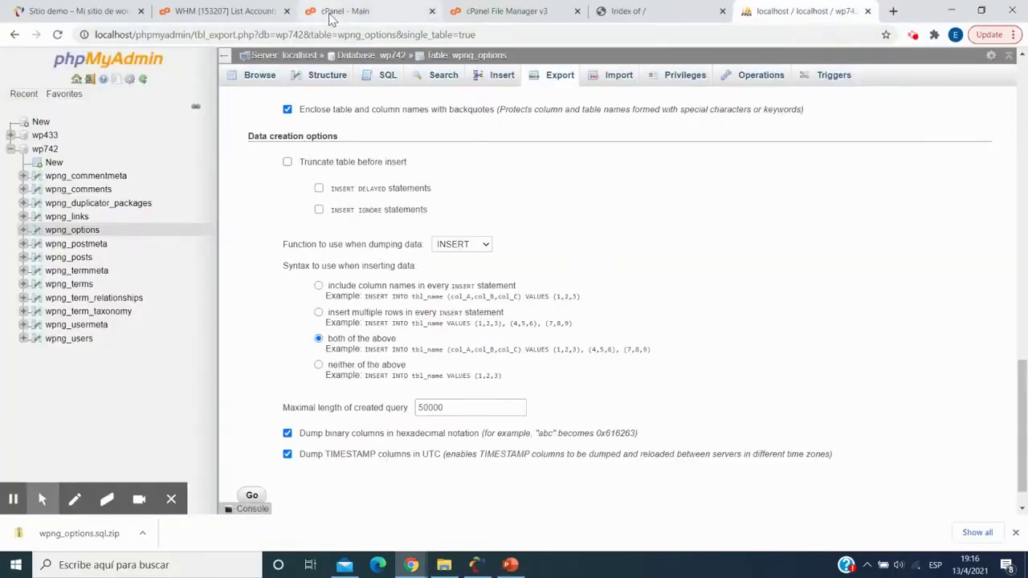
{"action": "left_click", "coordinate": [331, 12]}
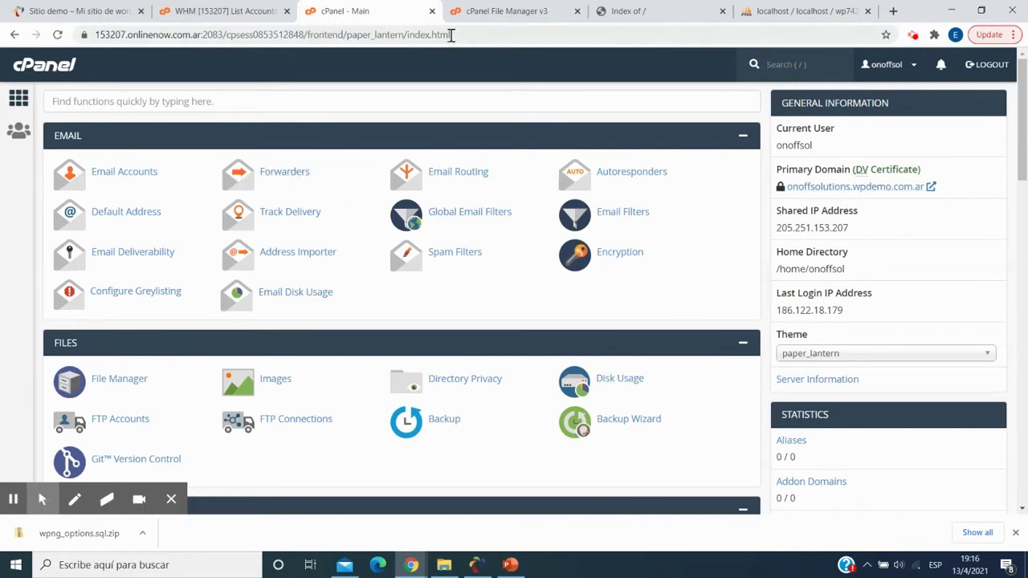
- Reload the destination domain's tab to confirm it still shows an empty Index of / listing
{"action": "left_click", "coordinate": [638, 12]}
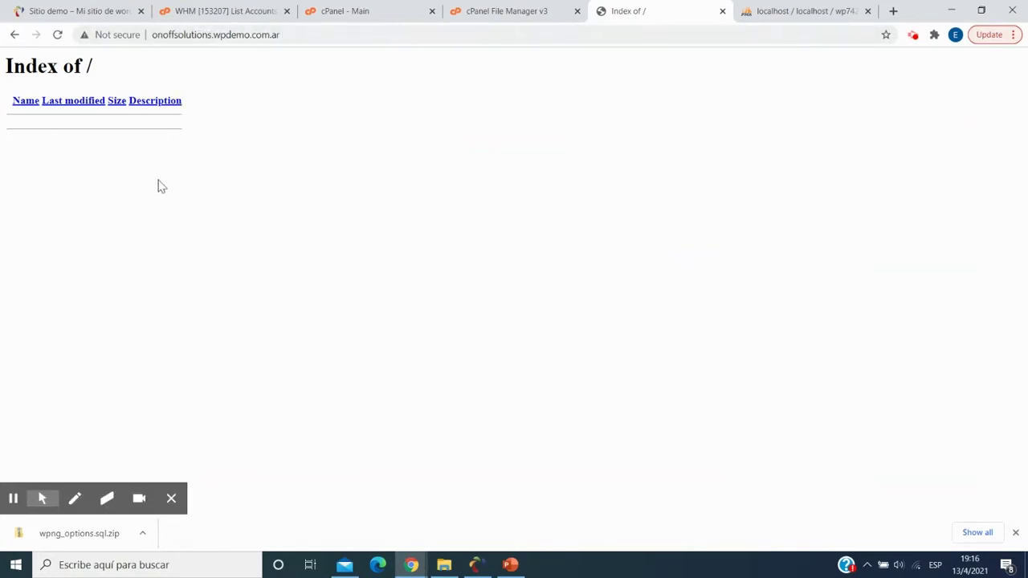
{"action": "left_click", "coordinate": [57, 35]}
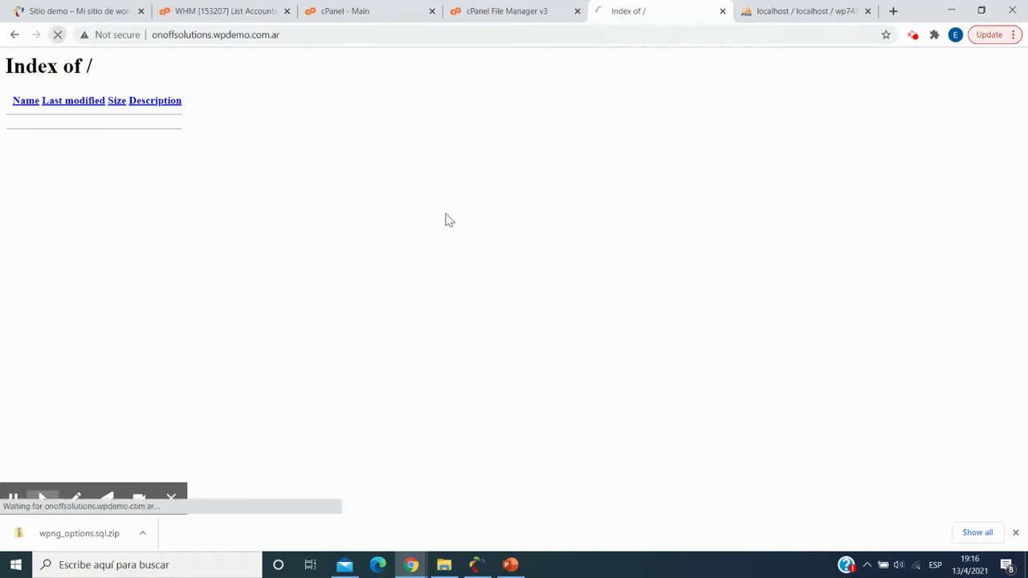
- Open cPanel's File Manager, enter public_html and bring up its Upload page
{"action": "left_click", "coordinate": [372, 11]}
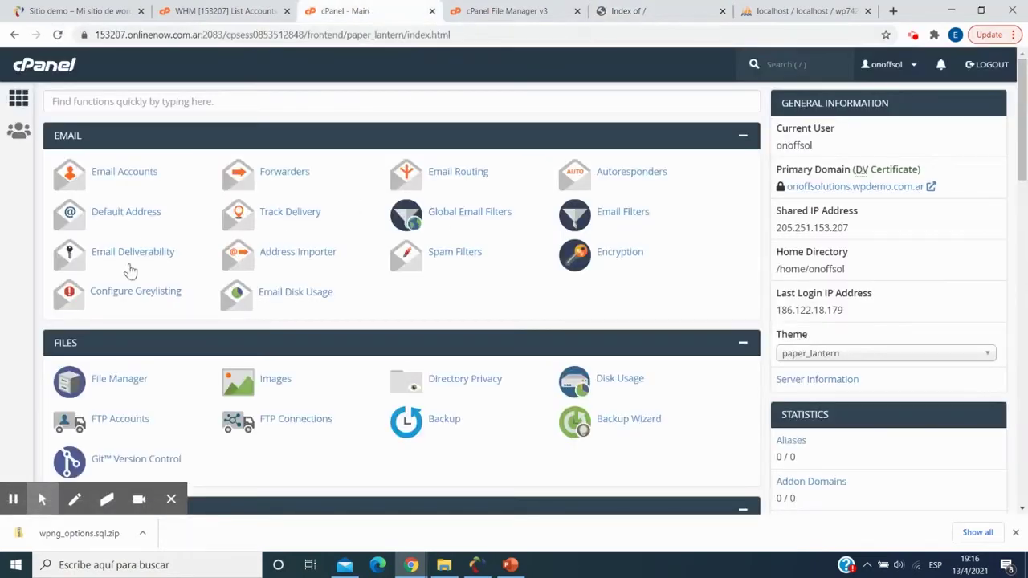
{"action": "left_click", "coordinate": [126, 380]}
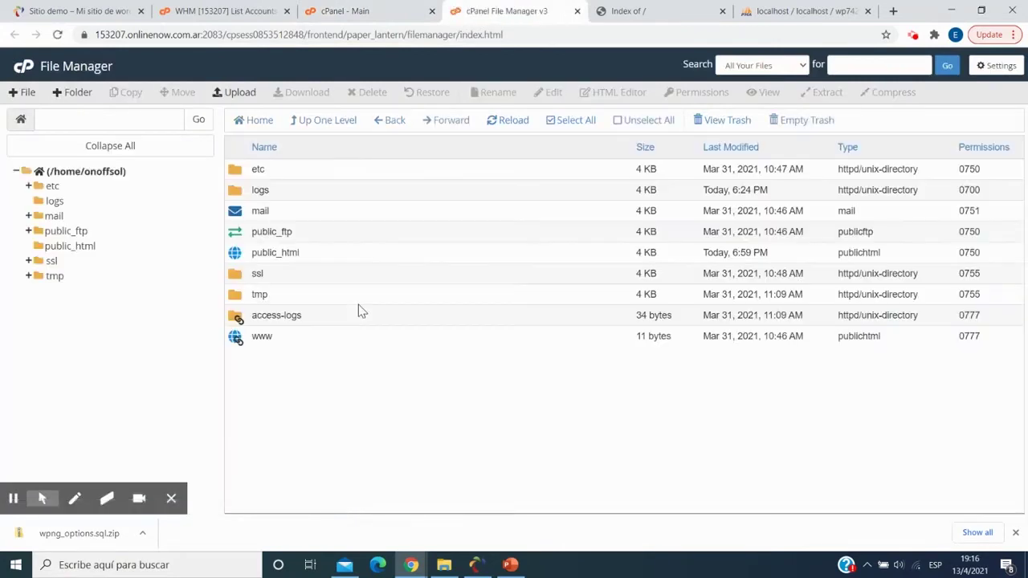
{"action": "double_click", "coordinate": [338, 257]}
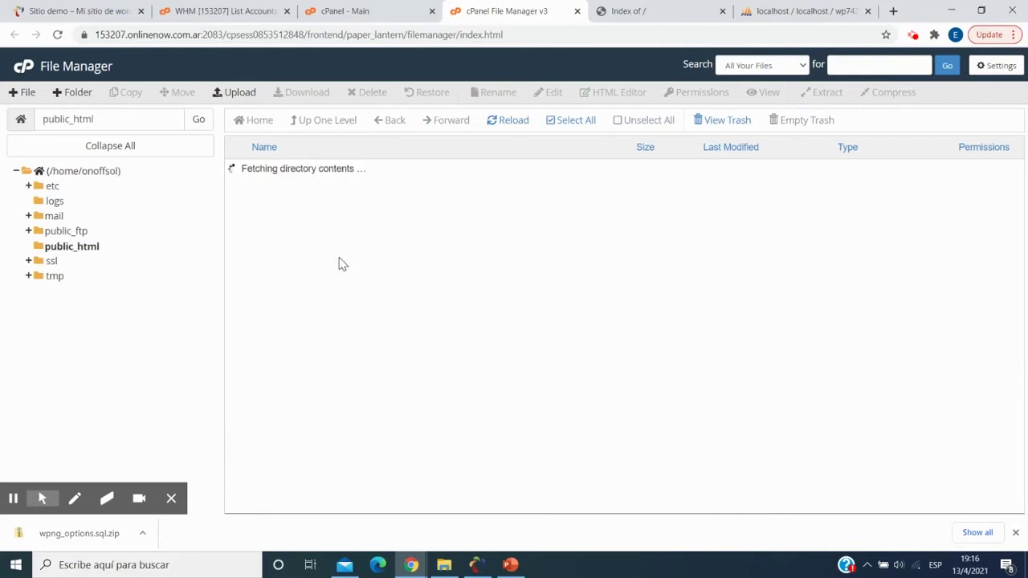
{"action": "left_click", "coordinate": [243, 99]}
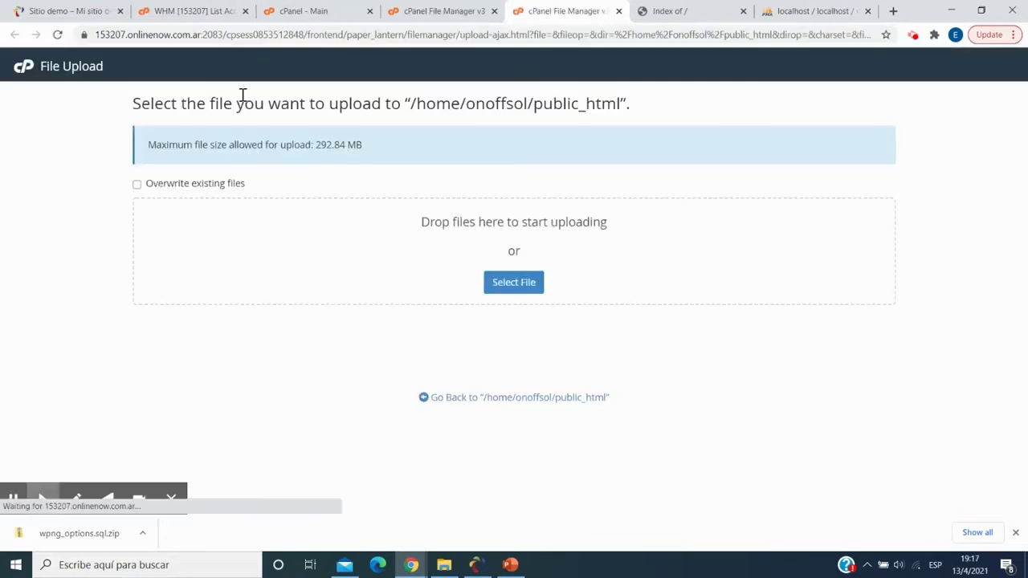
- Upload wp.zip from C:\Archivos de programa\Ampps\www and return to public_html
{"action": "left_click", "coordinate": [526, 289]}
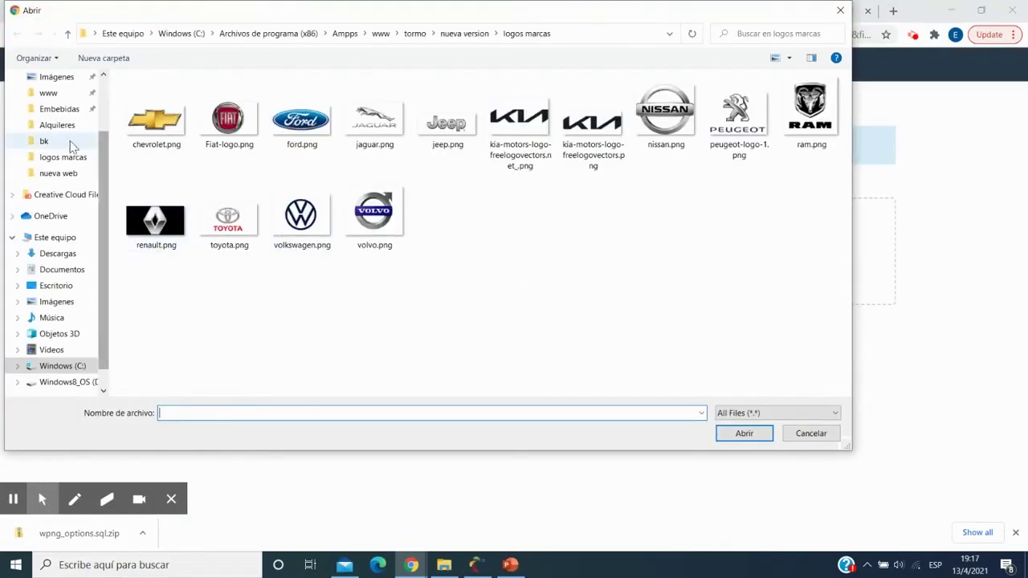
{"action": "left_click", "coordinate": [49, 93]}
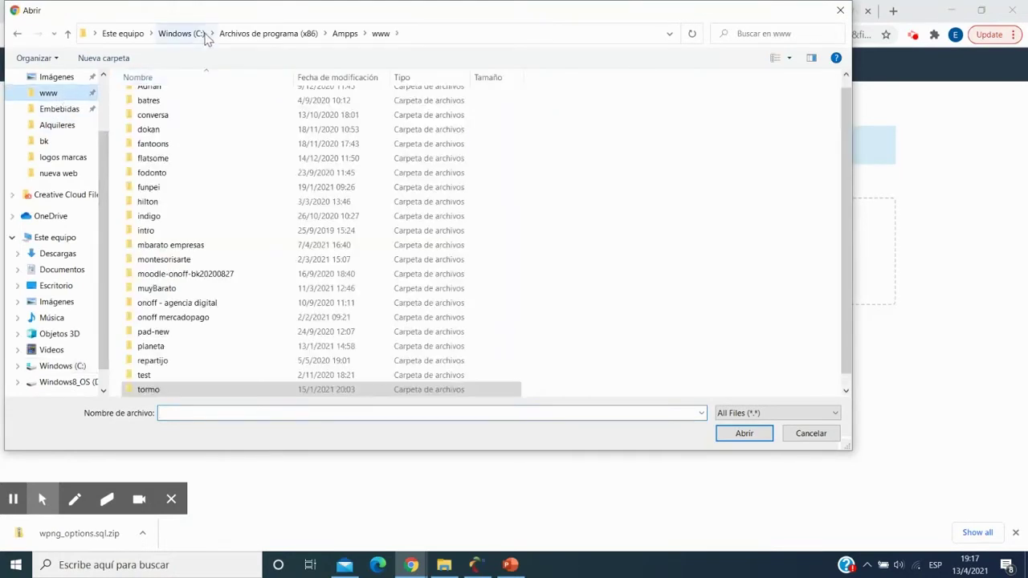
{"action": "left_click", "coordinate": [183, 33]}
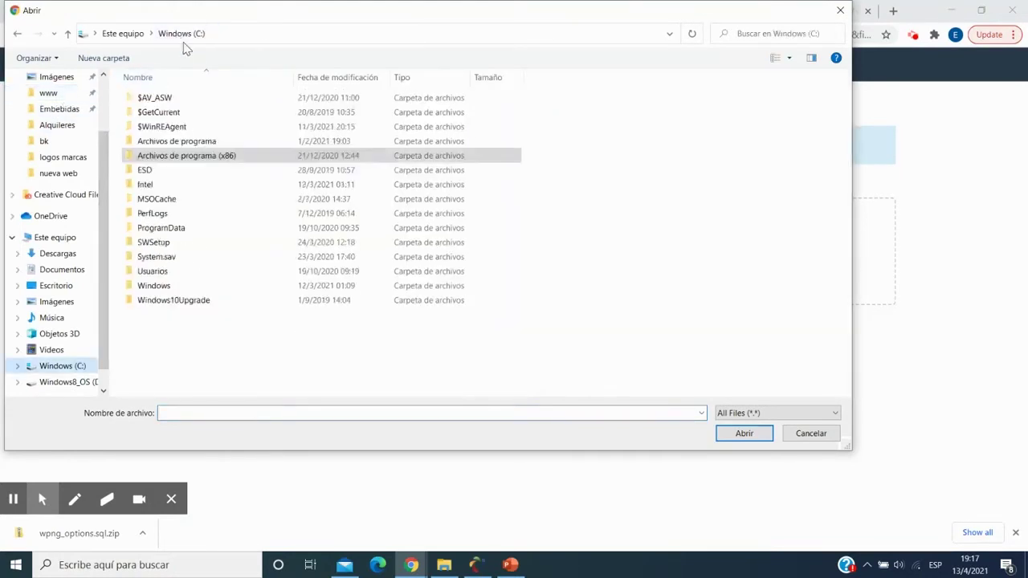
{"action": "double_click", "coordinate": [202, 142]}
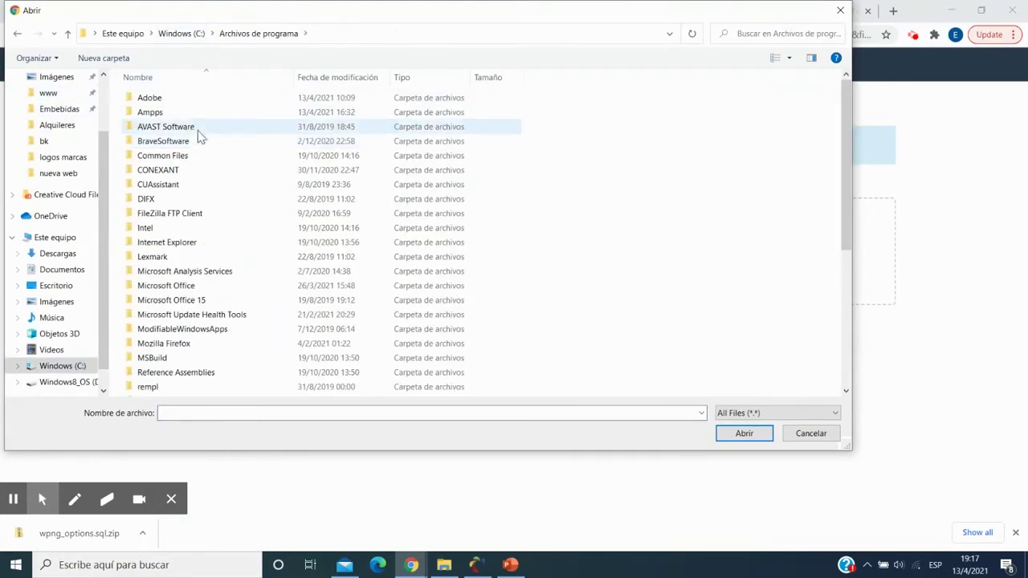
{"action": "double_click", "coordinate": [182, 118]}
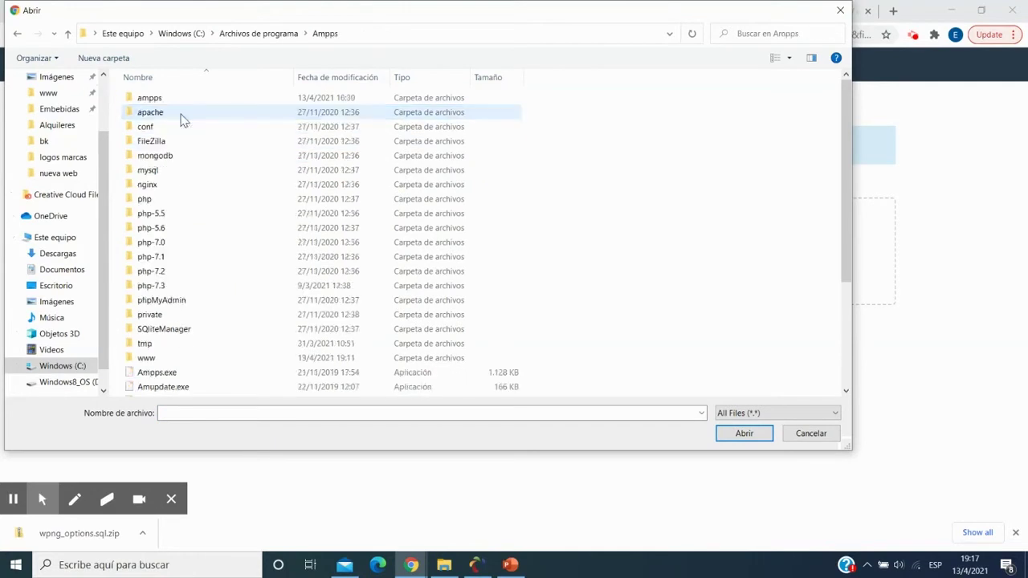
{"action": "double_click", "coordinate": [206, 361]}
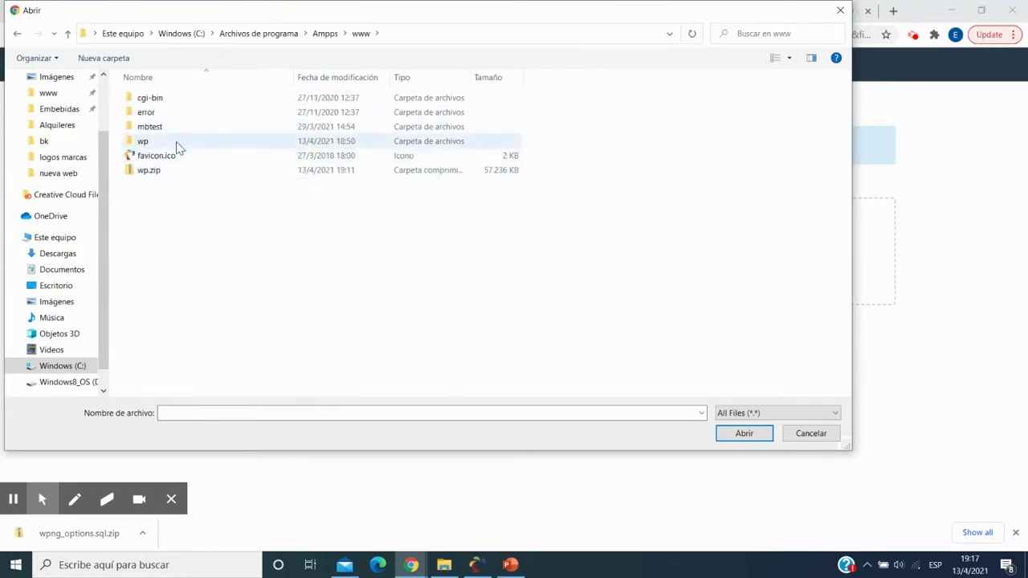
{"action": "left_click", "coordinate": [181, 167]}
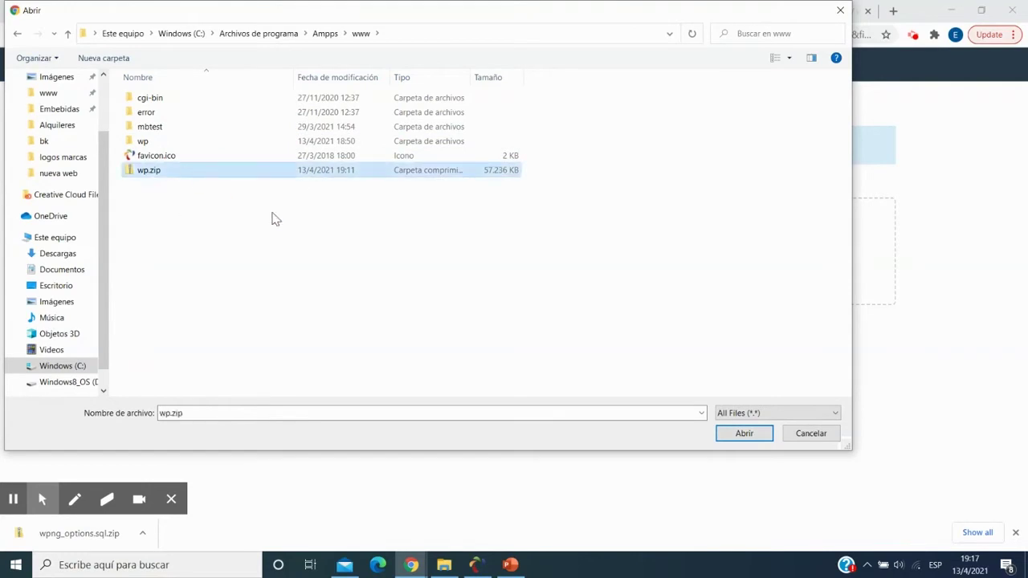
{"action": "left_click", "coordinate": [744, 432]}
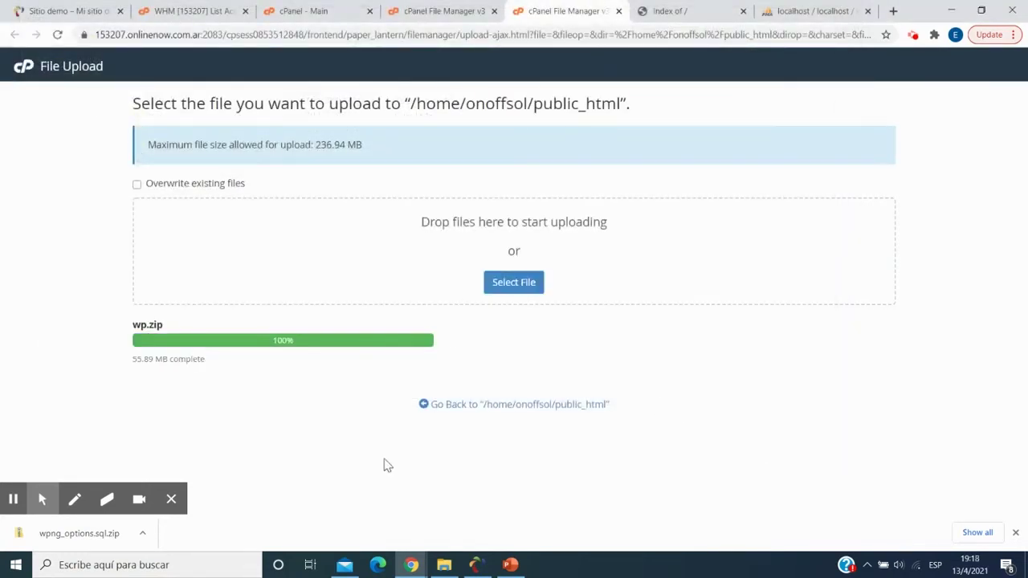
{"action": "left_click", "coordinate": [470, 405]}
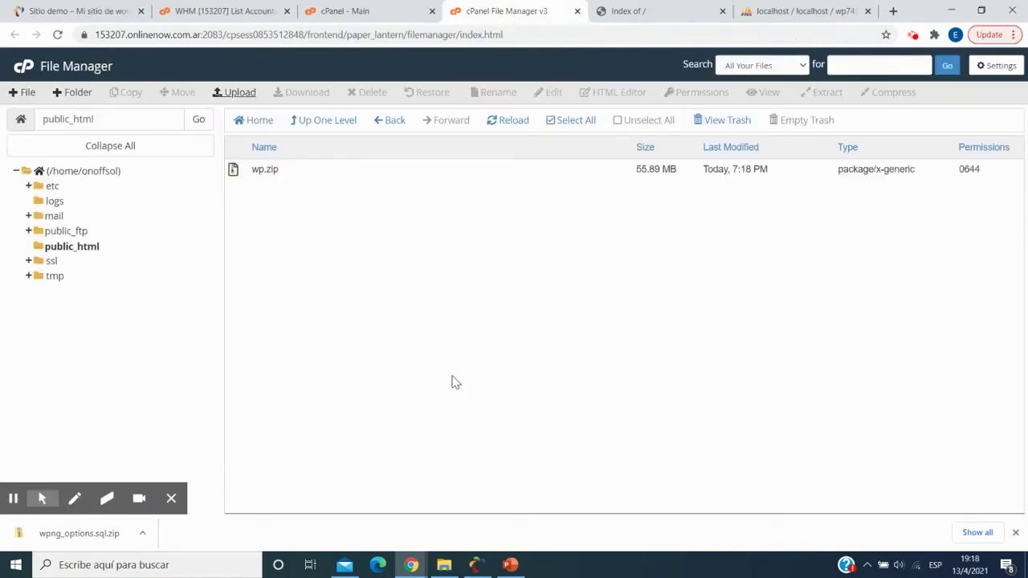
- Extract wp.zip into /public_html and close the extraction results
{"action": "left_click", "coordinate": [302, 177]}
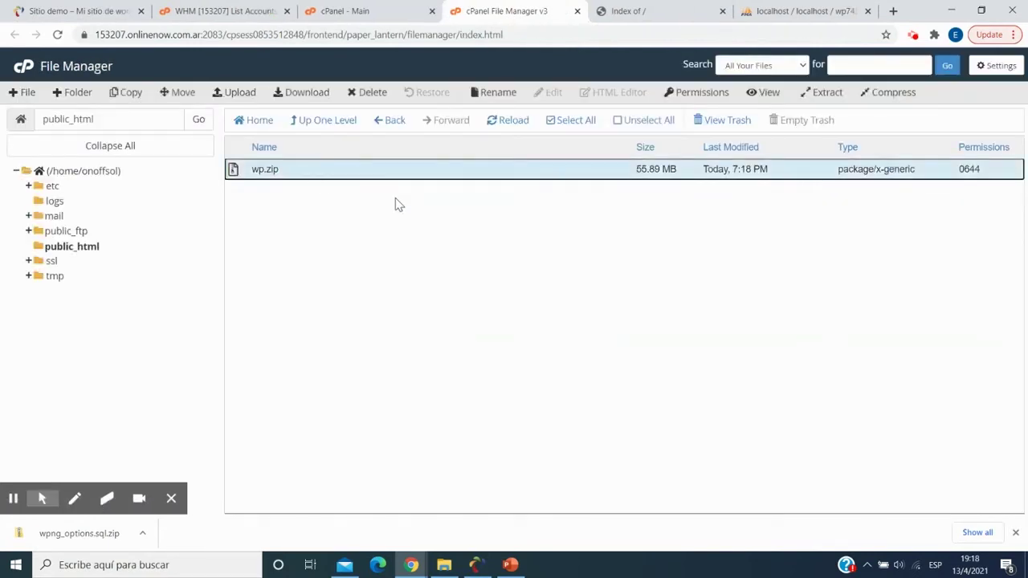
{"action": "left_click", "coordinate": [832, 92]}
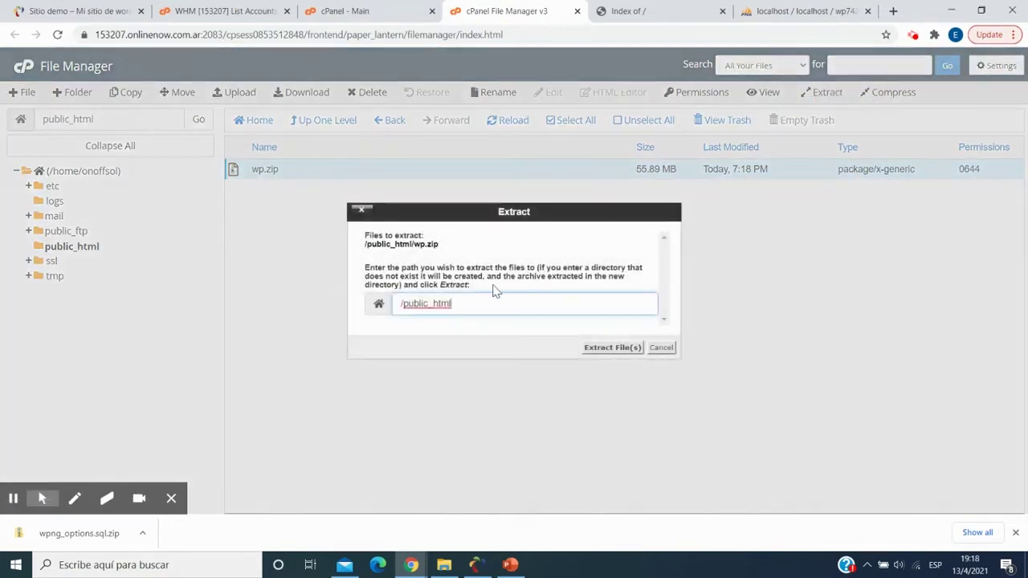
{"action": "left_click", "coordinate": [602, 347]}
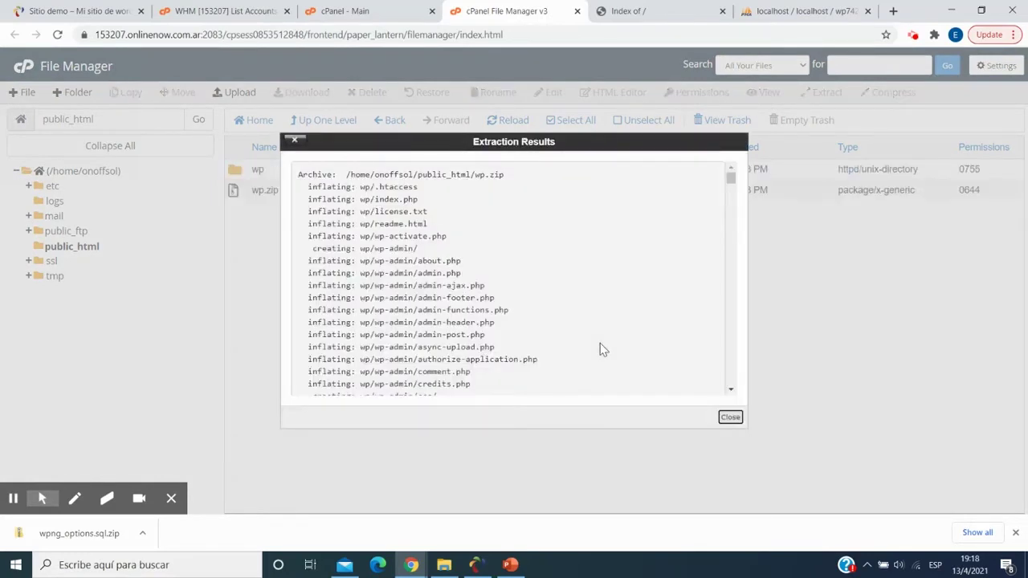
{"action": "left_click", "coordinate": [730, 418]}
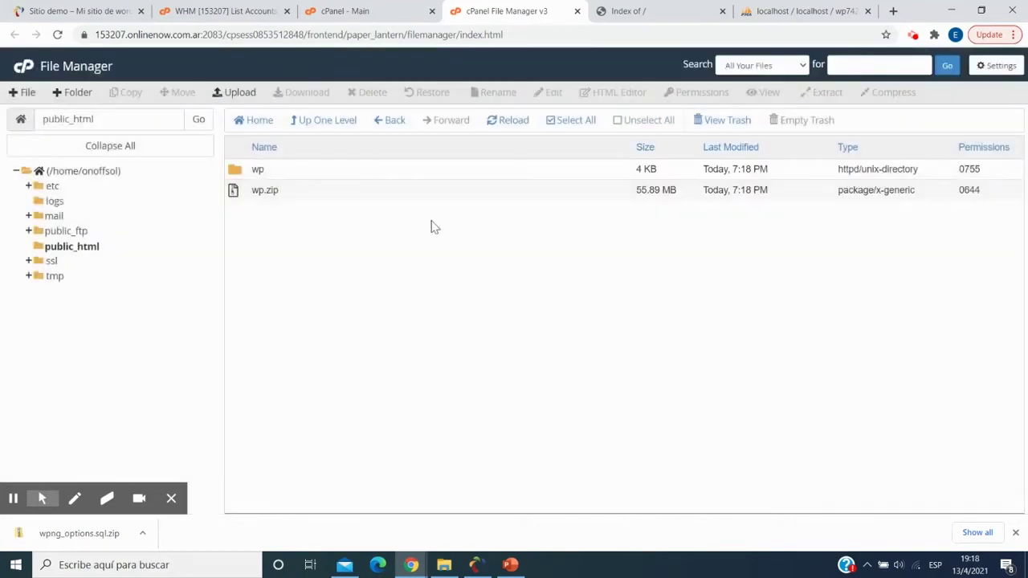
- Move all 20 WordPress files from the wp folder up into public_html
{"action": "left_click", "coordinate": [287, 173]}
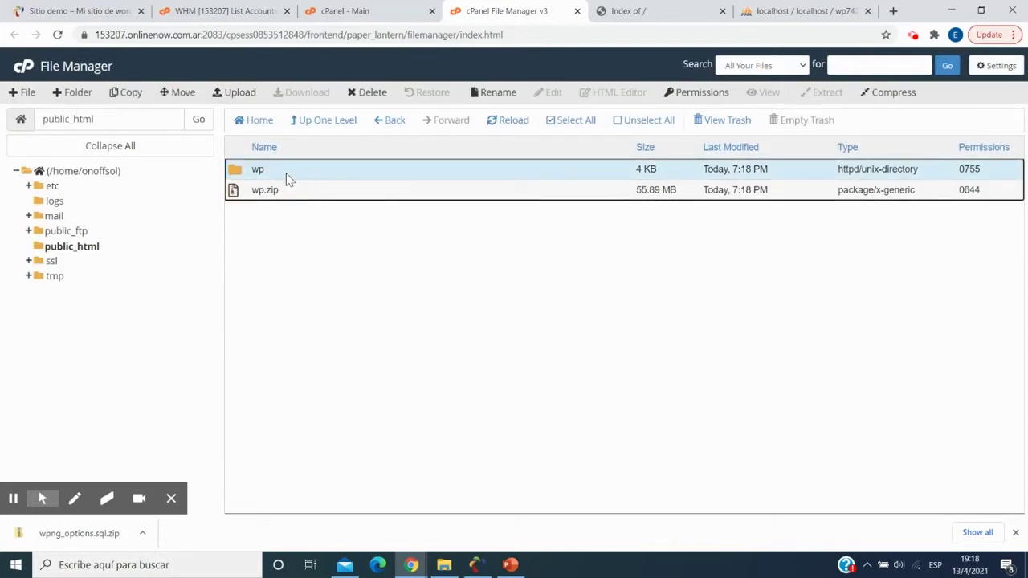
{"action": "double_click", "coordinate": [287, 176]}
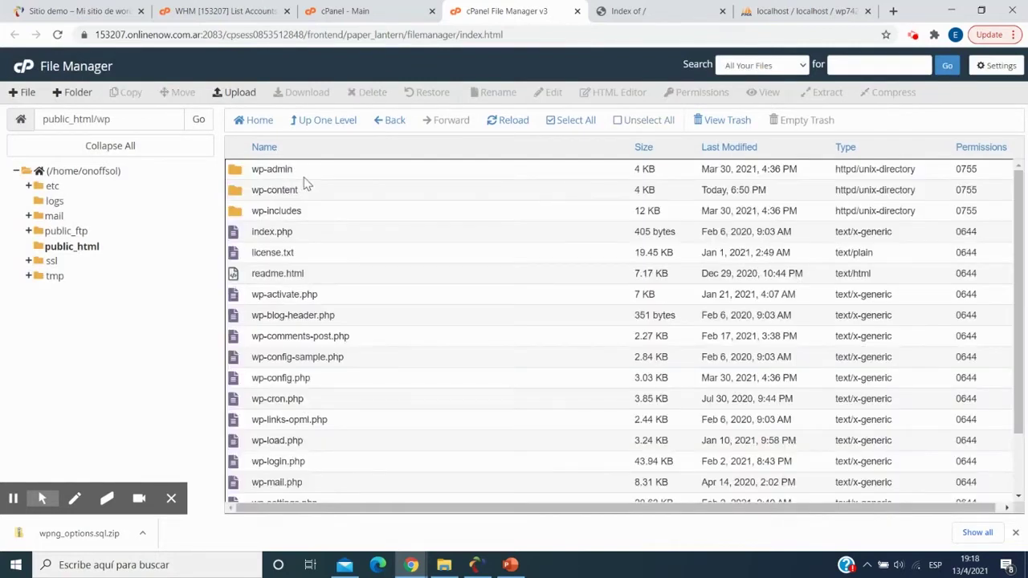
{"action": "left_click", "coordinate": [305, 180]}
{"action": "scroll", "coordinate": [419, 315], "scroll_direction": "down", "scroll_amount": 2}
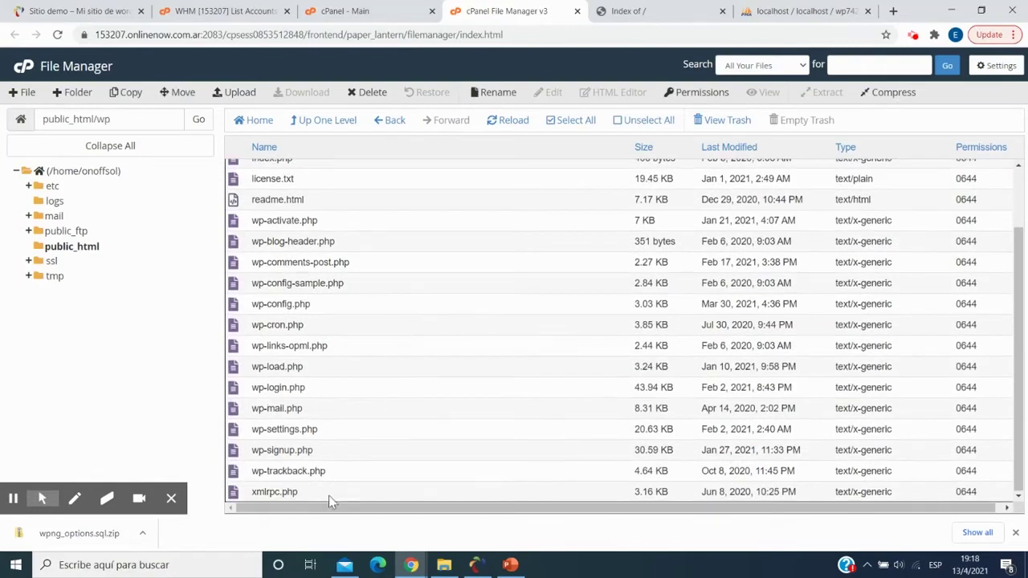
{"action": "left_click", "coordinate": [328, 497], "text": "shift"}
{"action": "left_click_drag", "start_coordinate": [409, 314], "coordinate": [80, 256]}
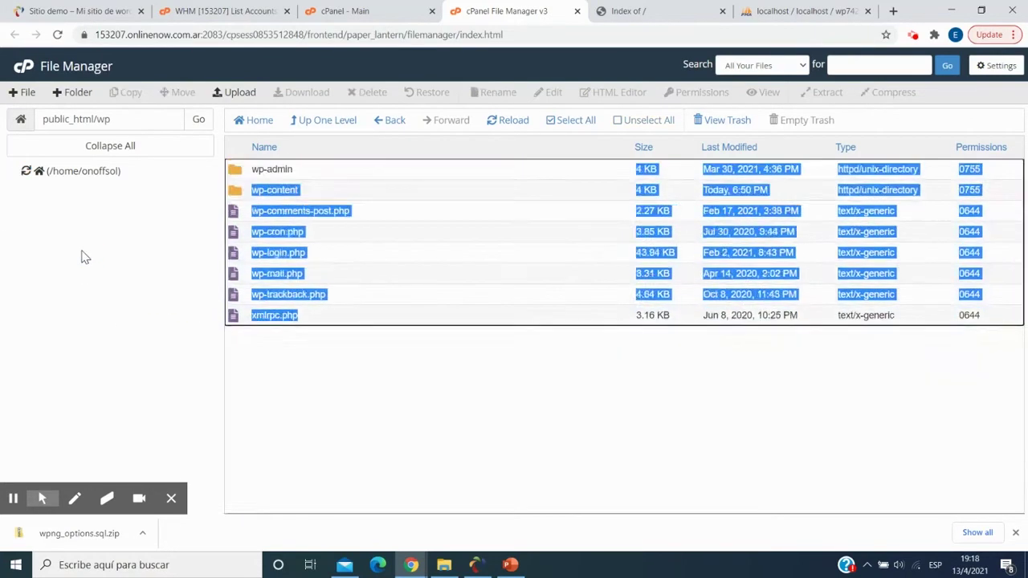
- Permanently delete the leftover wp folder and wp.zip from public_html, skipping the trash
{"action": "left_click", "coordinate": [90, 246]}
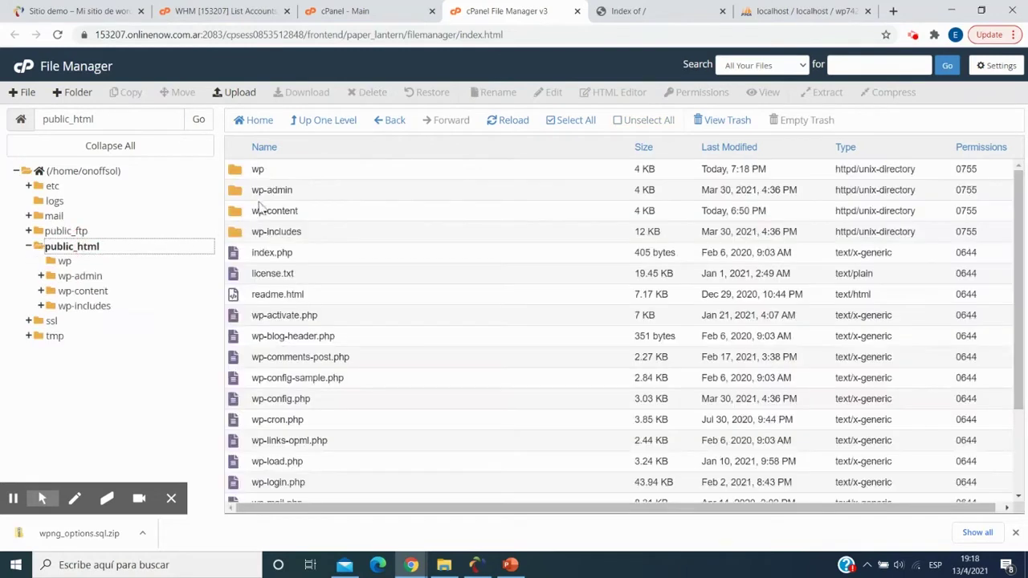
{"action": "left_click", "coordinate": [309, 175]}
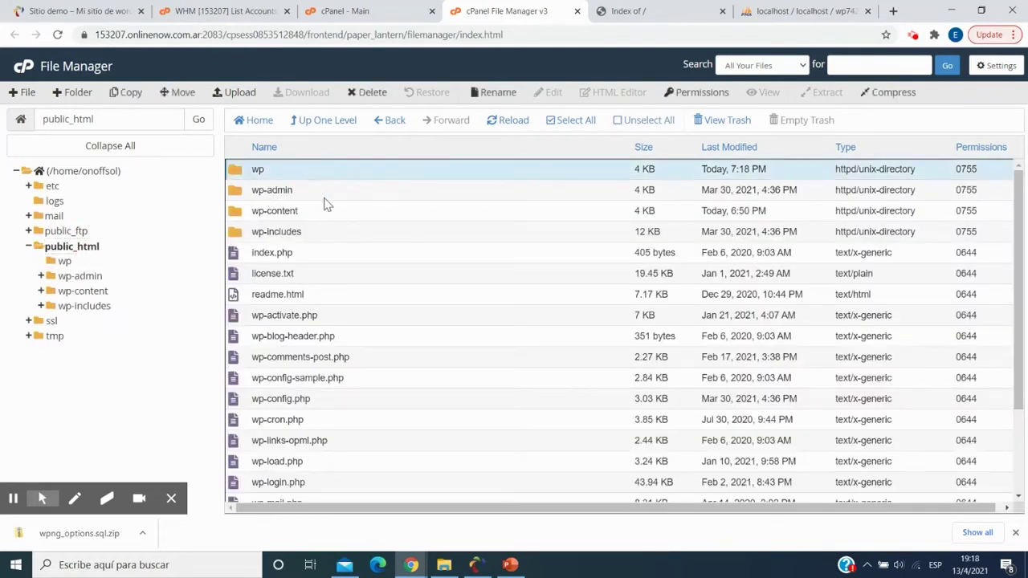
{"action": "scroll", "coordinate": [342, 294], "scroll_direction": "down", "scroll_amount": 3}
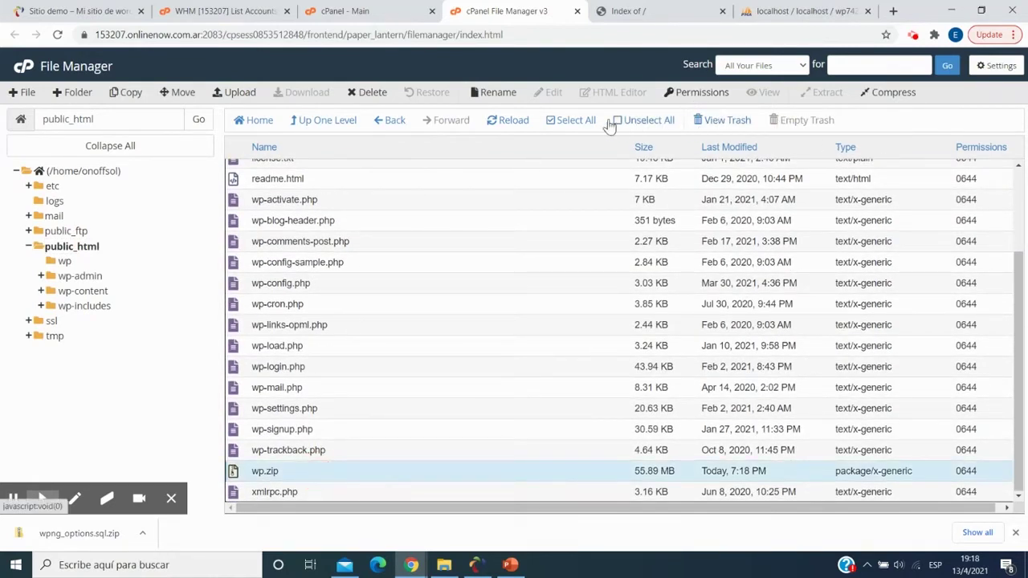
{"action": "left_click", "coordinate": [368, 92]}
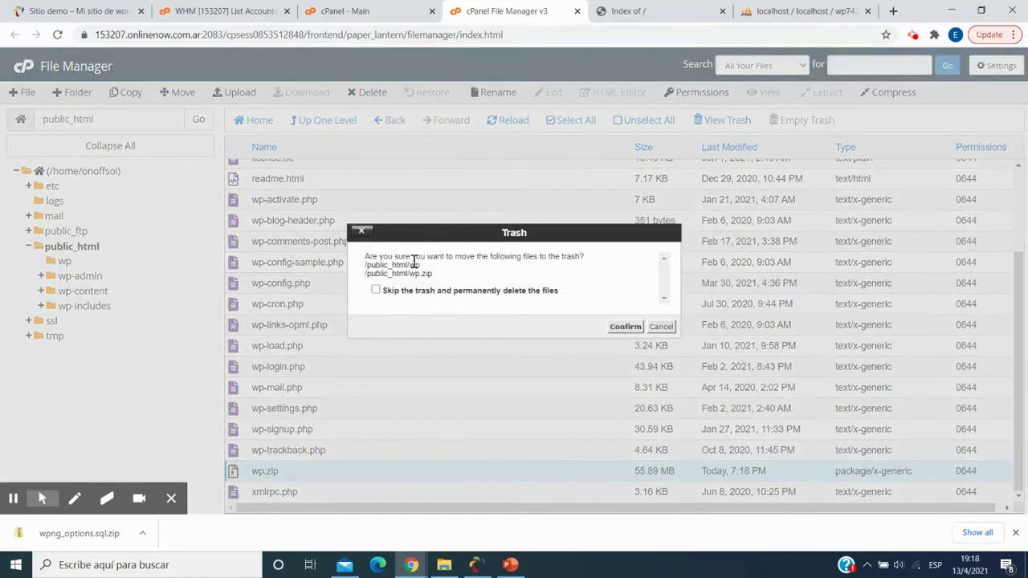
{"action": "left_click", "coordinate": [409, 294]}
{"action": "left_click", "coordinate": [620, 327]}
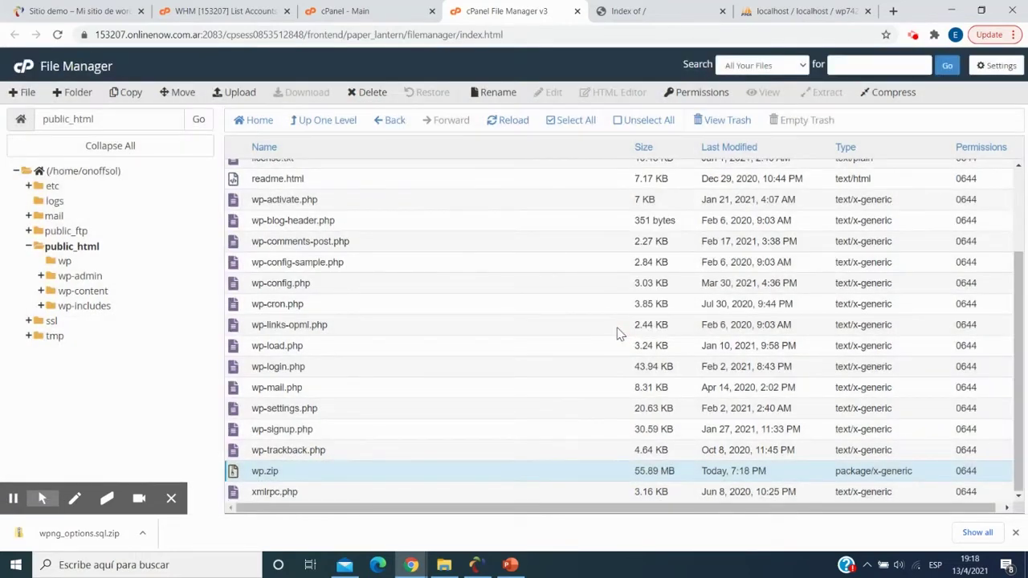
{"action": "scroll", "coordinate": [618, 334], "scroll_direction": "up", "scroll_amount": 1}
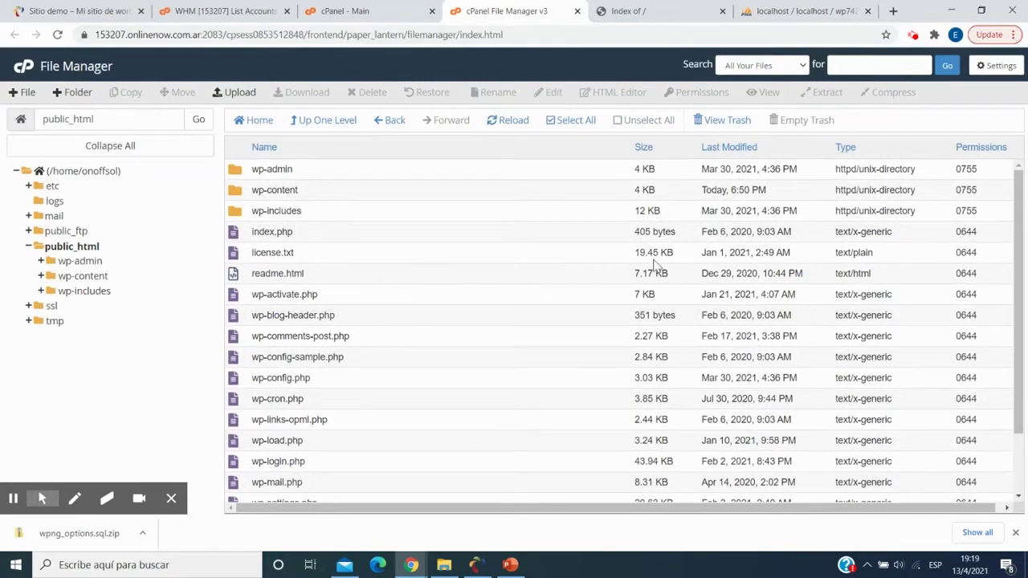
{"action": "left_click", "coordinate": [642, 12]}
- Reload the live site to see its database connection error, then return to cPanel's home page
{"action": "left_click", "coordinate": [57, 34]}
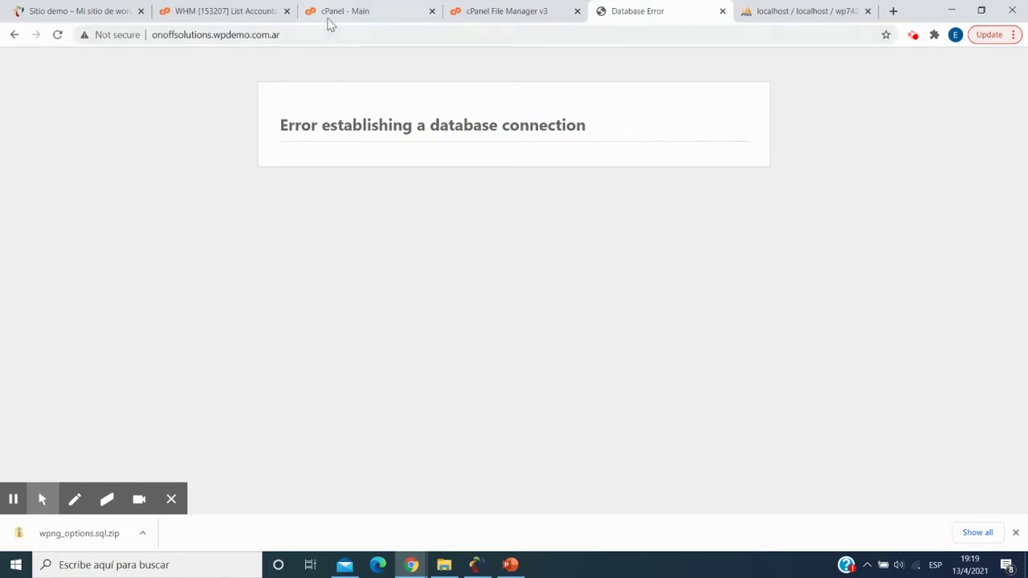
{"action": "left_click", "coordinate": [345, 12]}
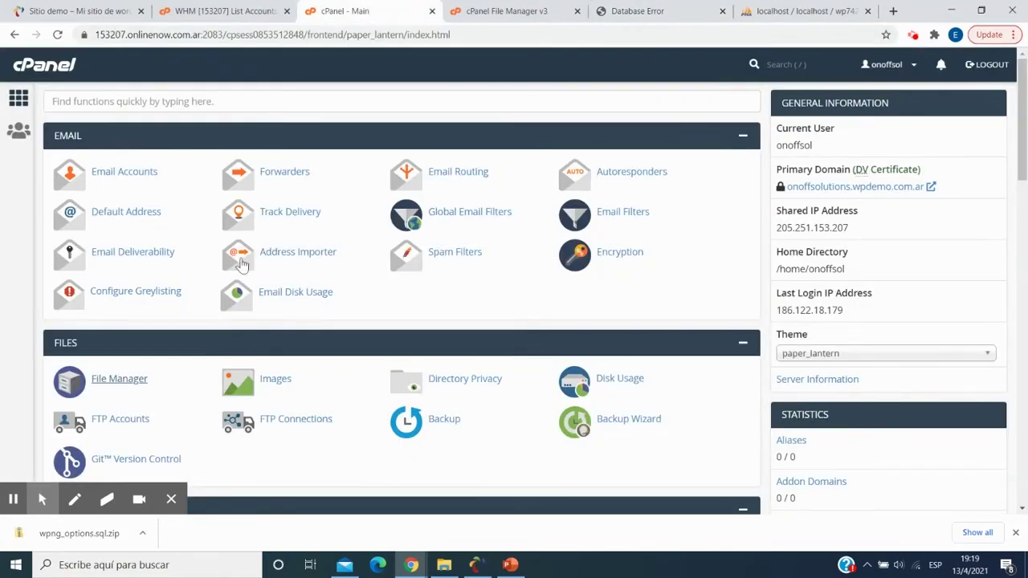
{"action": "left_click", "coordinate": [510, 565]}
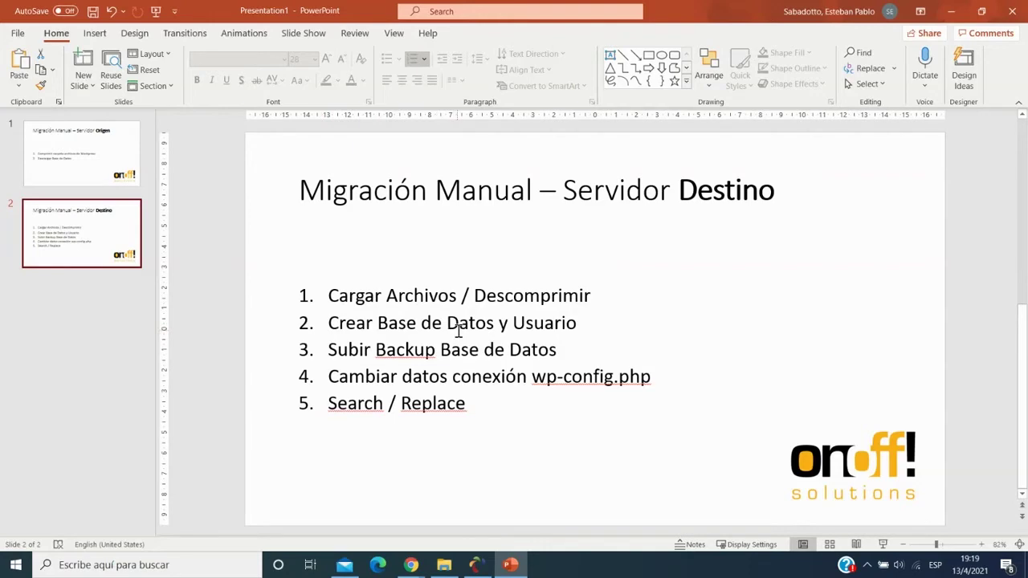
{"action": "key", "text": "alt+Tab"}
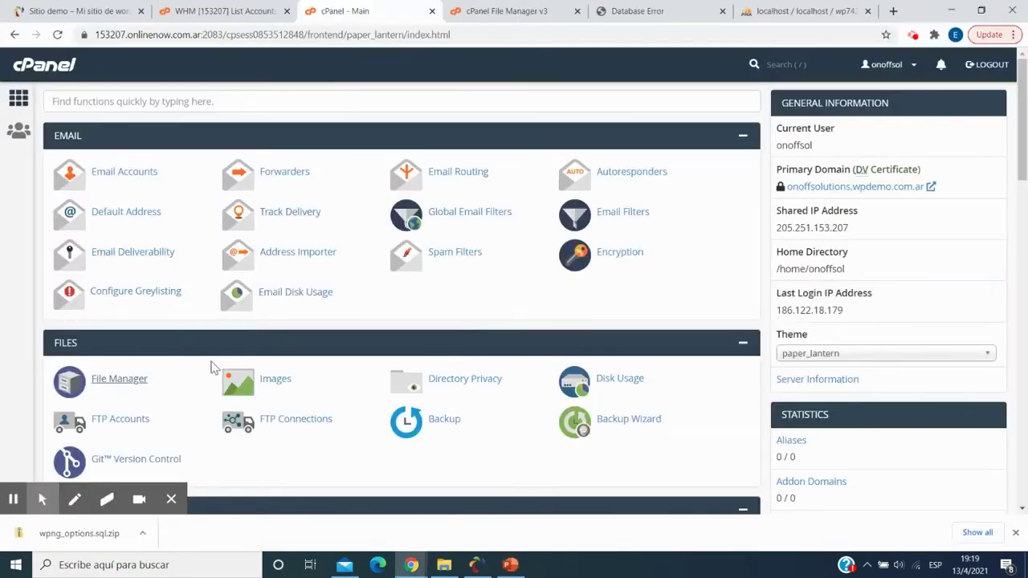
- Create the MySQL database onoffsol_demo in MySQL Databases
{"action": "scroll", "coordinate": [198, 316], "scroll_direction": "down", "scroll_amount": 3}
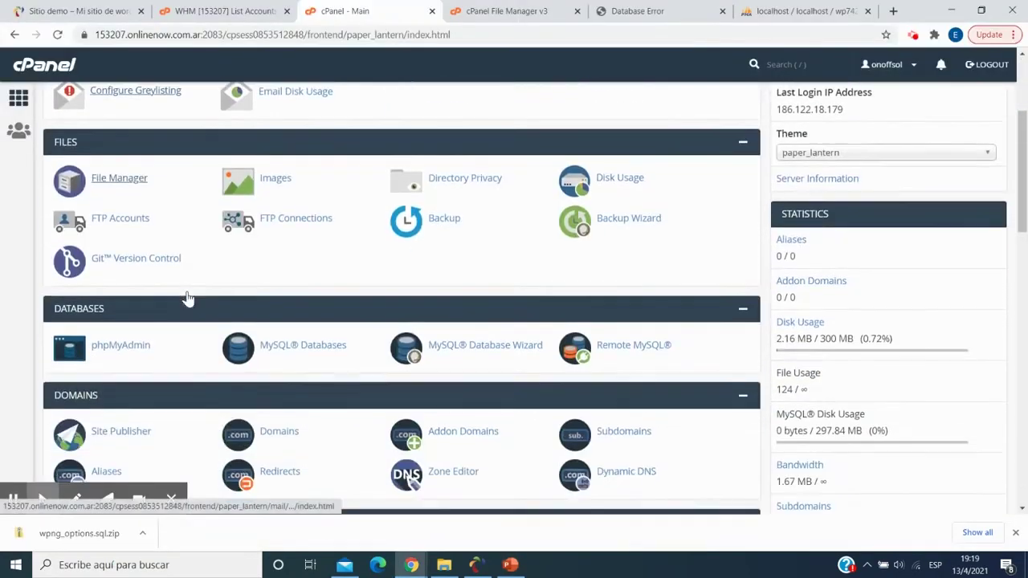
{"action": "left_click", "coordinate": [277, 353]}
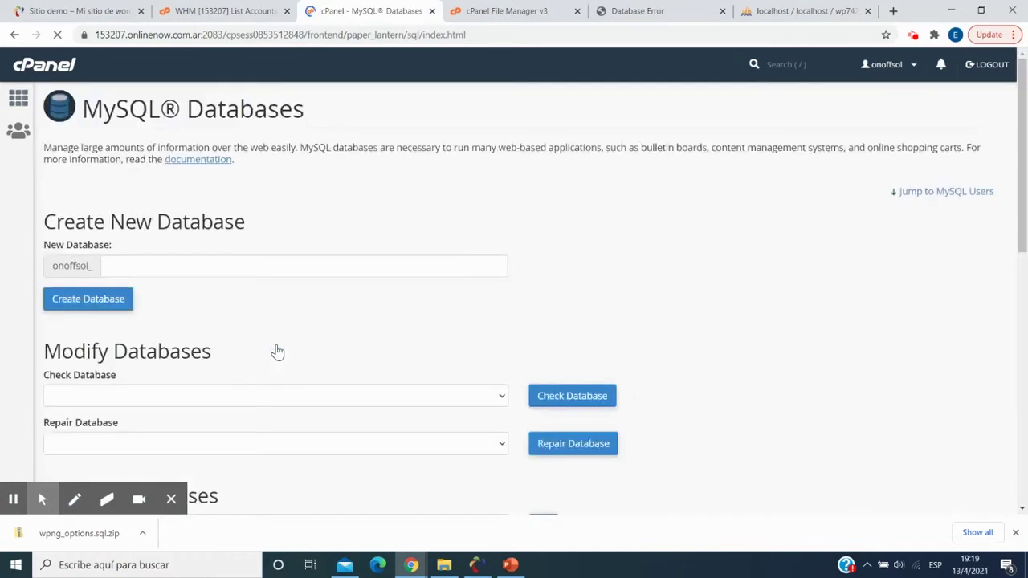
{"action": "left_click", "coordinate": [202, 270]}
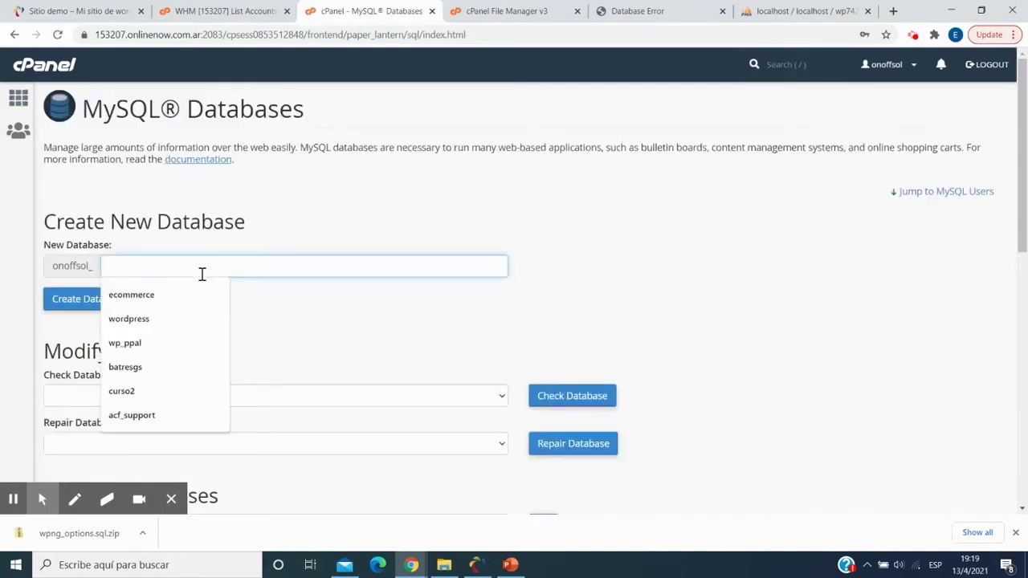
{"action": "type", "text": "demo"}
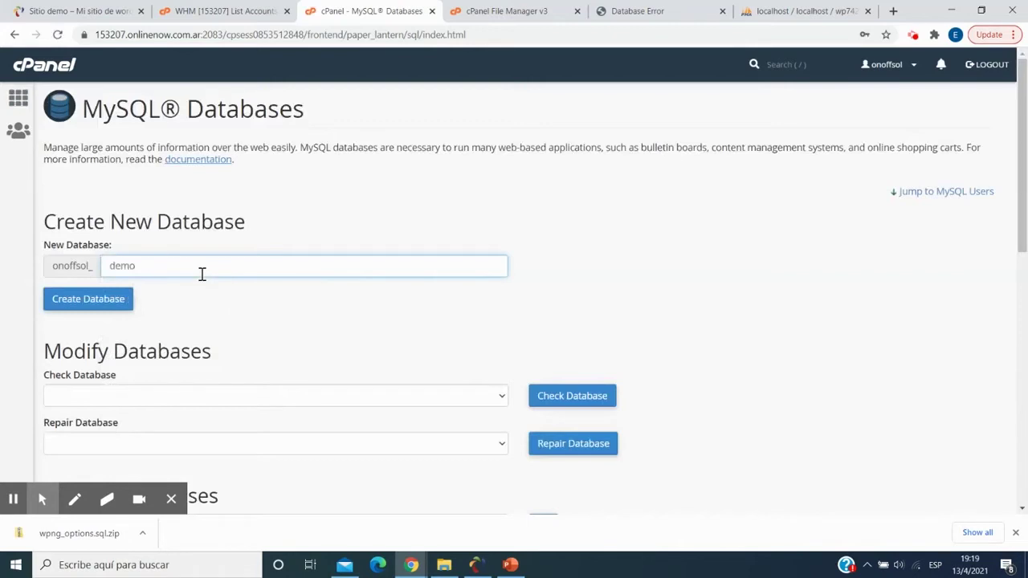
{"action": "scroll", "coordinate": [202, 274], "scroll_direction": "down", "scroll_amount": 2}
{"action": "left_click", "coordinate": [112, 170]}
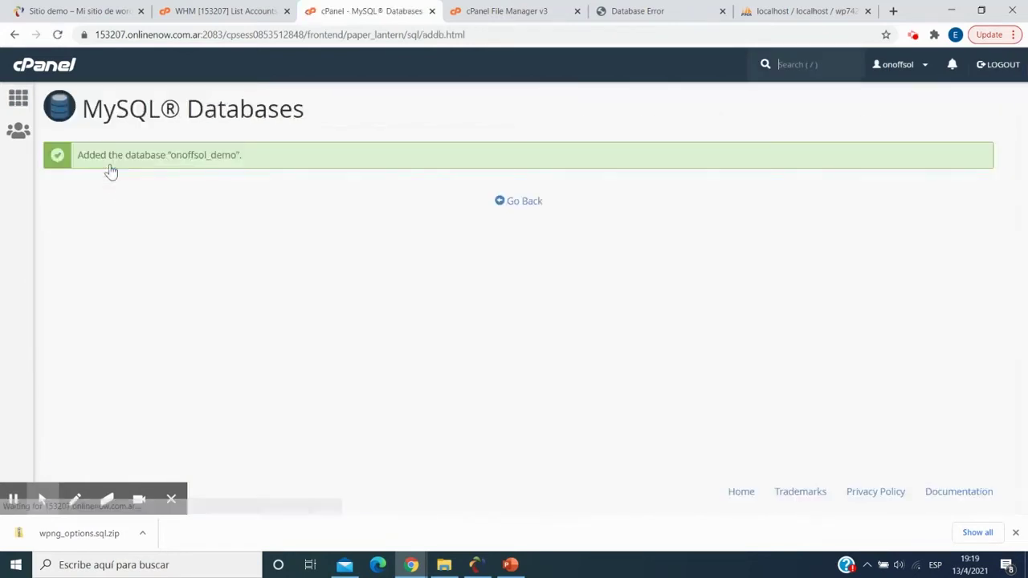
{"action": "left_click", "coordinate": [516, 200]}
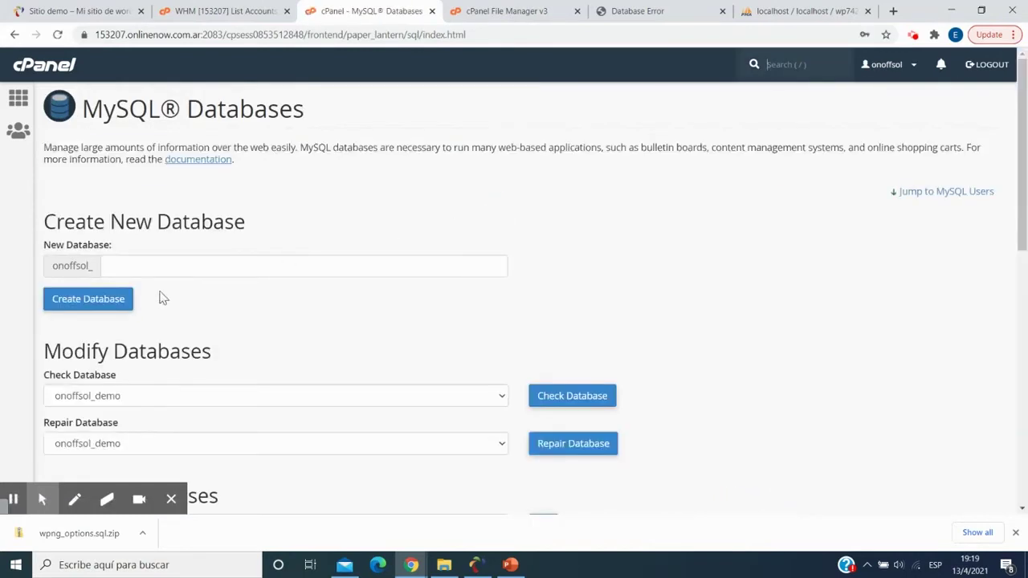
- Create the MySQL user onoffsol_demo with a generated very strong password
{"action": "scroll", "coordinate": [160, 296], "scroll_direction": "down", "scroll_amount": 5}
{"action": "double_click", "coordinate": [154, 366]}
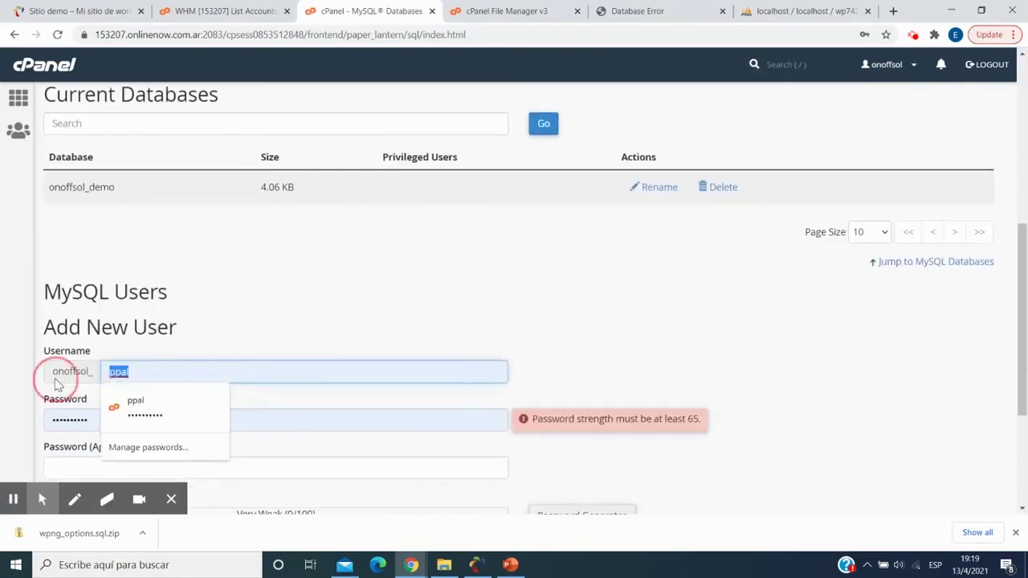
{"action": "type", "text": "demo"}
{"action": "scroll", "coordinate": [555, 310], "scroll_direction": "down", "scroll_amount": 3}
{"action": "left_click", "coordinate": [555, 307]}
{"action": "left_click_drag", "start_coordinate": [477, 237], "coordinate": [378, 249]}
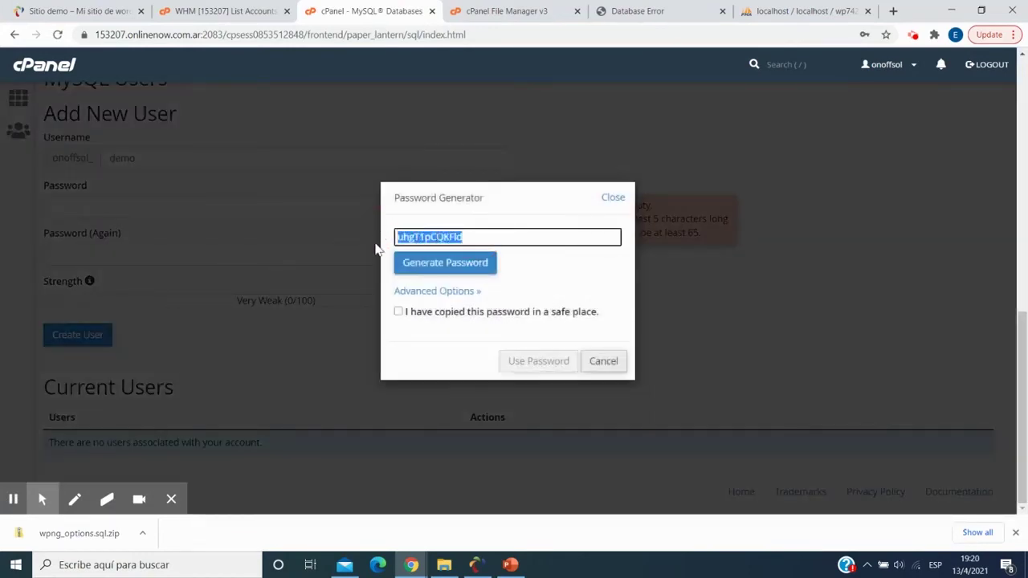
{"action": "left_click", "coordinate": [419, 313]}
{"action": "left_click", "coordinate": [526, 361]}
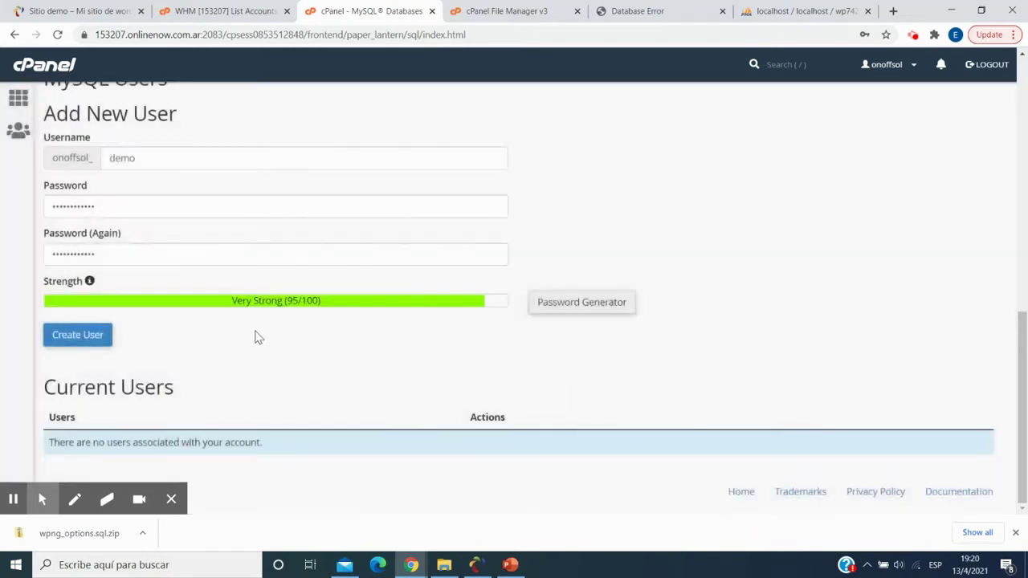
{"action": "left_click", "coordinate": [88, 342]}
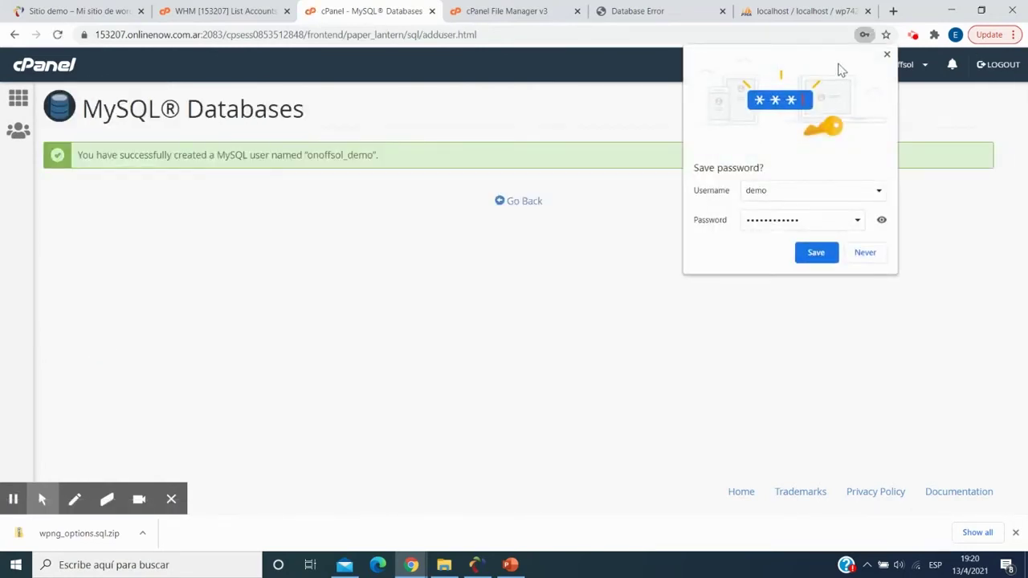
{"action": "left_click", "coordinate": [886, 55]}
{"action": "left_click", "coordinate": [514, 208]}
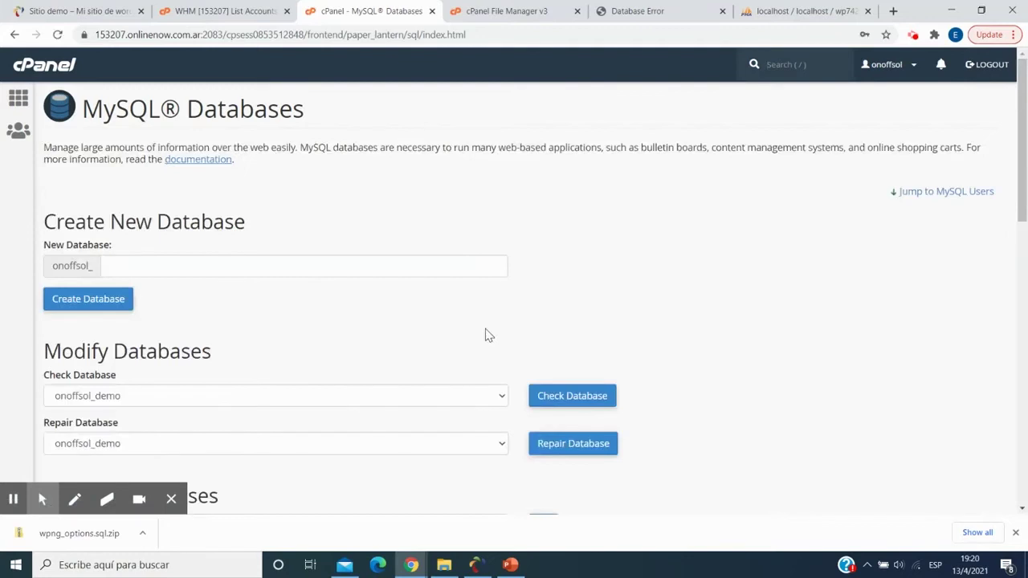
{"action": "scroll", "coordinate": [487, 334], "scroll_direction": "down", "scroll_amount": 8}
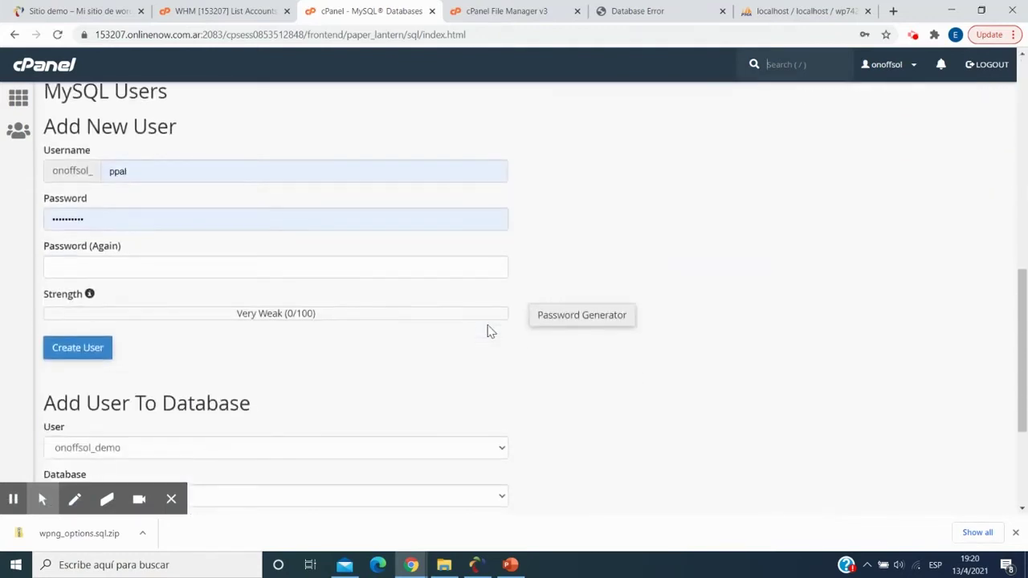
{"action": "scroll", "coordinate": [488, 331], "scroll_direction": "down", "scroll_amount": 3}
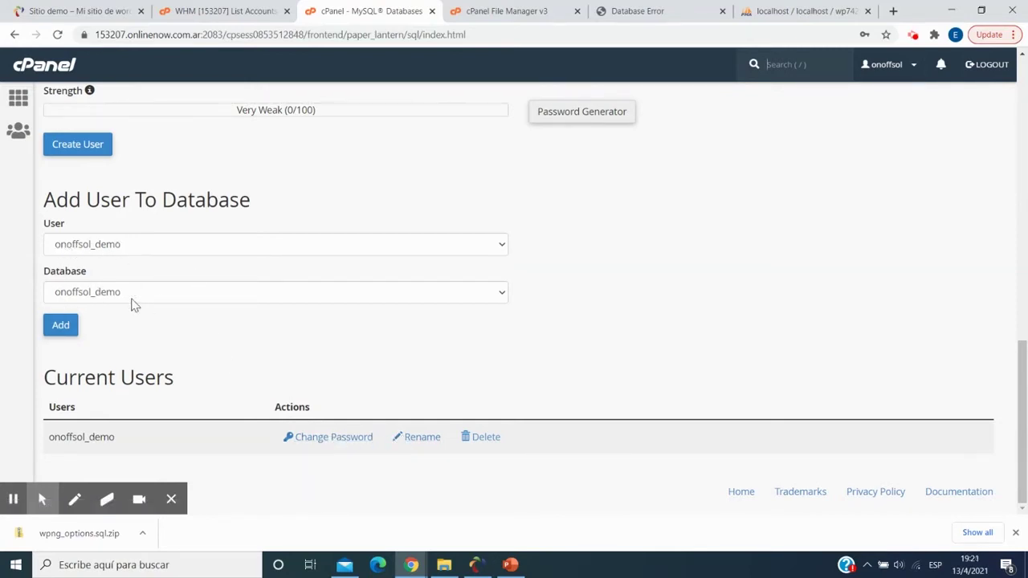
- Grant user onoffsol_demo ALL PRIVILEGES on the onoffsol_demo database
{"action": "left_click", "coordinate": [61, 329]}
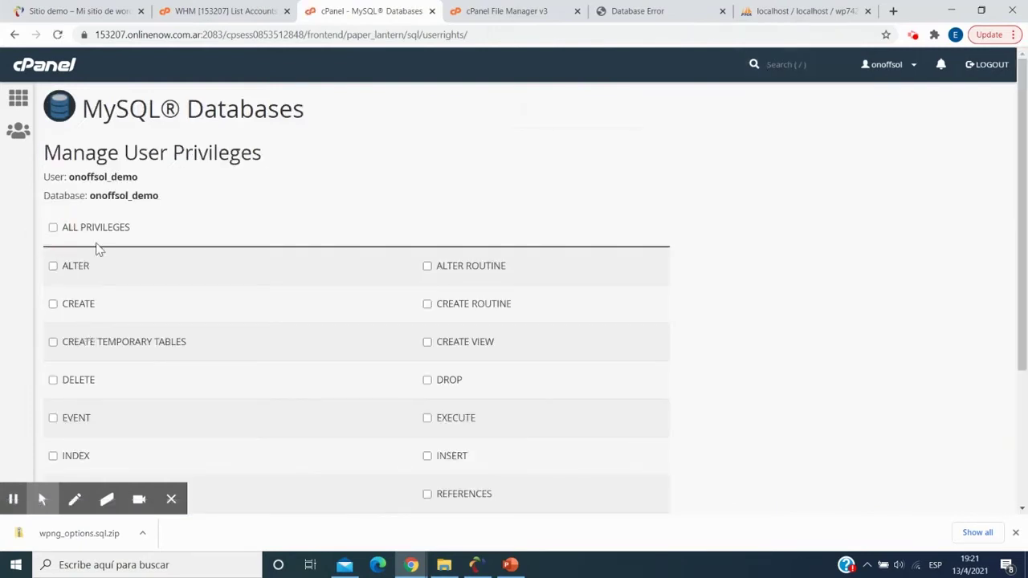
{"action": "left_click", "coordinate": [53, 228]}
{"action": "scroll", "coordinate": [277, 277], "scroll_direction": "down", "scroll_amount": 3}
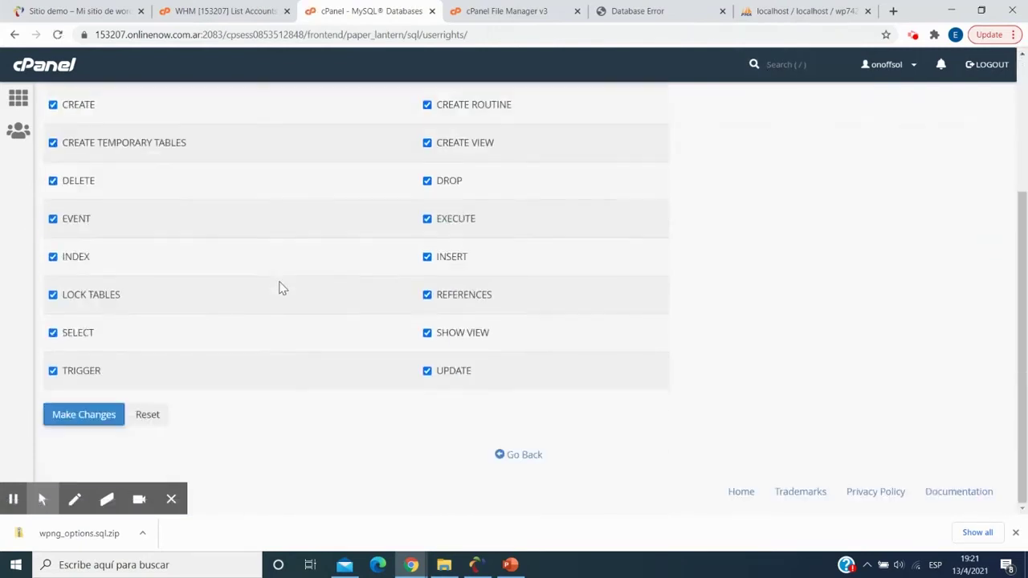
{"action": "left_click", "coordinate": [81, 414]}
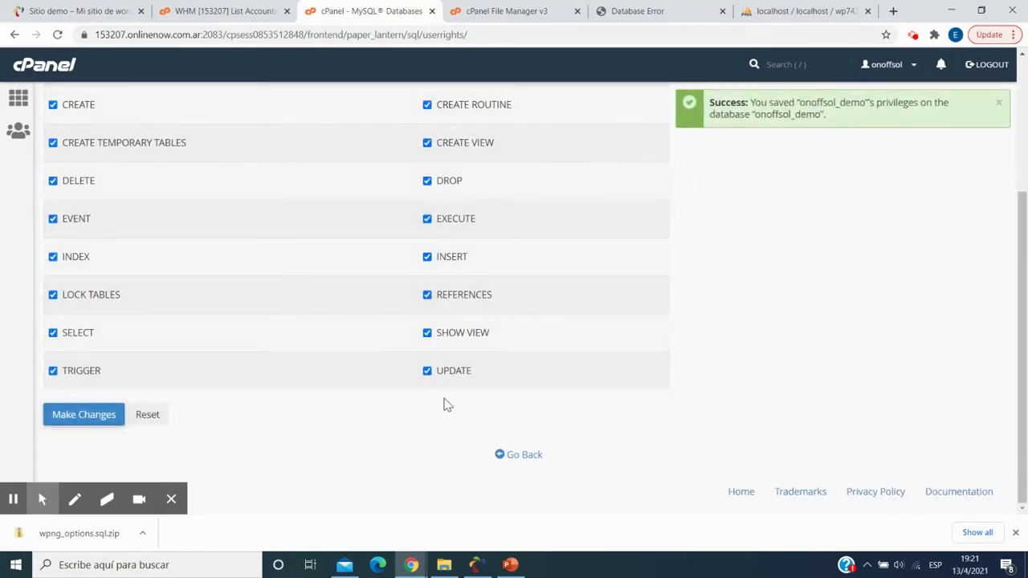
- Check the migration steps slide, then return to the cPanel home page
{"action": "key", "text": "alt+Tab"}
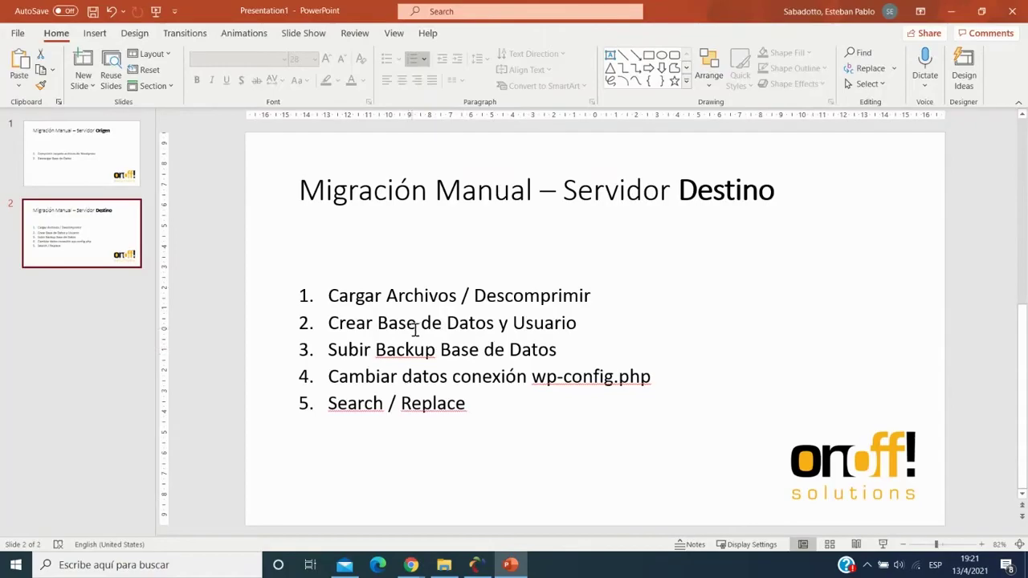
{"action": "key", "text": "alt+Tab"}
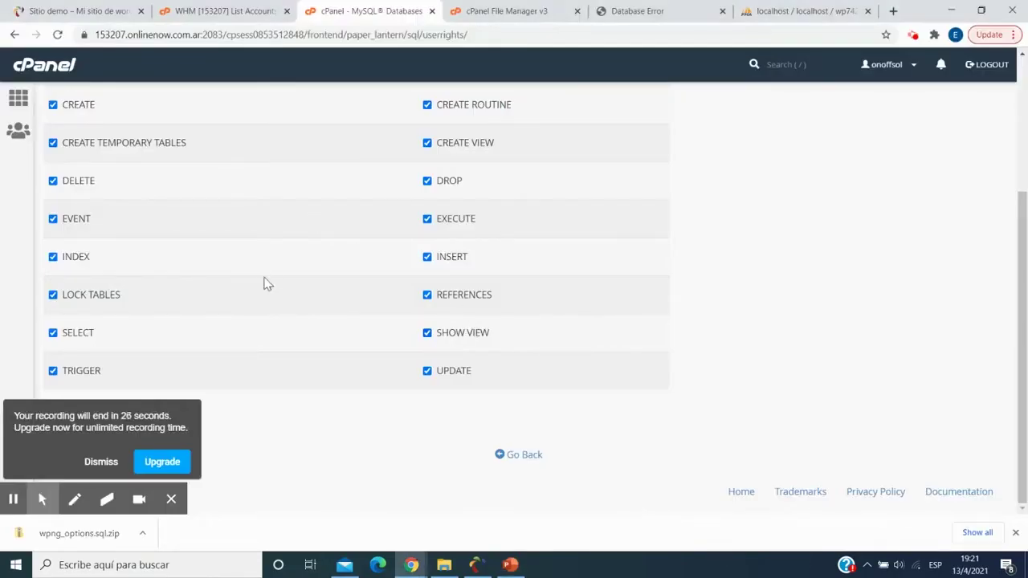
{"action": "scroll", "coordinate": [264, 273], "scroll_direction": "up", "scroll_amount": 3}
{"action": "left_click", "coordinate": [18, 98]}
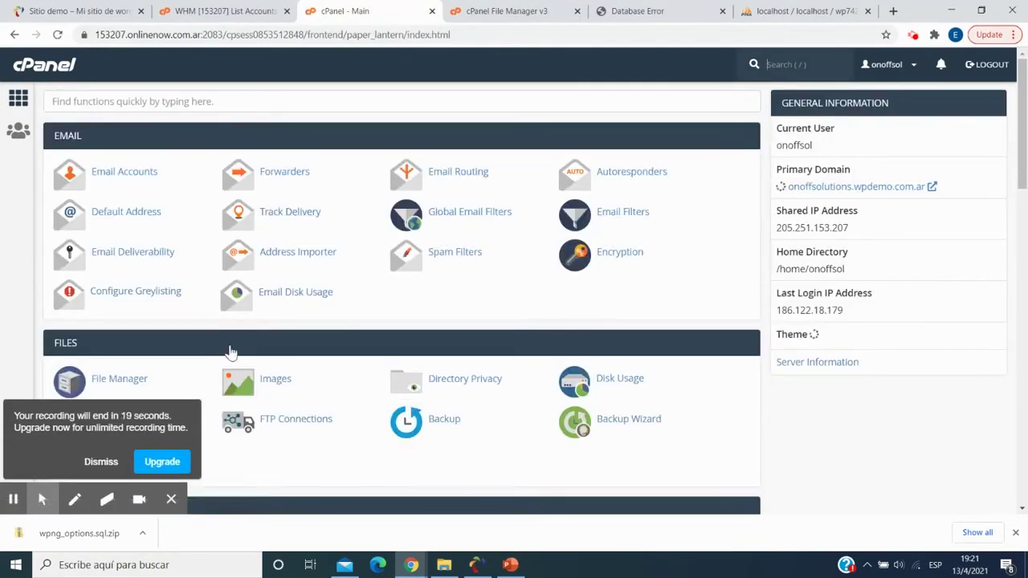
- Open phpMyAdmin, select the onoffsol_demo database and go to its Import page
{"action": "left_click", "coordinate": [98, 463]}
{"action": "scroll", "coordinate": [121, 305], "scroll_direction": "down", "scroll_amount": 3}
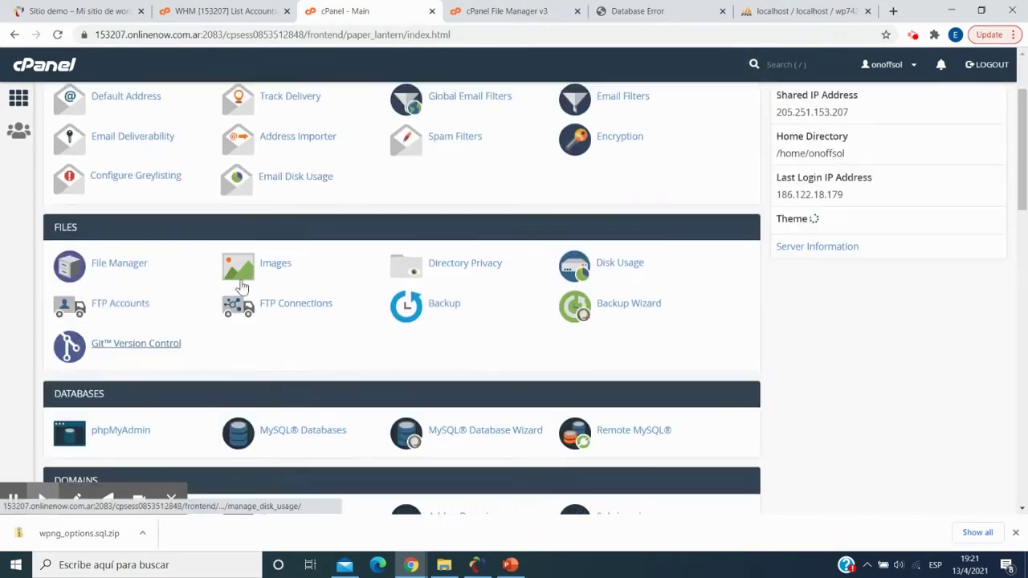
{"action": "left_click", "coordinate": [119, 289]}
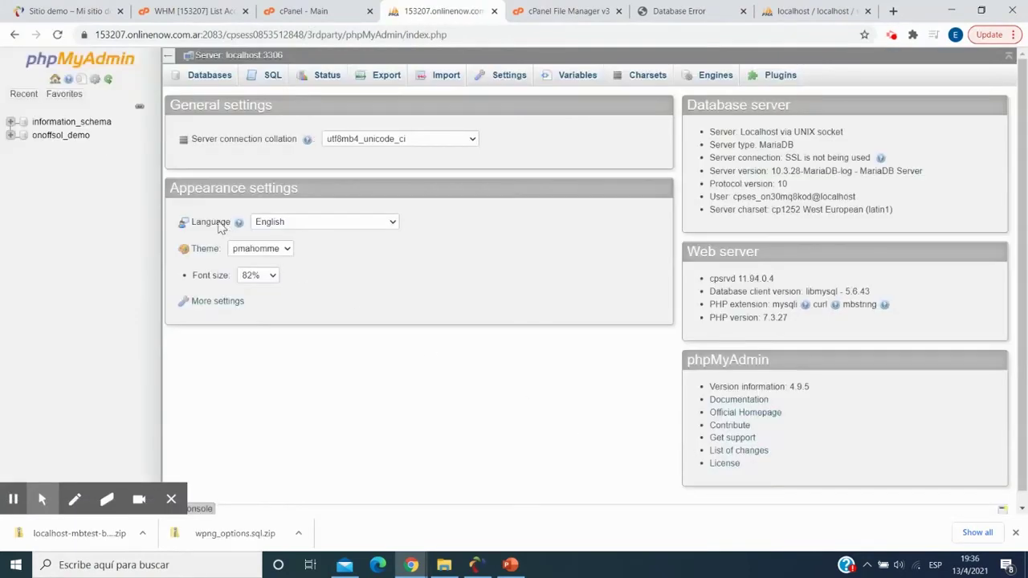
{"action": "left_click", "coordinate": [71, 143]}
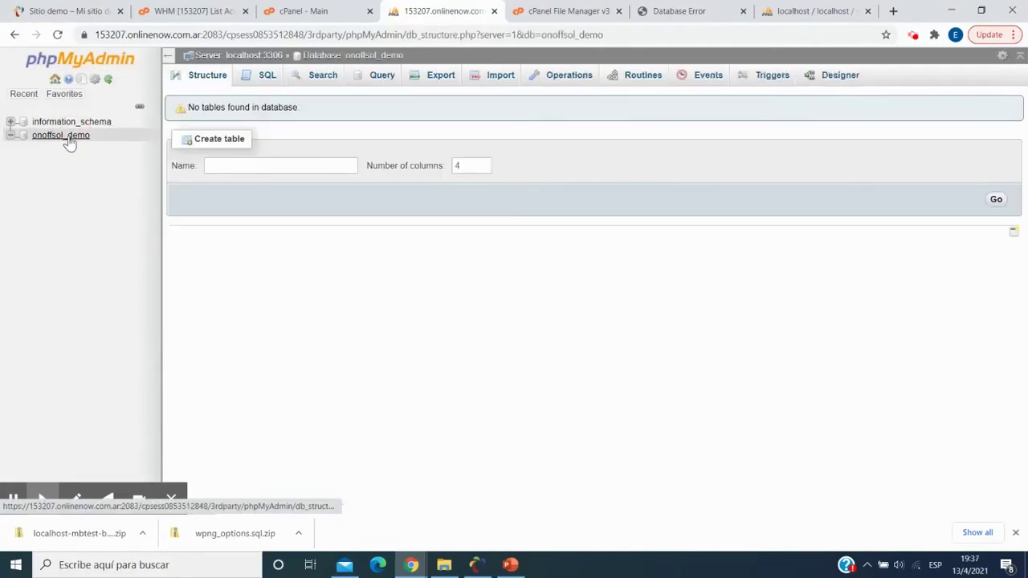
{"action": "left_click", "coordinate": [499, 77]}
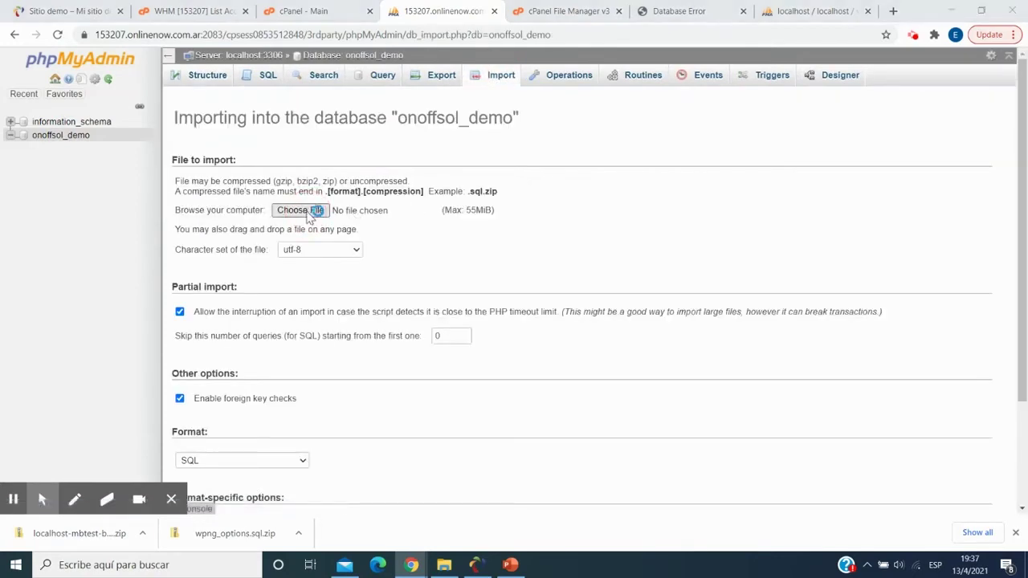
- Import localhost-mbtest-backup-vacio.sql.zip from Descargas into the onoffsol_demo database
{"action": "left_click", "coordinate": [312, 212]}
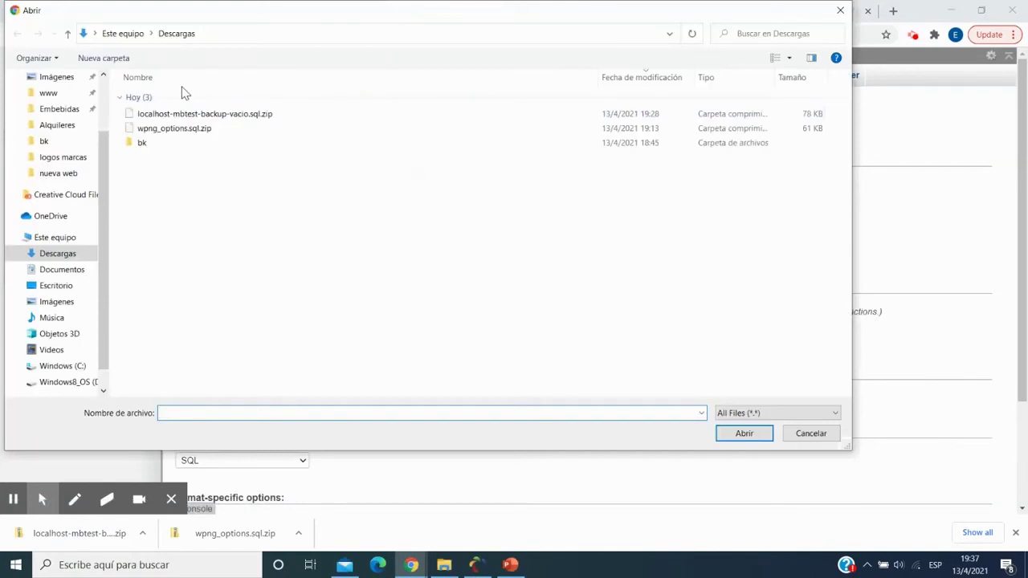
{"action": "left_click", "coordinate": [193, 114]}
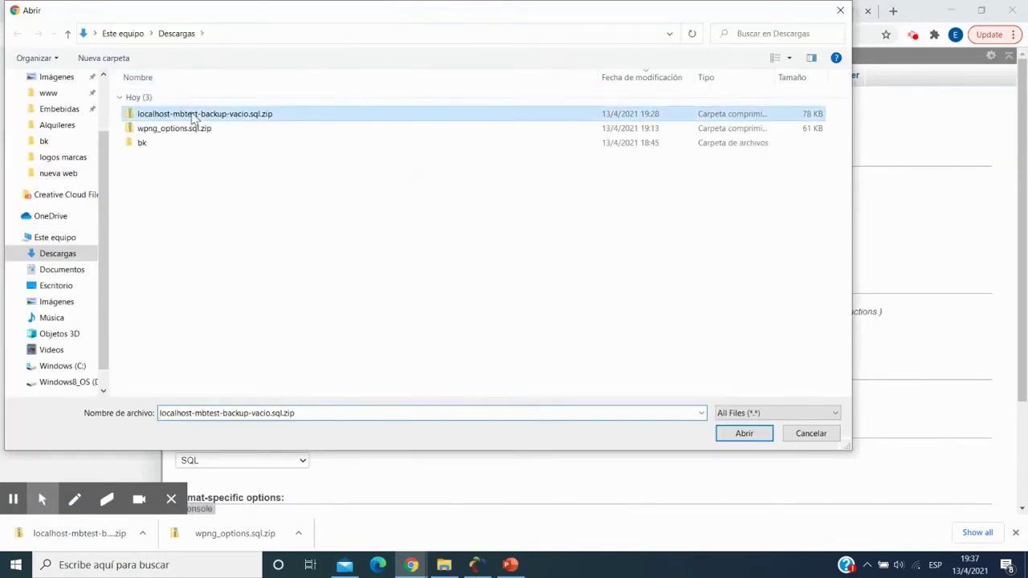
{"action": "left_click", "coordinate": [743, 434]}
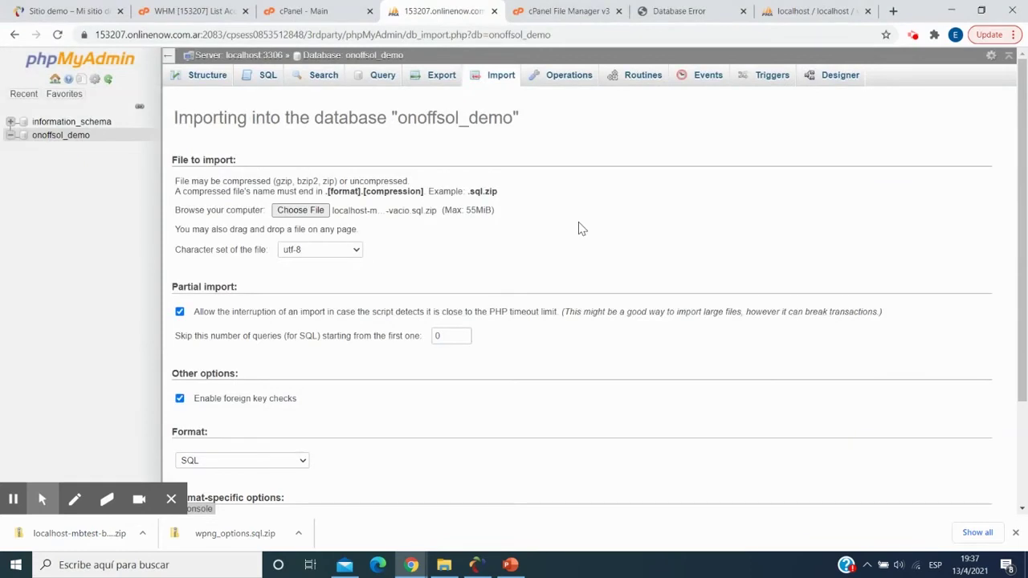
{"action": "scroll", "coordinate": [582, 228], "scroll_direction": "down", "scroll_amount": 3}
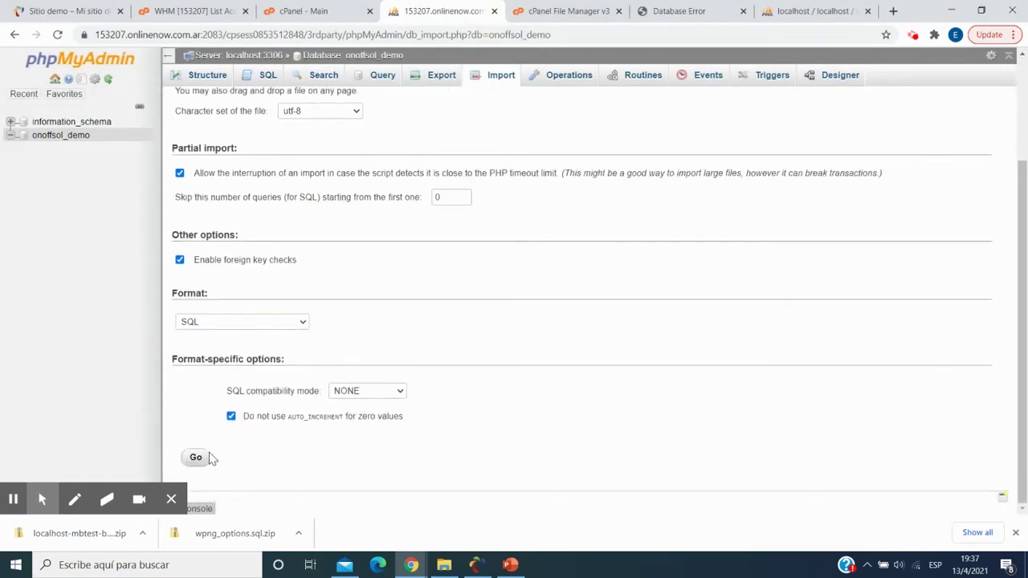
{"action": "left_click", "coordinate": [197, 456]}
{"action": "left_click", "coordinate": [195, 456]}
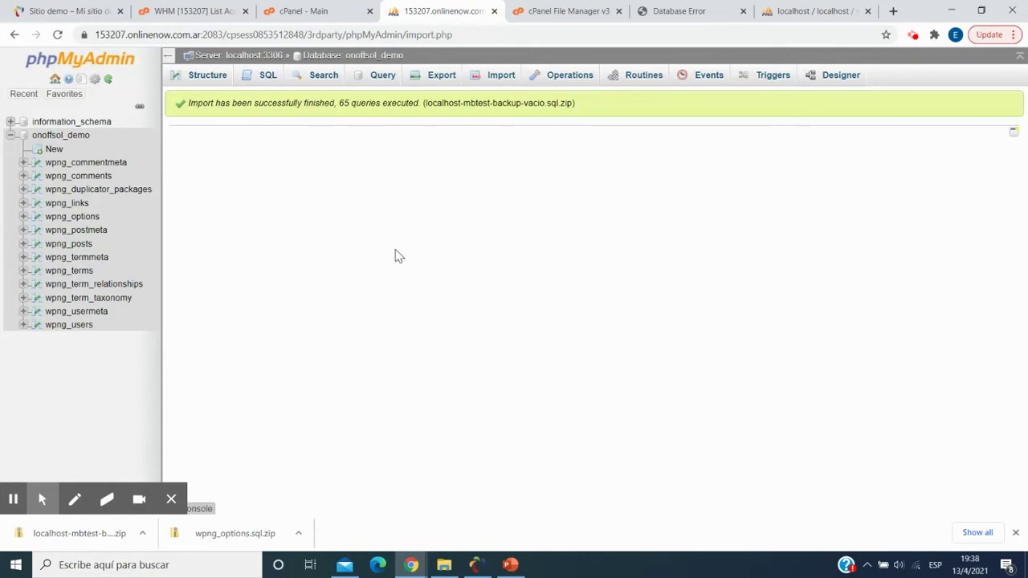
- Reload the site to confirm it still shows the database connection error
{"action": "left_click", "coordinate": [652, 16]}
{"action": "left_click", "coordinate": [287, 37]}
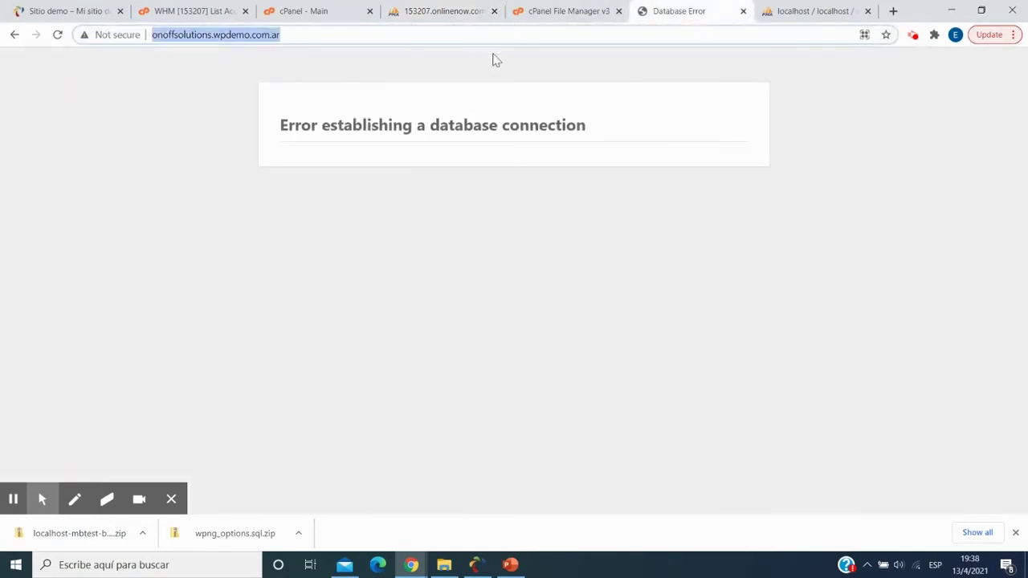
{"action": "key", "text": "Return"}
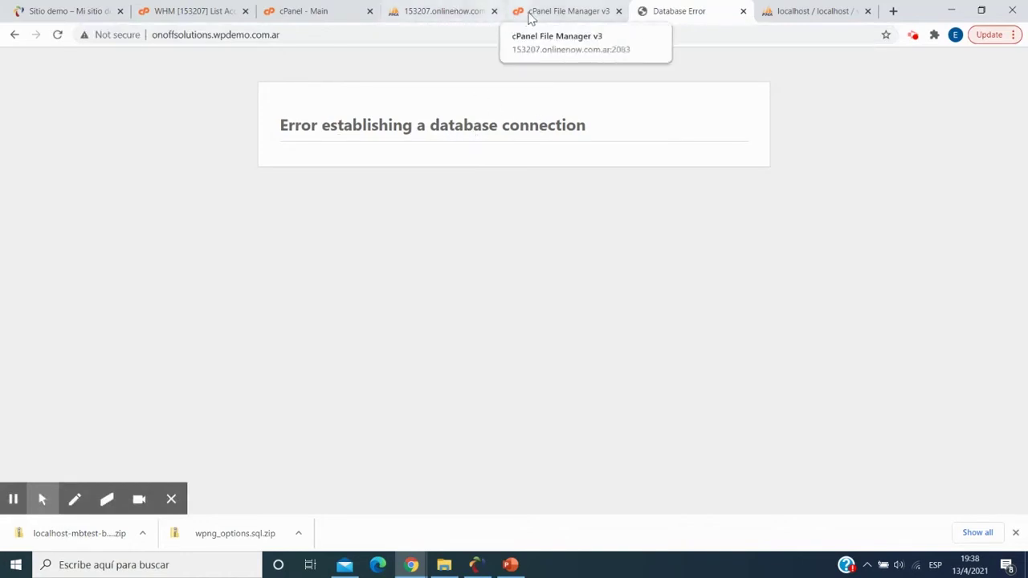
- Select wp-config.php in the public_html file listing
{"action": "left_click", "coordinate": [530, 18]}
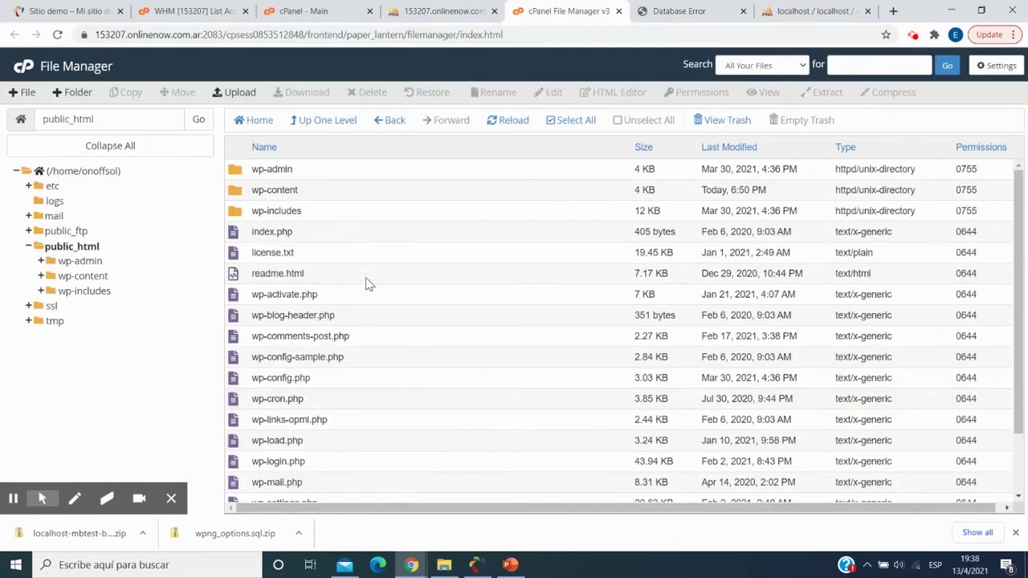
{"action": "scroll", "coordinate": [357, 297], "scroll_direction": "down", "scroll_amount": 2}
{"action": "left_click", "coordinate": [333, 311]}
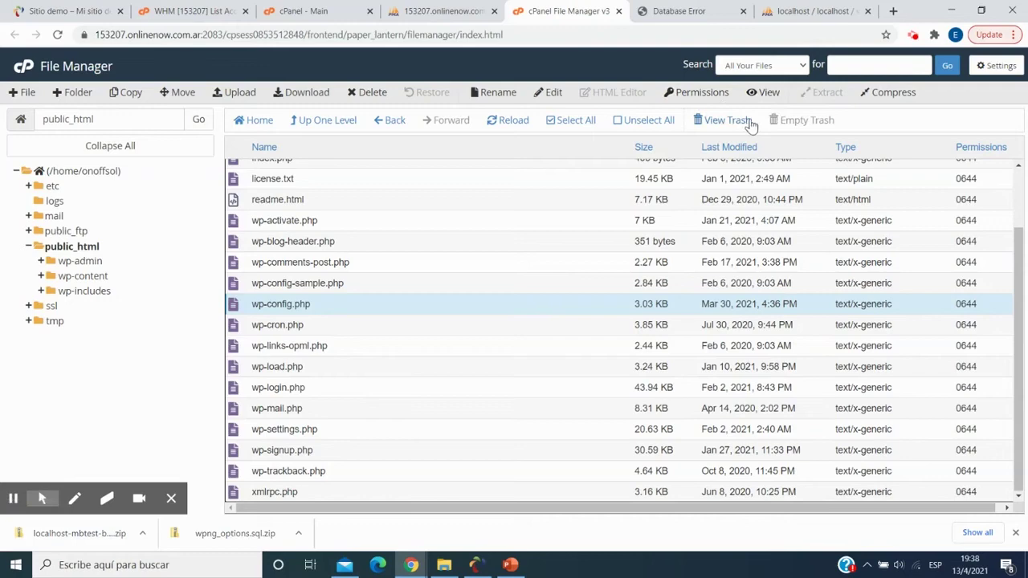
- Open wp-config.php in the editor and paste the new database password into DB_PASSWORD
{"action": "left_click", "coordinate": [543, 96]}
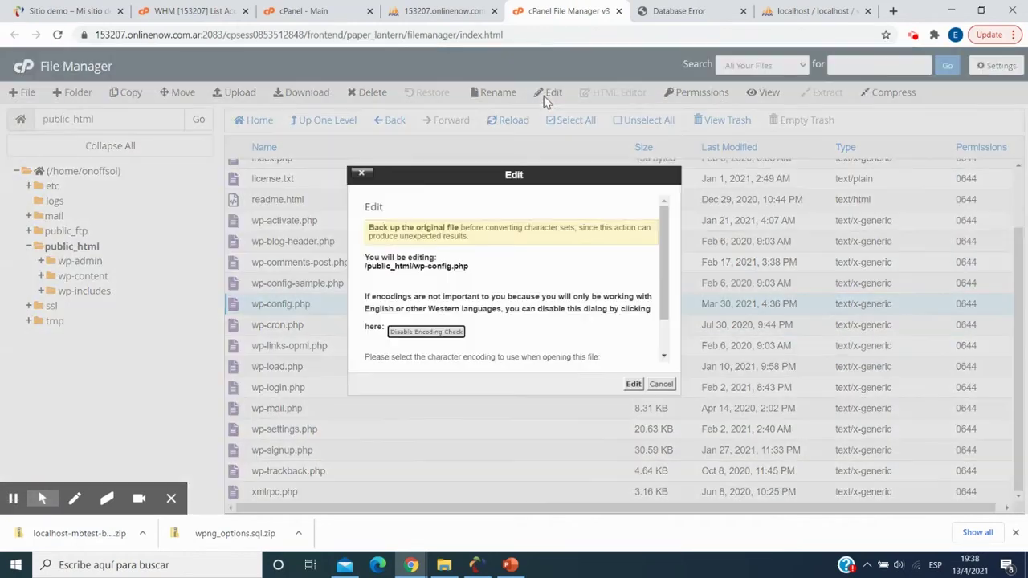
{"action": "left_click", "coordinate": [634, 384]}
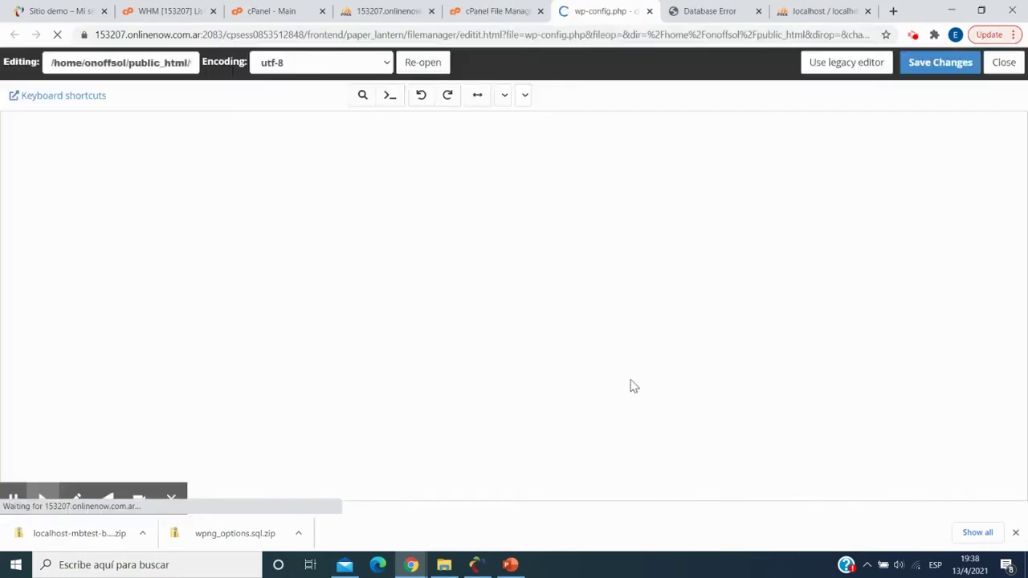
{"action": "scroll", "coordinate": [362, 328], "scroll_direction": "down", "scroll_amount": 3}
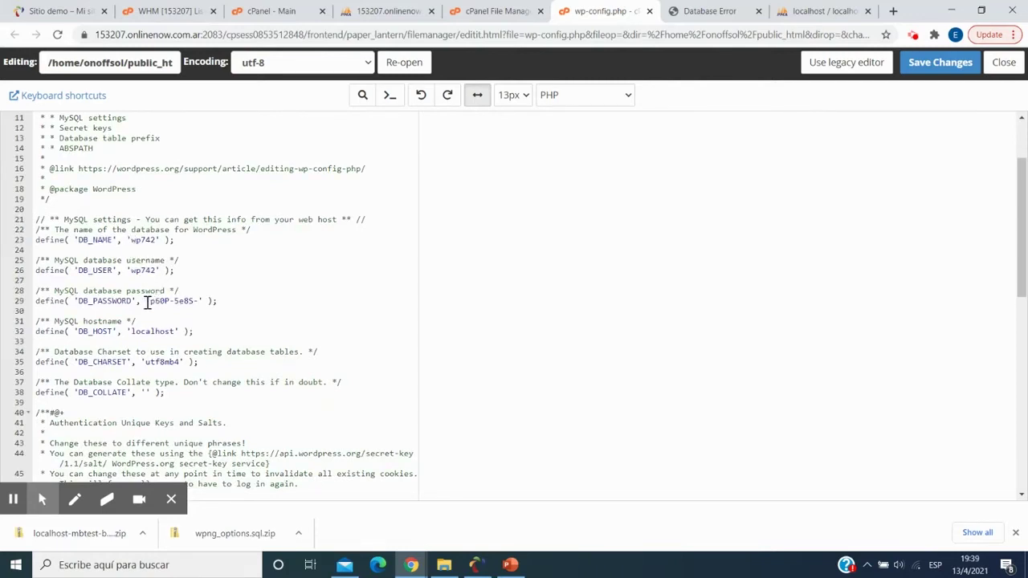
{"action": "left_click_drag", "start_coordinate": [151, 302], "coordinate": [200, 302]}
{"action": "key", "text": "ctrl+v"}
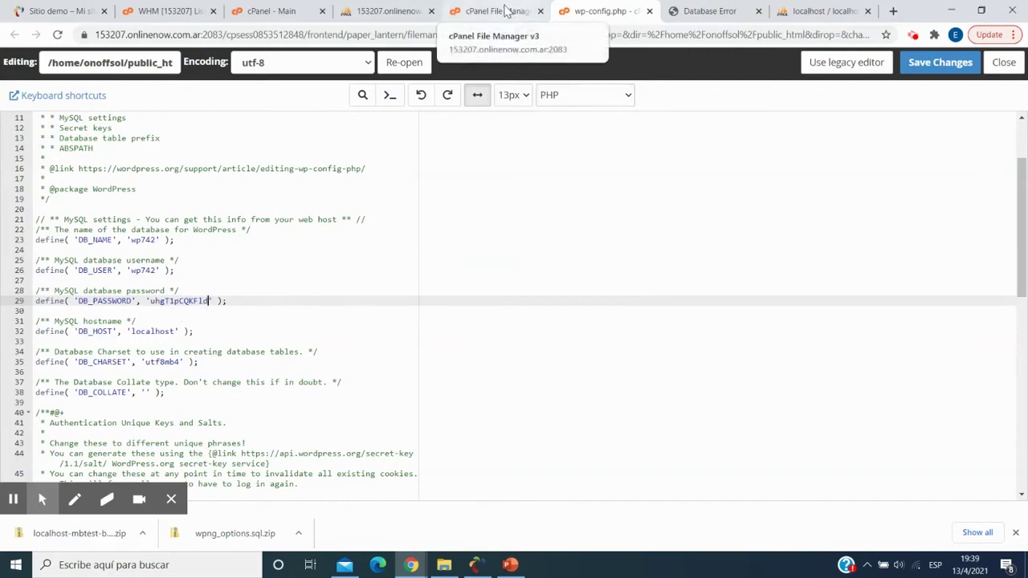
- Replace DB_USER and DB_NAME values wp742 with onoffsol_demo and save wp-config.php
{"action": "left_click", "coordinate": [505, 12]}
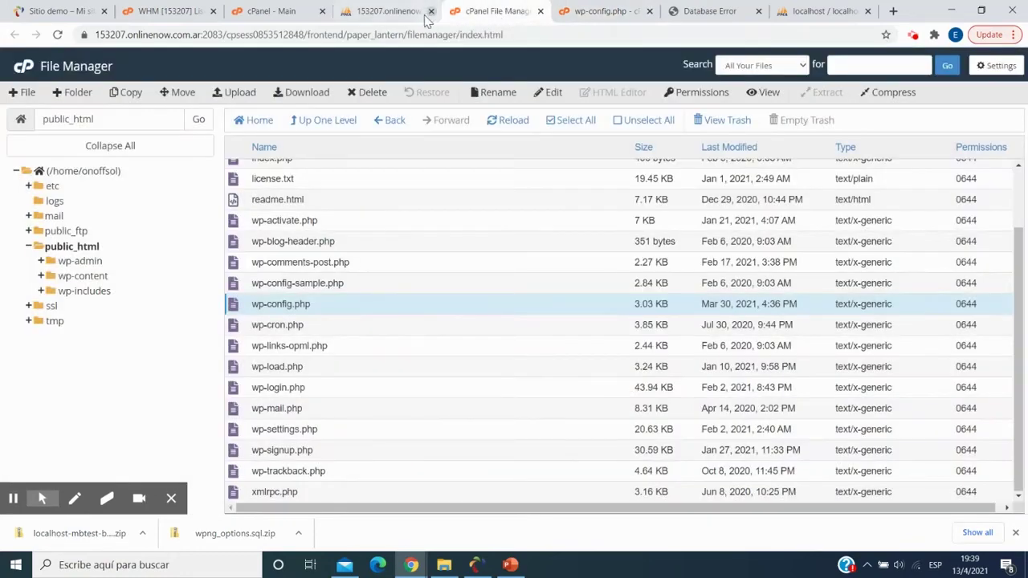
{"action": "left_click", "coordinate": [391, 11]}
{"action": "left_click", "coordinate": [39, 138]}
{"action": "double_click", "coordinate": [36, 138]}
{"action": "key", "text": "ctrl+c"}
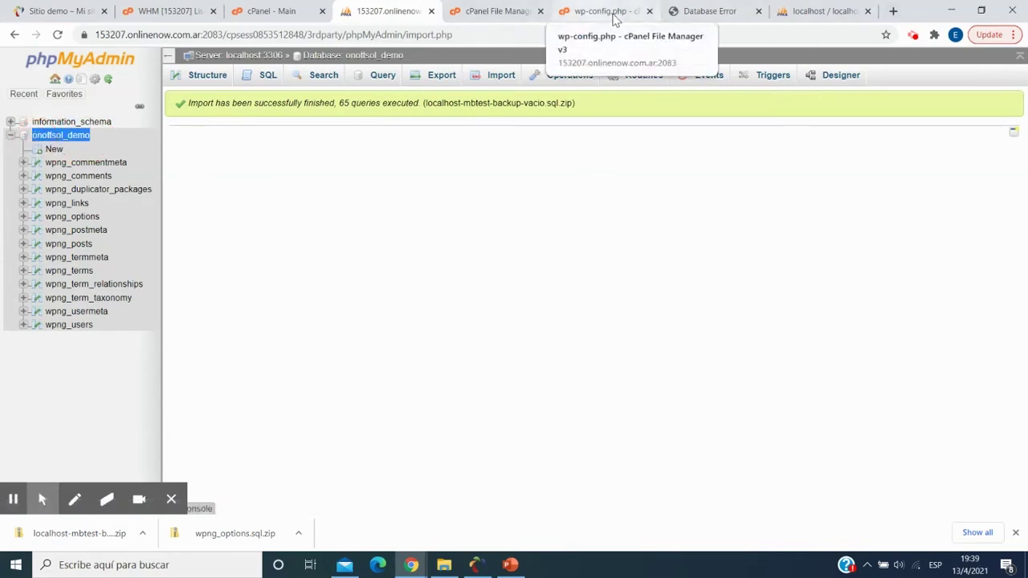
{"action": "left_click", "coordinate": [588, 17]}
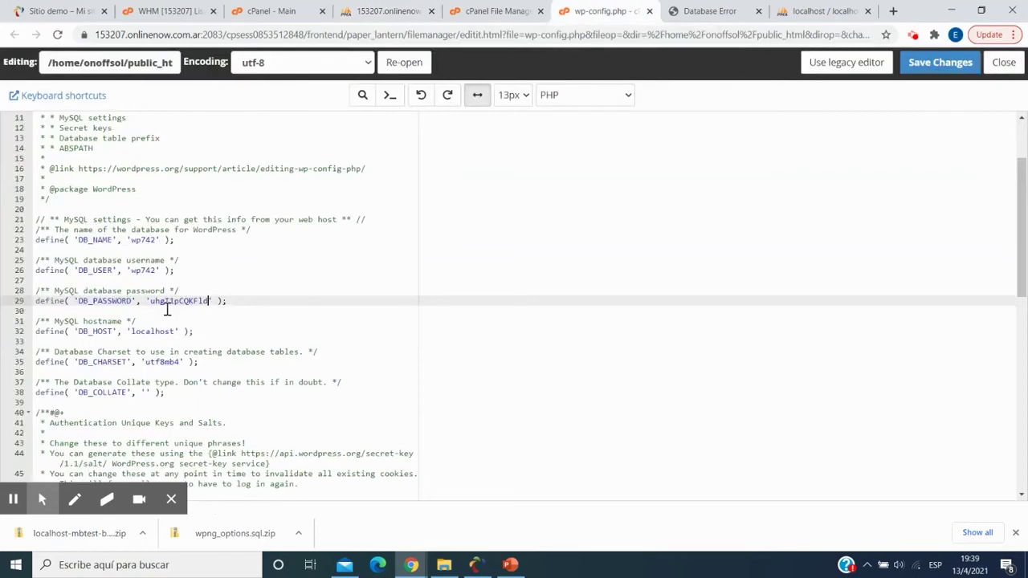
{"action": "left_click", "coordinate": [158, 271]}
{"action": "left_click_drag", "start_coordinate": [157, 270], "coordinate": [132, 273]}
{"action": "key", "text": "ctrl+v"}
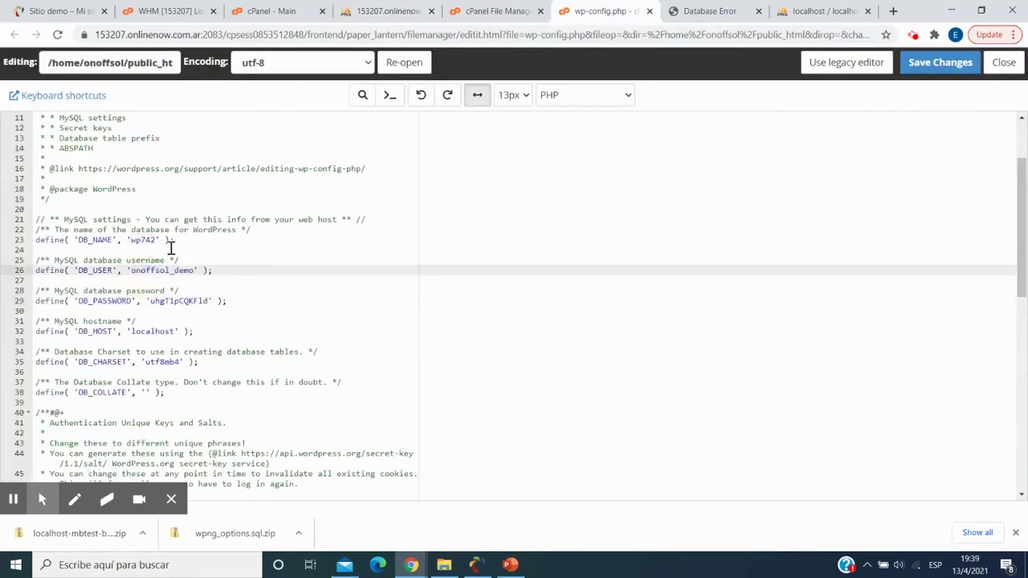
{"action": "double_click", "coordinate": [141, 241]}
{"action": "left_click_drag", "start_coordinate": [142, 243], "coordinate": [135, 245]}
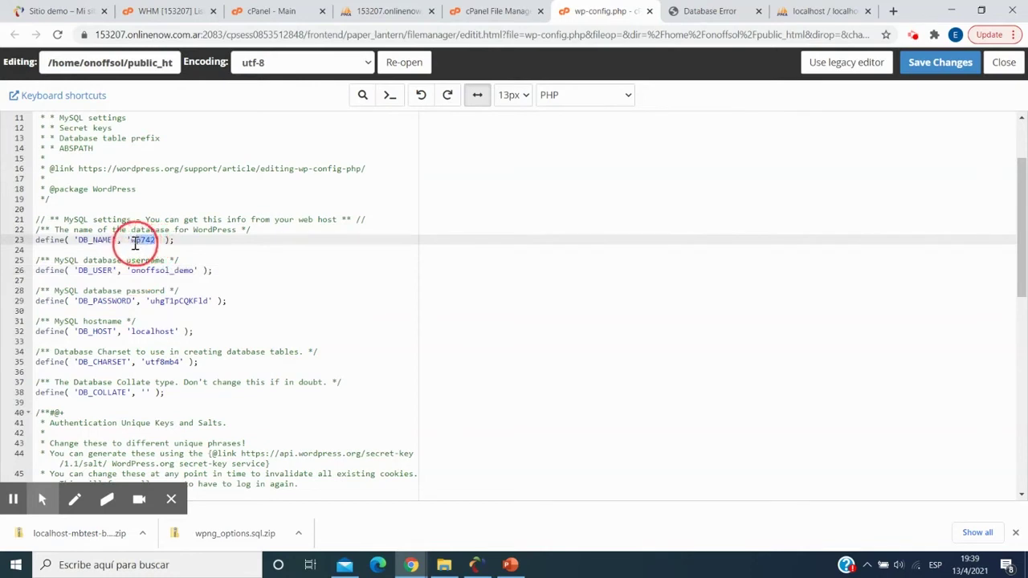
{"action": "key", "text": "ctrl+v"}
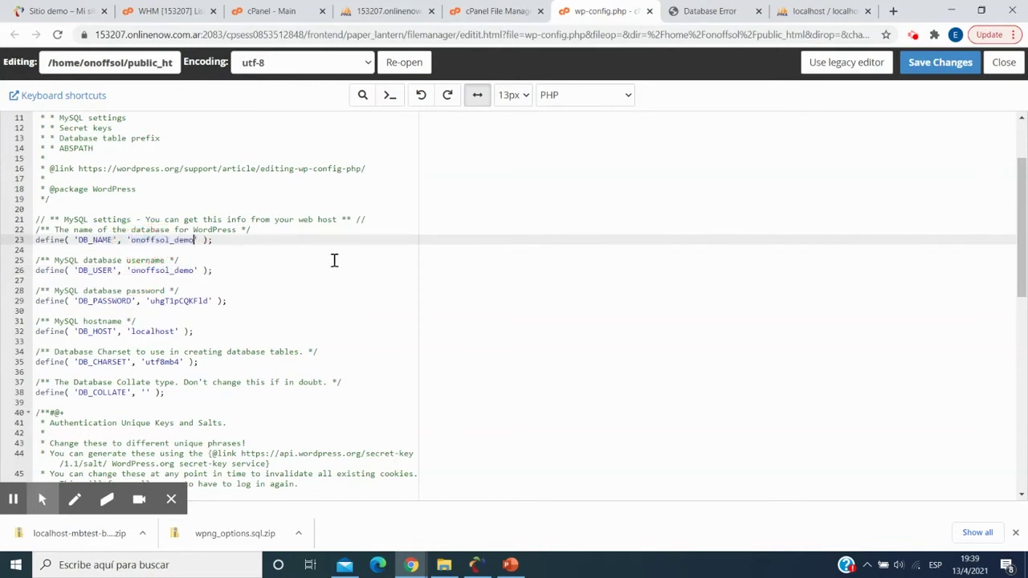
{"action": "left_click", "coordinate": [939, 64]}
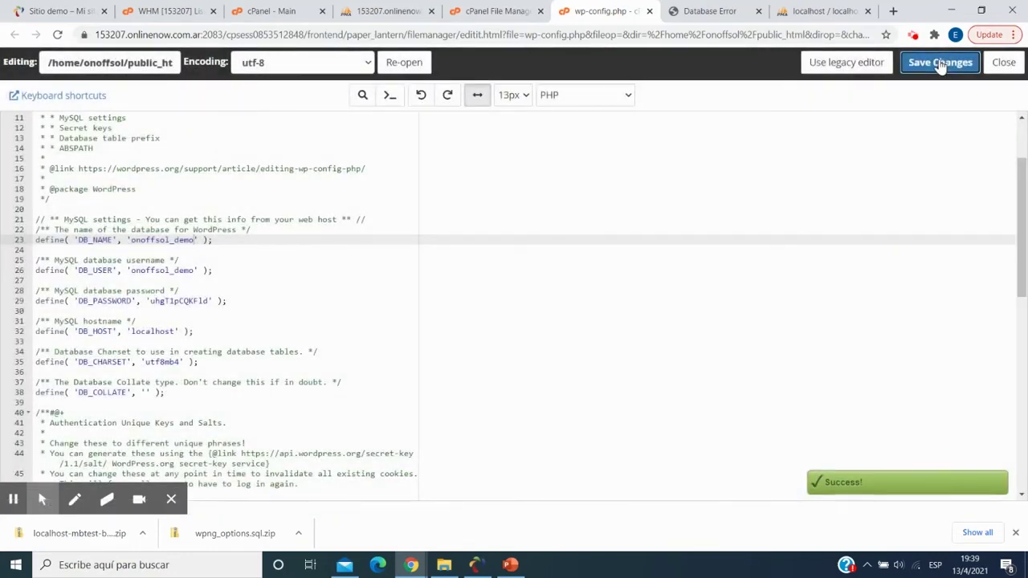
{"action": "left_click", "coordinate": [693, 18]}
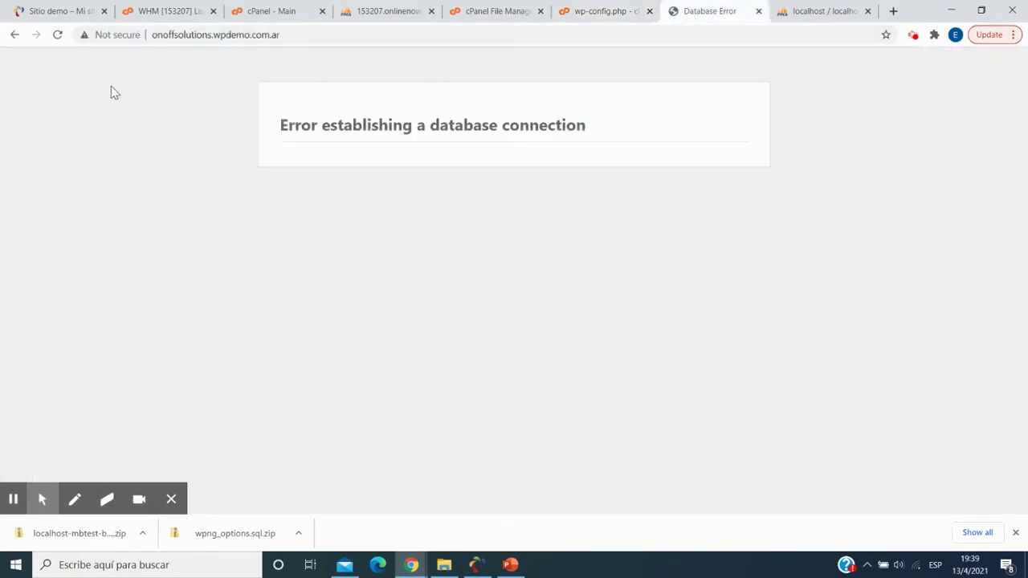
- Reload the site to see the Curso de WordPress homepage, then open the wpng_options table
{"action": "left_click", "coordinate": [57, 36]}
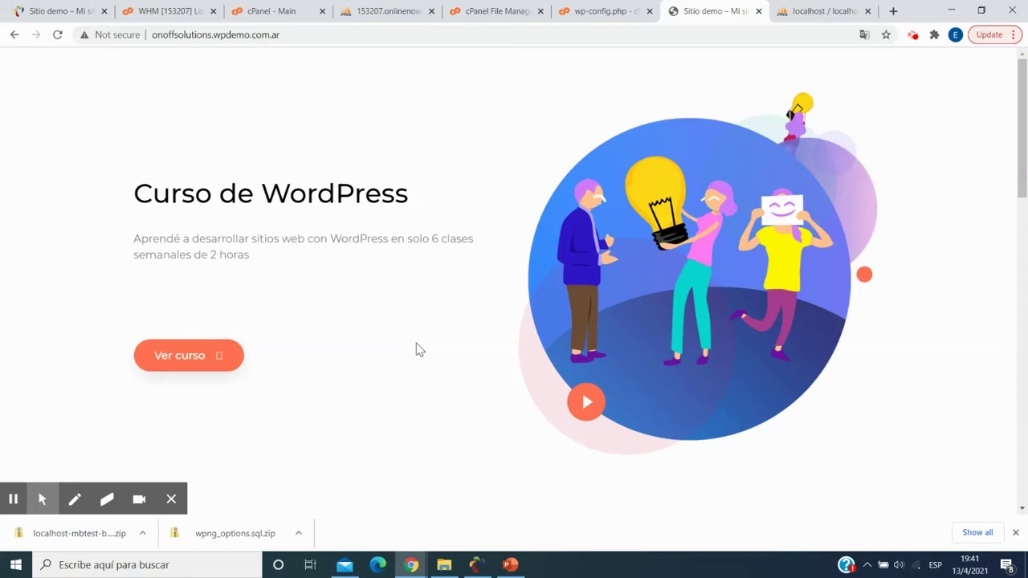
{"action": "left_click", "coordinate": [336, 35]}
{"action": "key", "text": "ctrl+c"}
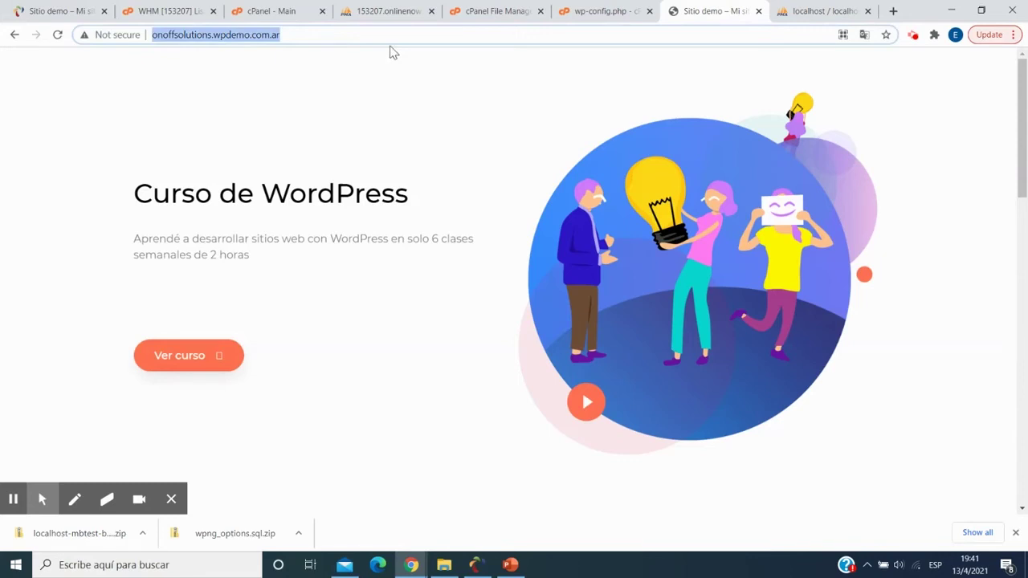
{"action": "left_click", "coordinate": [389, 13]}
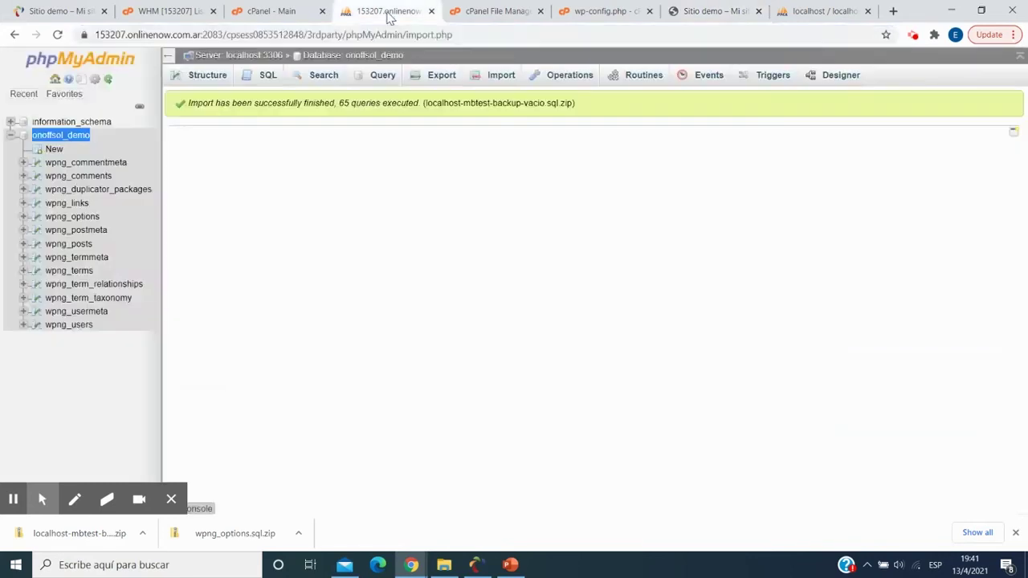
{"action": "left_click", "coordinate": [79, 217]}
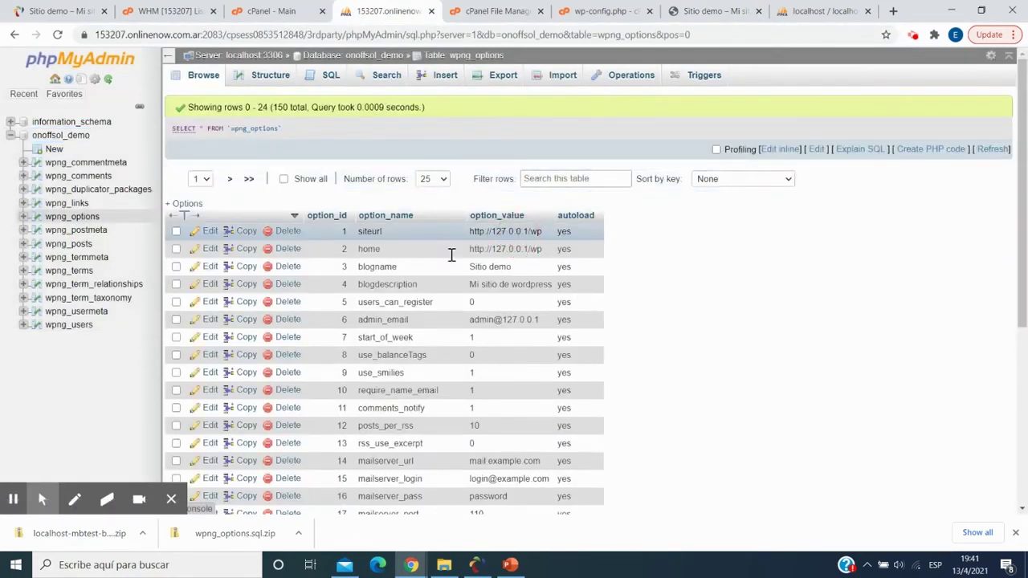
{"action": "left_click", "coordinate": [206, 233]}
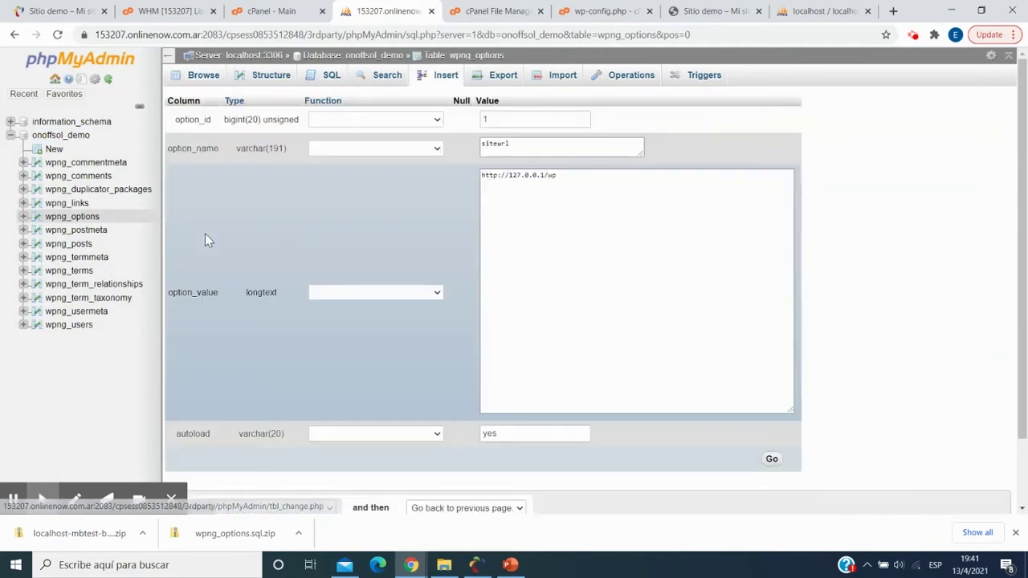
{"action": "left_click_drag", "start_coordinate": [557, 175], "coordinate": [414, 199]}
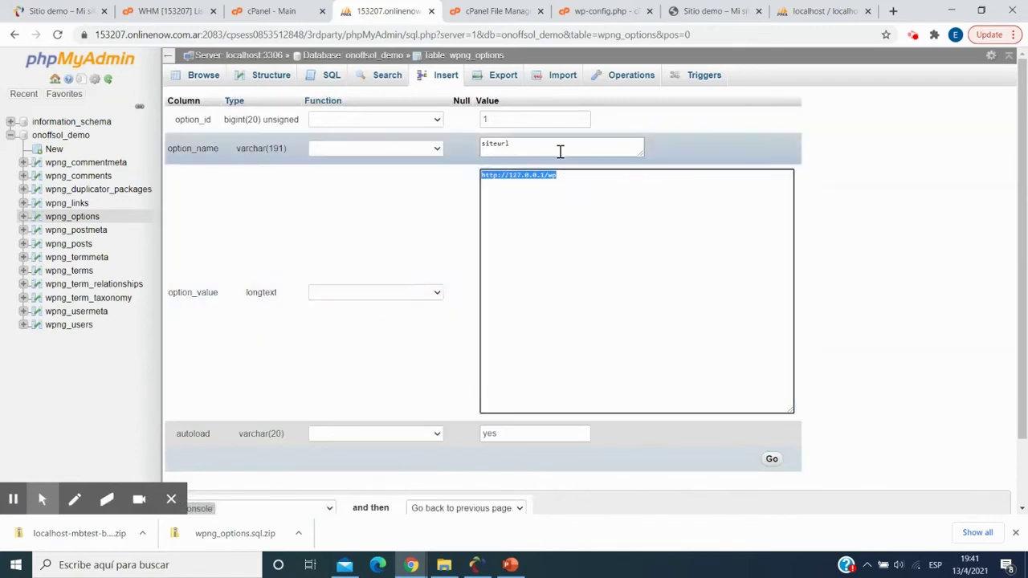
{"action": "key", "text": "ctrl+v"}
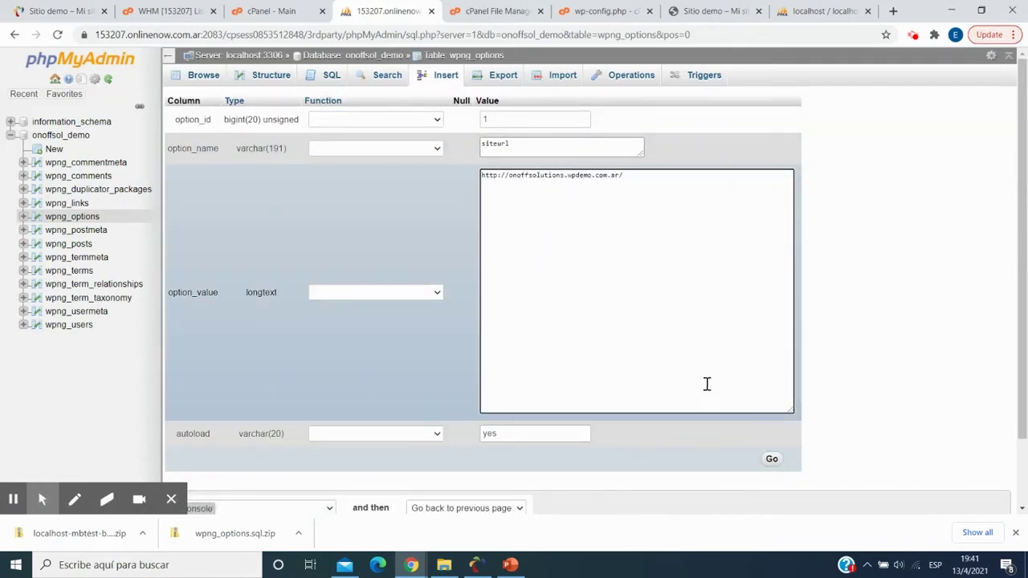
{"action": "left_click", "coordinate": [772, 460]}
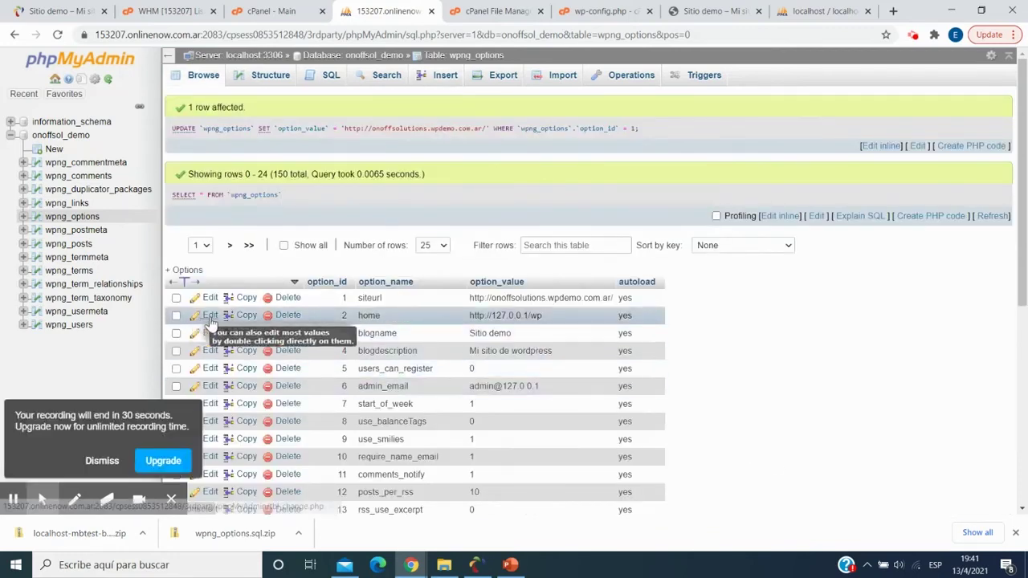
{"action": "left_click", "coordinate": [208, 316]}
{"action": "left_click_drag", "start_coordinate": [581, 174], "coordinate": [420, 182]}
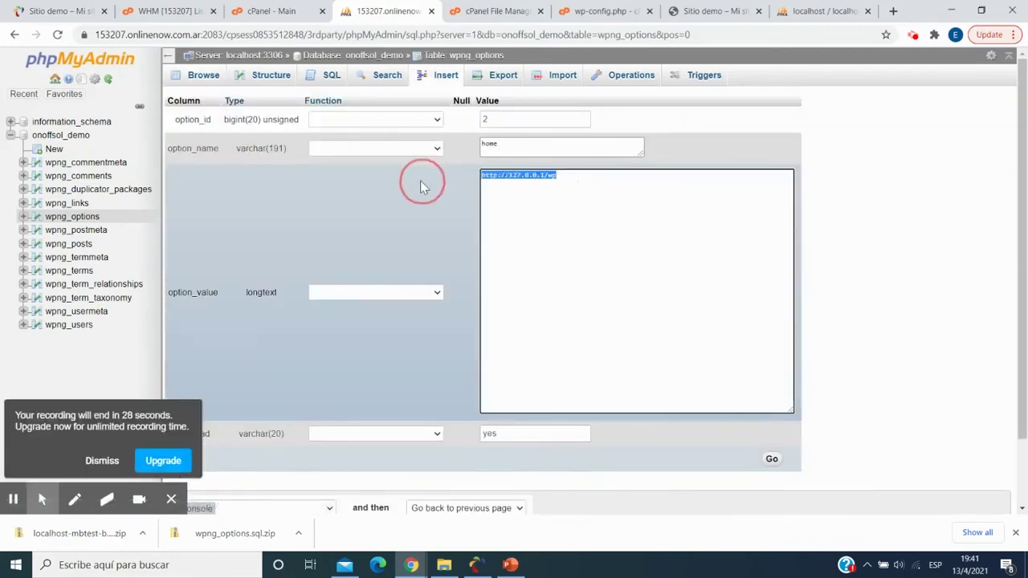
{"action": "key", "text": "ctrl+v"}
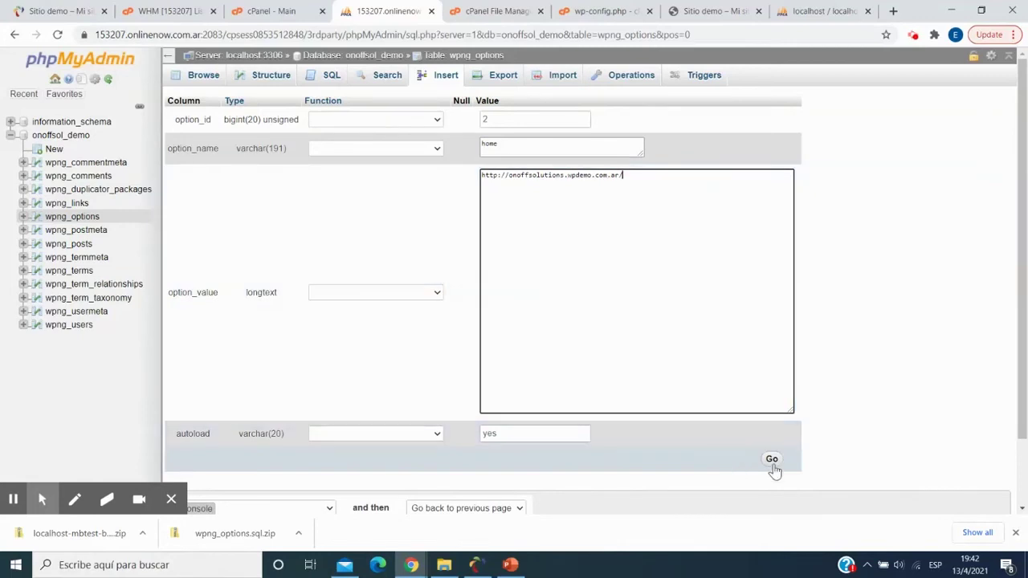
{"action": "left_click", "coordinate": [772, 460]}
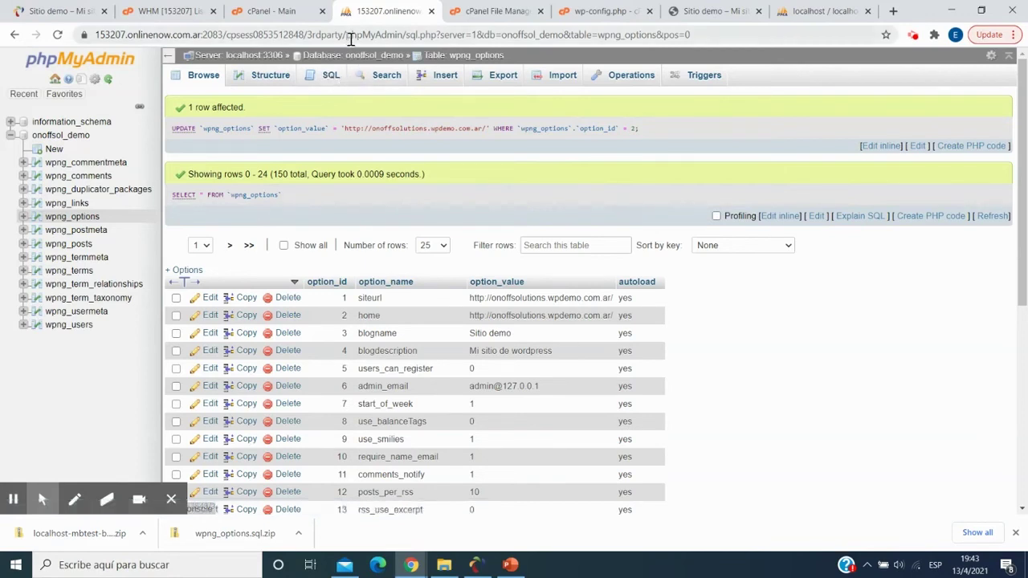
- In the Sitio demo tab, load the site's /wp-admin and log in with Remember me checked
{"action": "left_click", "coordinate": [683, 16]}
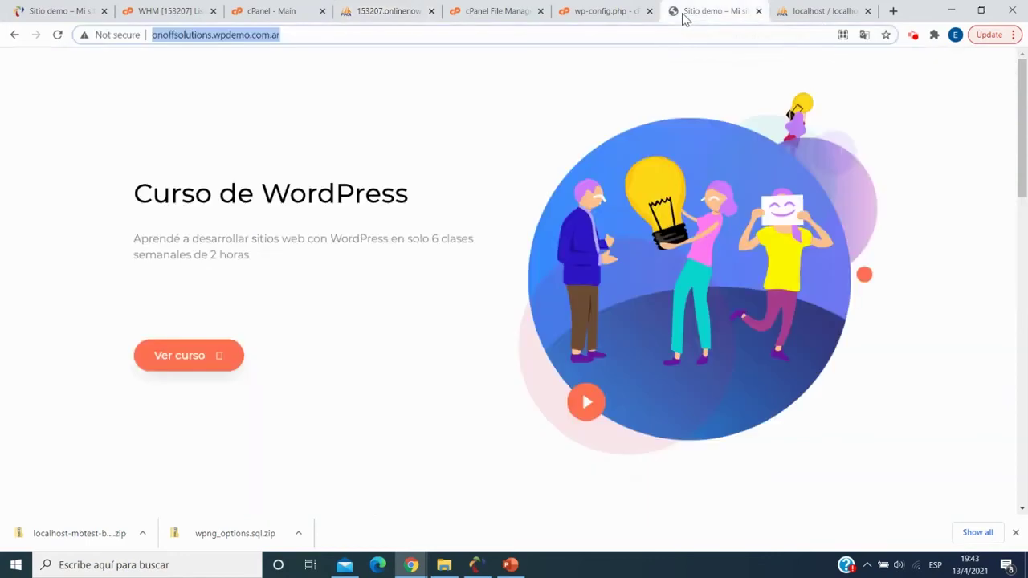
{"action": "left_click", "coordinate": [299, 36]}
{"action": "type", "text": "/"}
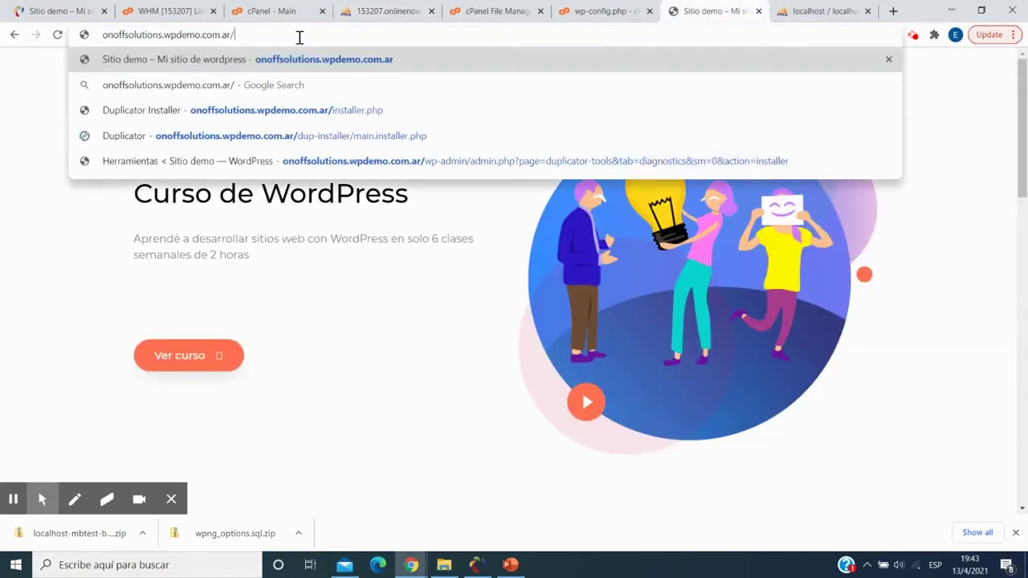
{"action": "type", "text": "wp-"}
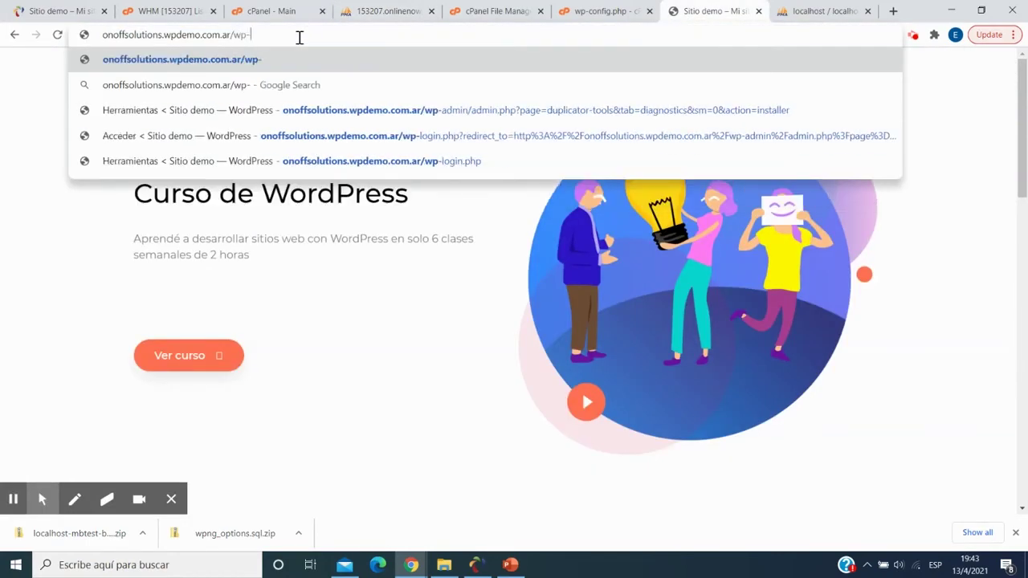
{"action": "type", "text": "admin"}
{"action": "key", "text": "Return"}
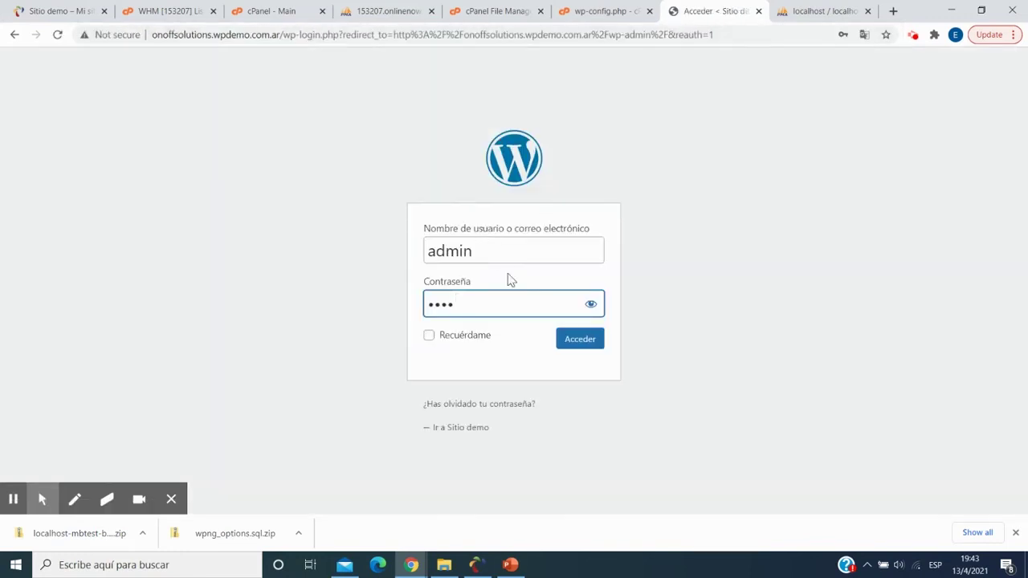
{"action": "left_click", "coordinate": [459, 338]}
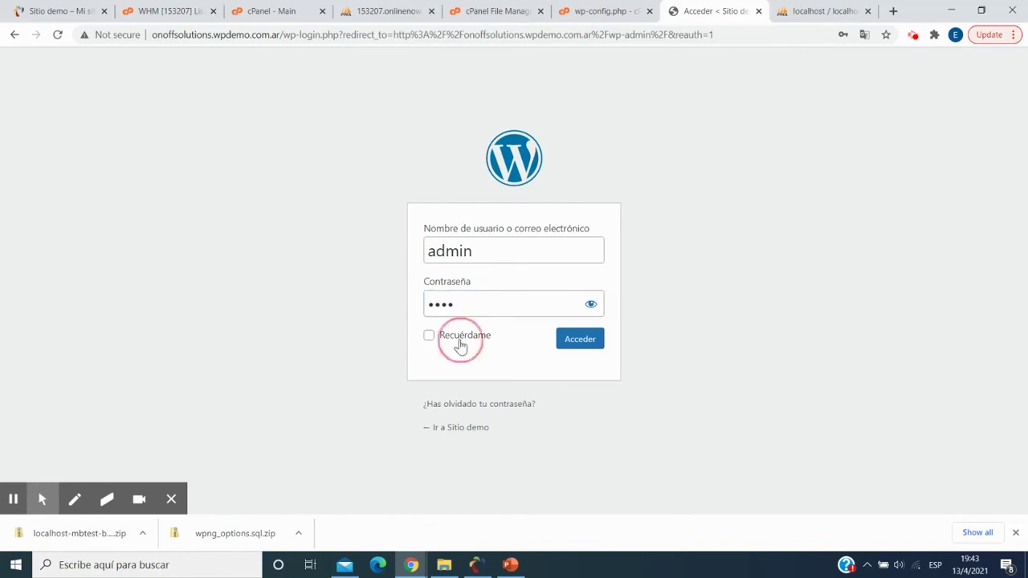
{"action": "left_click", "coordinate": [576, 346]}
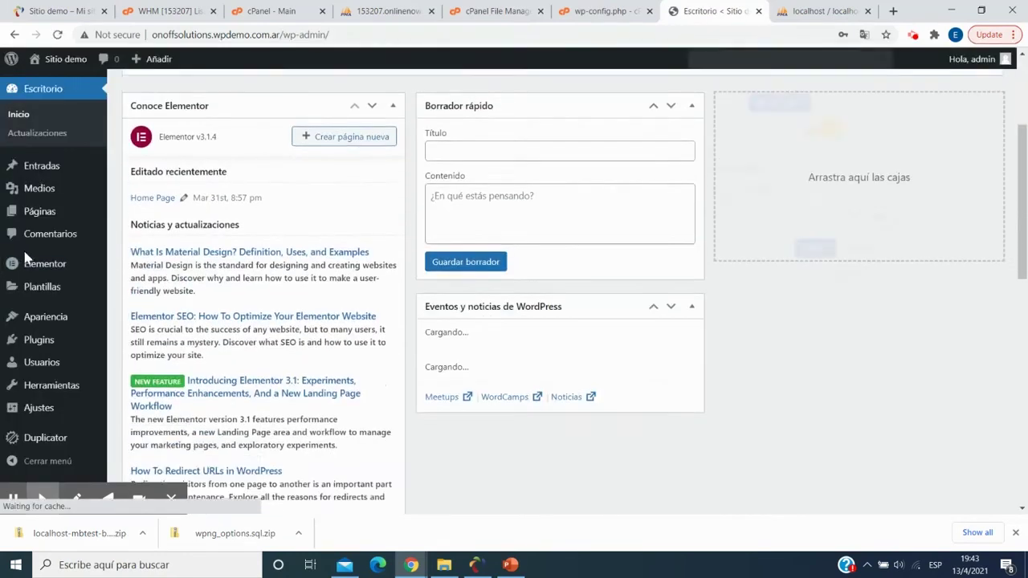
- Go to Plugins > Añadir nuevo and start a plugin search
{"action": "scroll", "coordinate": [48, 361], "scroll_direction": "down", "scroll_amount": 2}
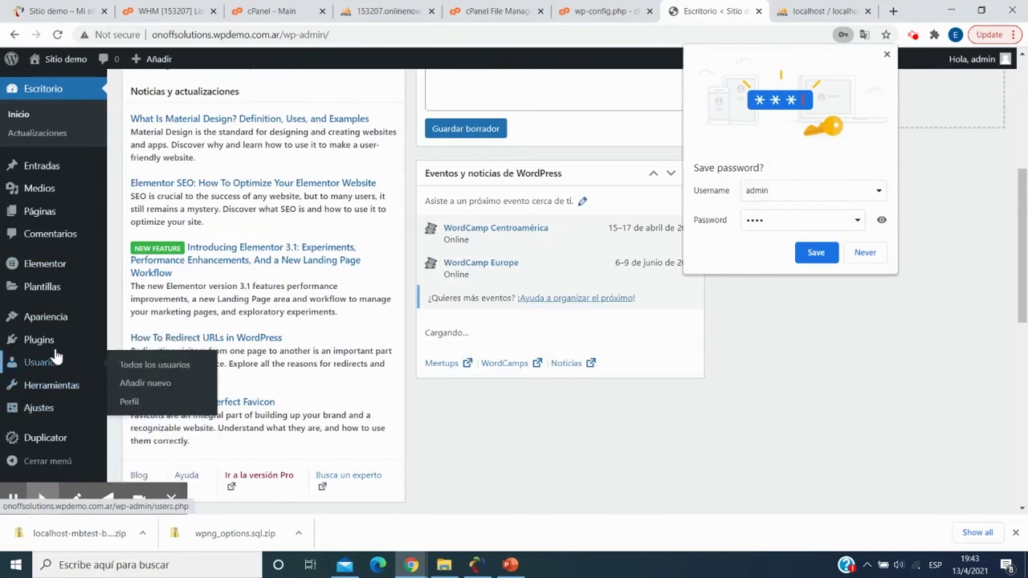
{"action": "left_click", "coordinate": [140, 362]}
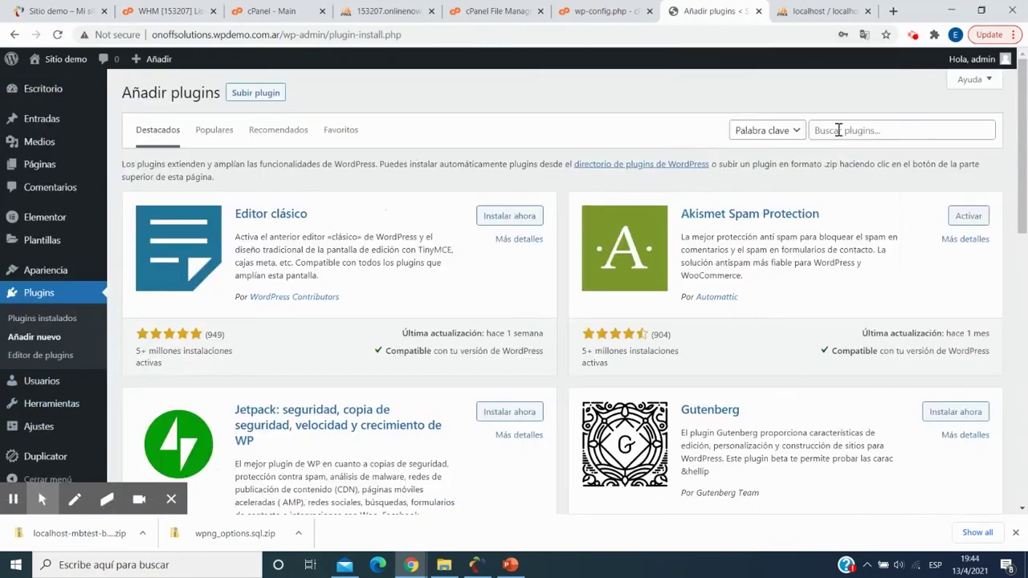
{"action": "left_click", "coordinate": [837, 131]}
- Search for 'better search and replace', then install and activate the Better Search Replace plugin
{"action": "type", "text": "bett"}
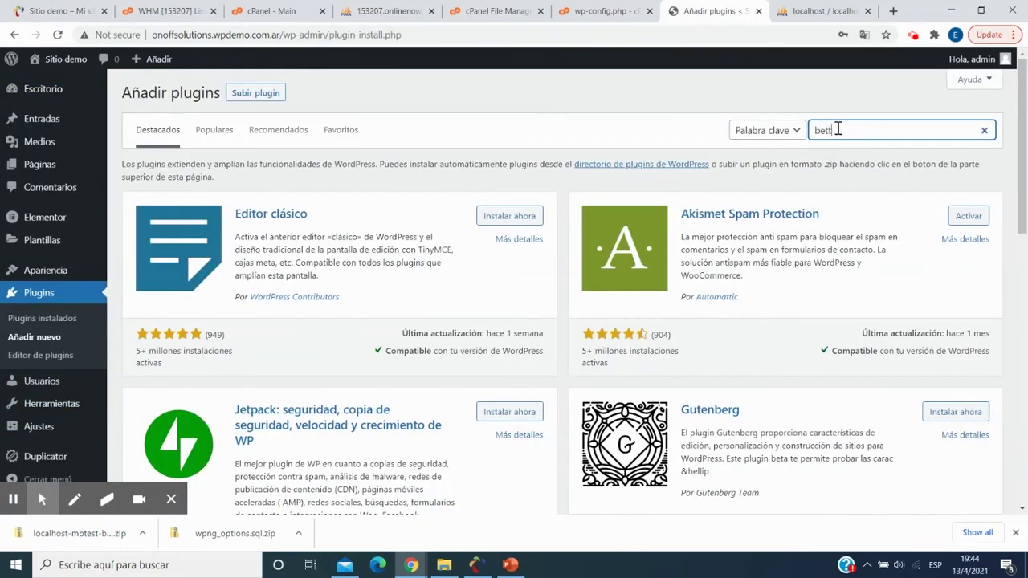
{"action": "type", "text": "er search and replace"}
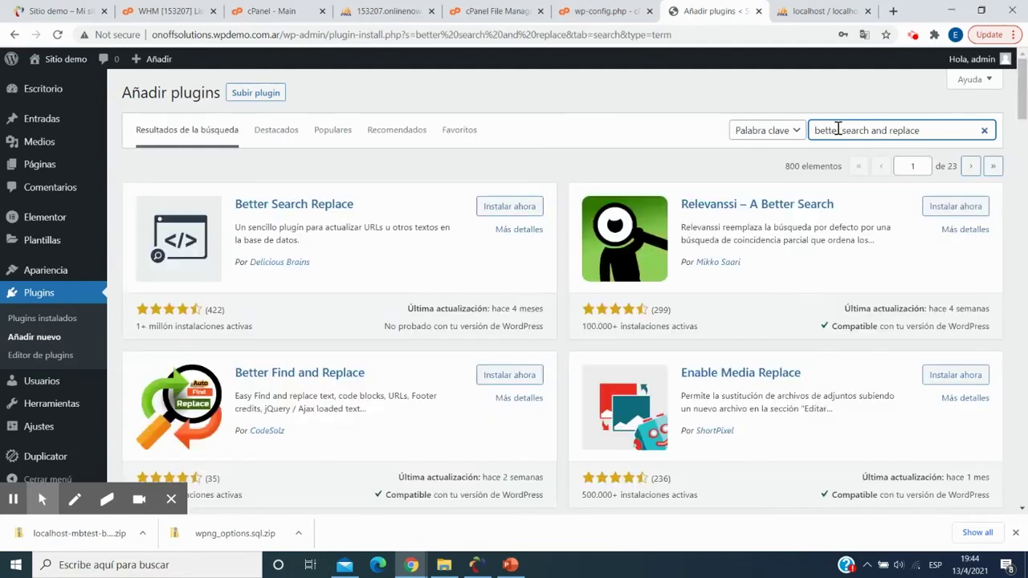
{"action": "left_click", "coordinate": [491, 209]}
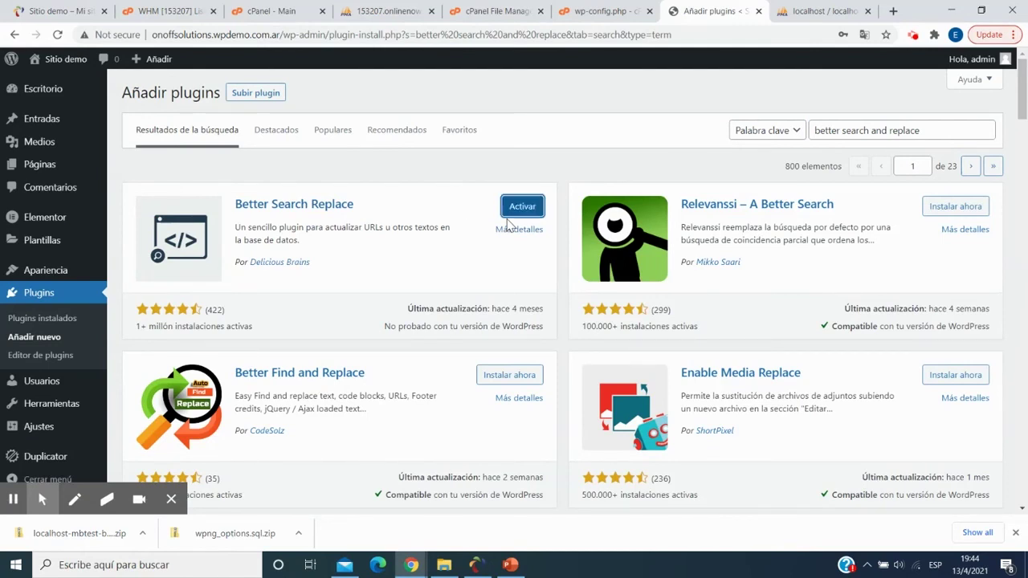
{"action": "left_click", "coordinate": [522, 212]}
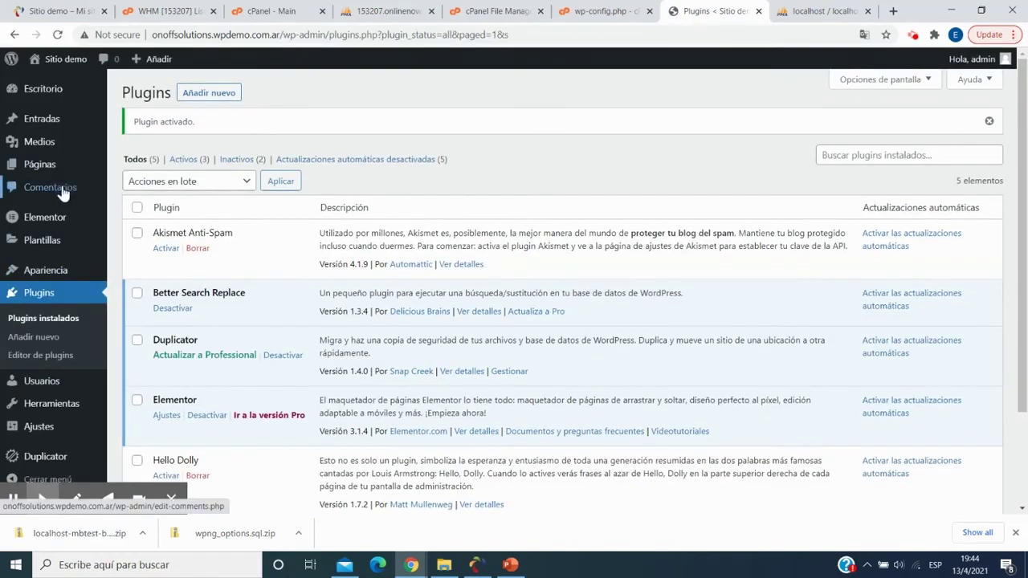
- Open Herramientas > Better Search Replace
{"action": "scroll", "coordinate": [63, 192], "scroll_direction": "down", "scroll_amount": 2}
{"action": "mouse_move", "coordinate": [53, 408]}
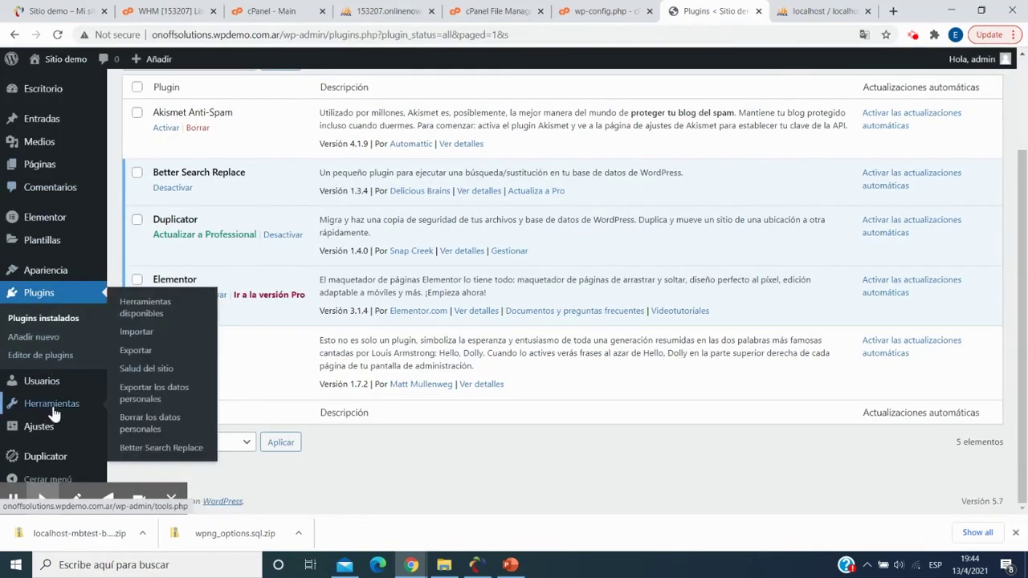
{"action": "left_click", "coordinate": [134, 451]}
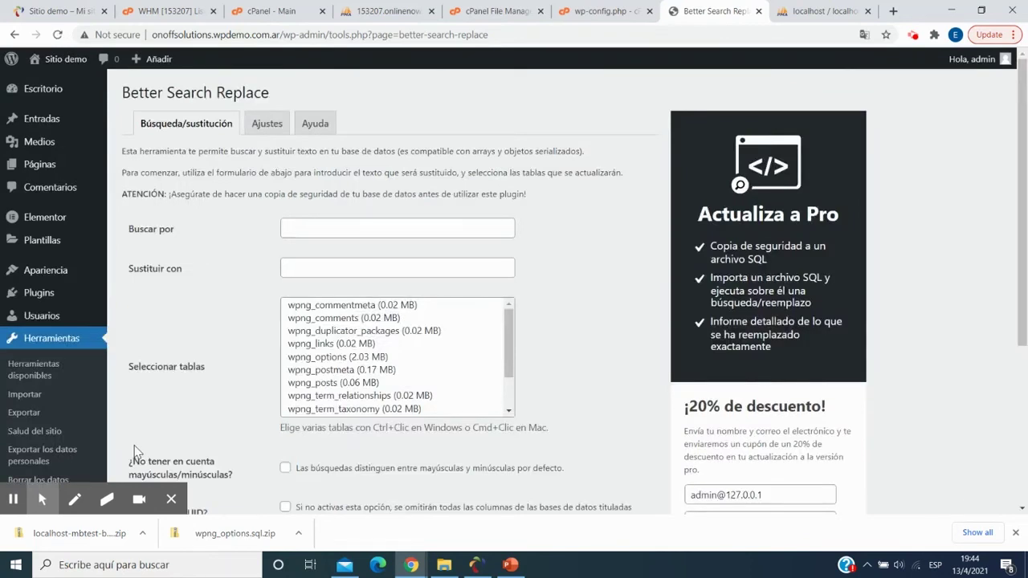
{"action": "left_click", "coordinate": [326, 229]}
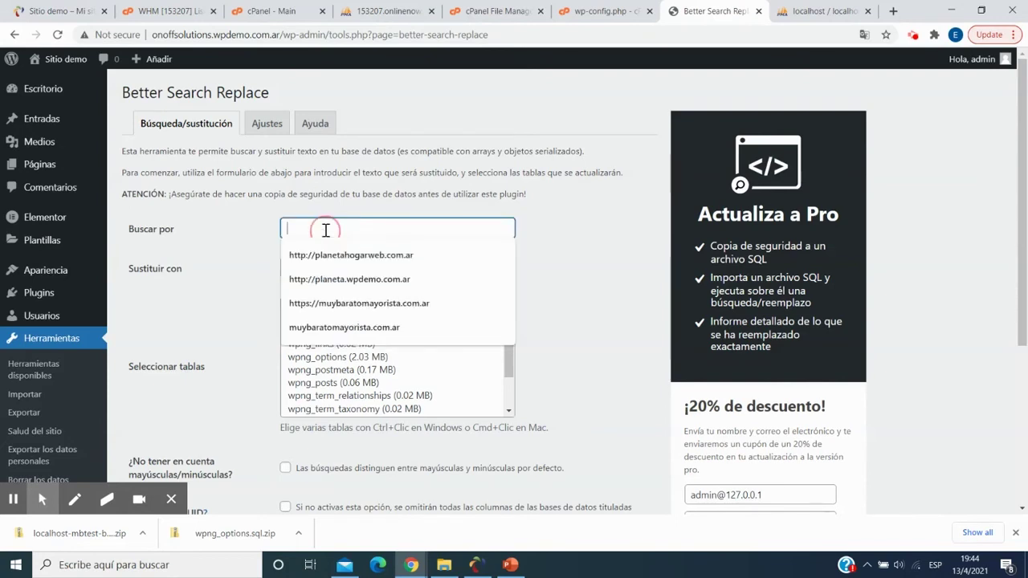
{"action": "type", "text": "htt"}
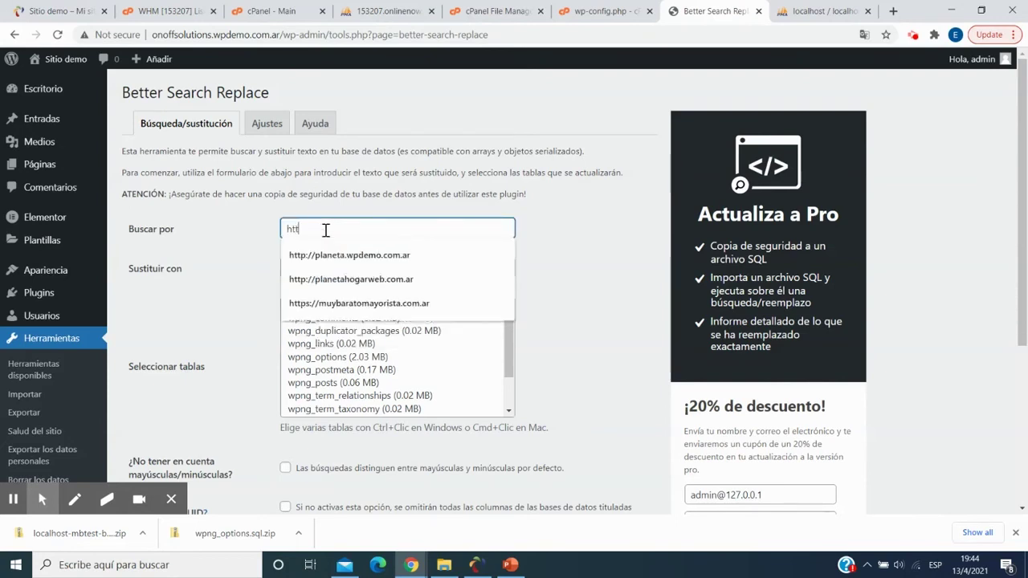
{"action": "type", "text": "p://12"}
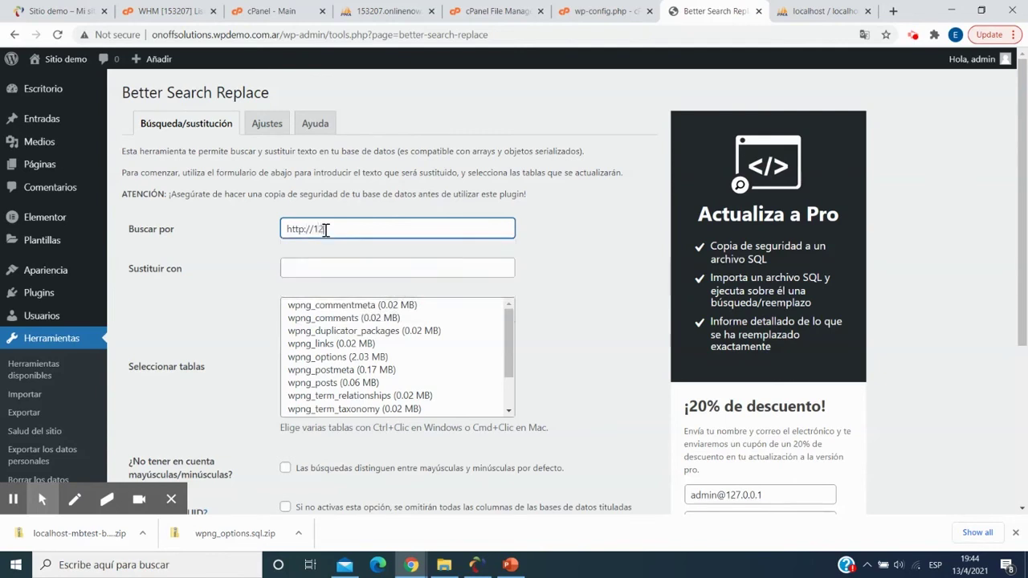
{"action": "type", "text": "7.0.0.1"}
{"action": "left_click", "coordinate": [346, 268]}
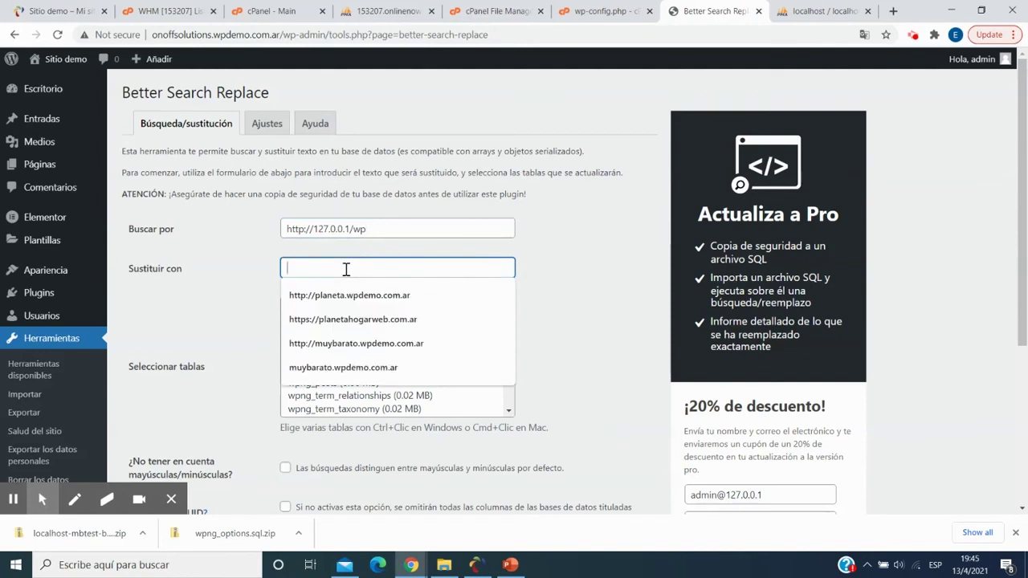
{"action": "type", "text": "http://onoffsolutions.wpdemo.com.ar/"}
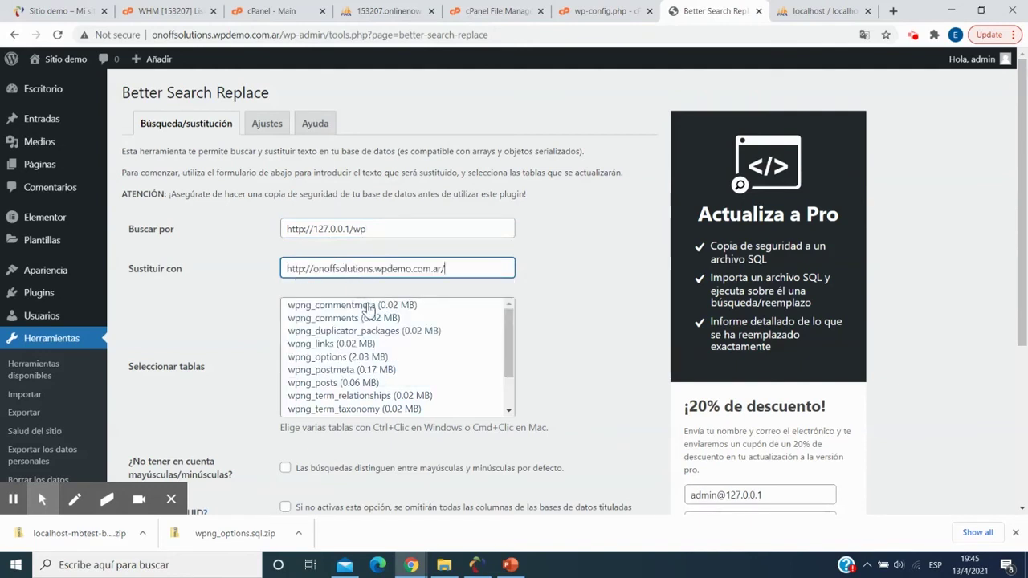
- Select all 13 tables, turn off dry run, and run the replacement, updating 10 cells
{"action": "left_click", "coordinate": [366, 307]}
{"action": "left_click_drag", "start_coordinate": [507, 341], "coordinate": [509, 371]}
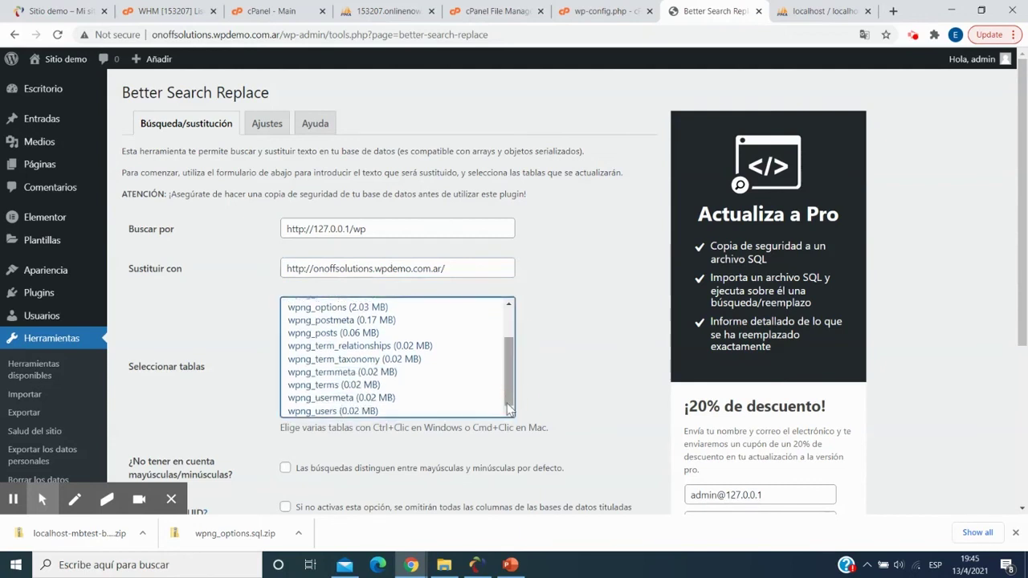
{"action": "left_click", "coordinate": [398, 411], "text": "shift"}
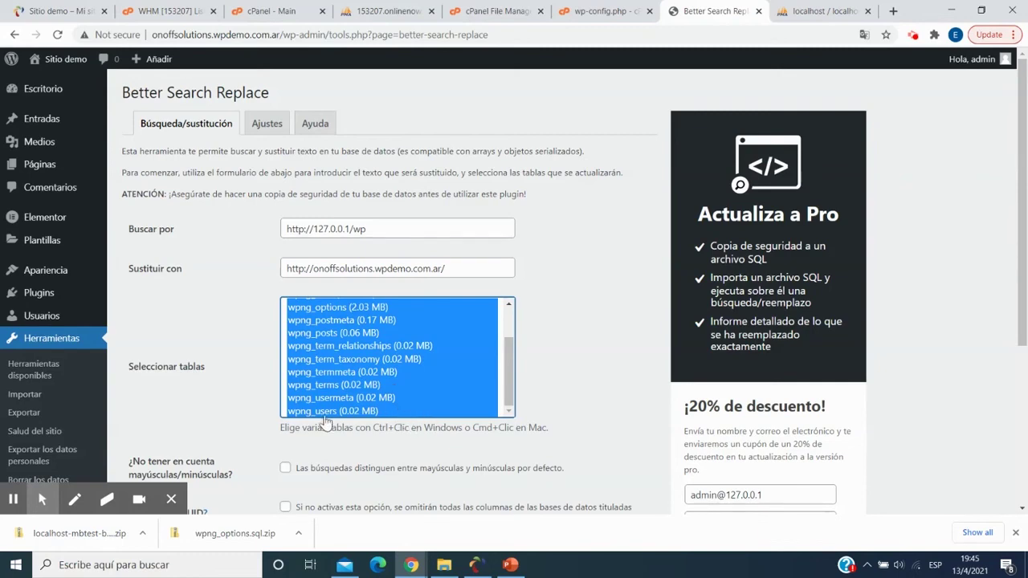
{"action": "scroll", "coordinate": [324, 423], "scroll_direction": "down", "scroll_amount": 3}
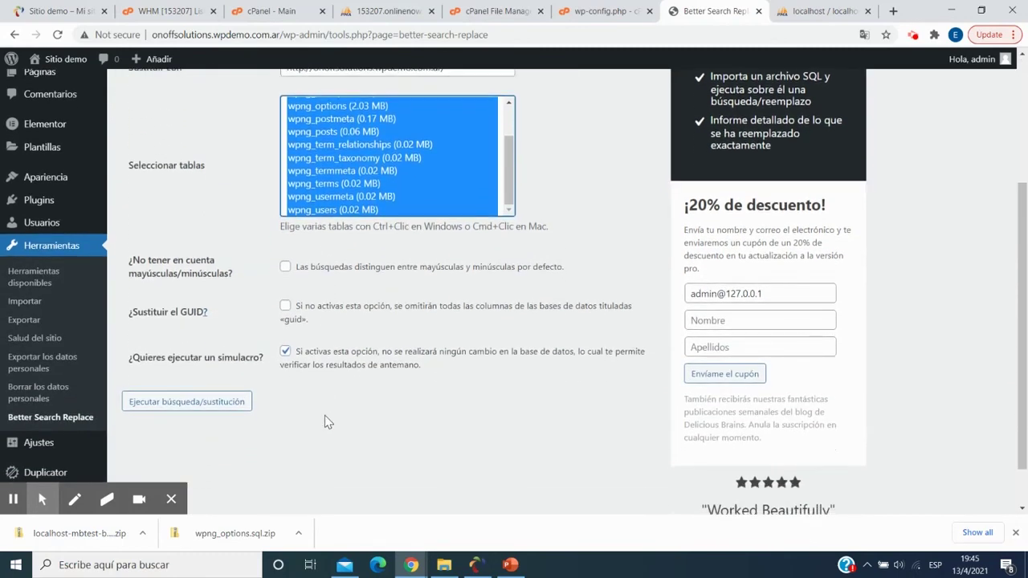
{"action": "left_click", "coordinate": [285, 352]}
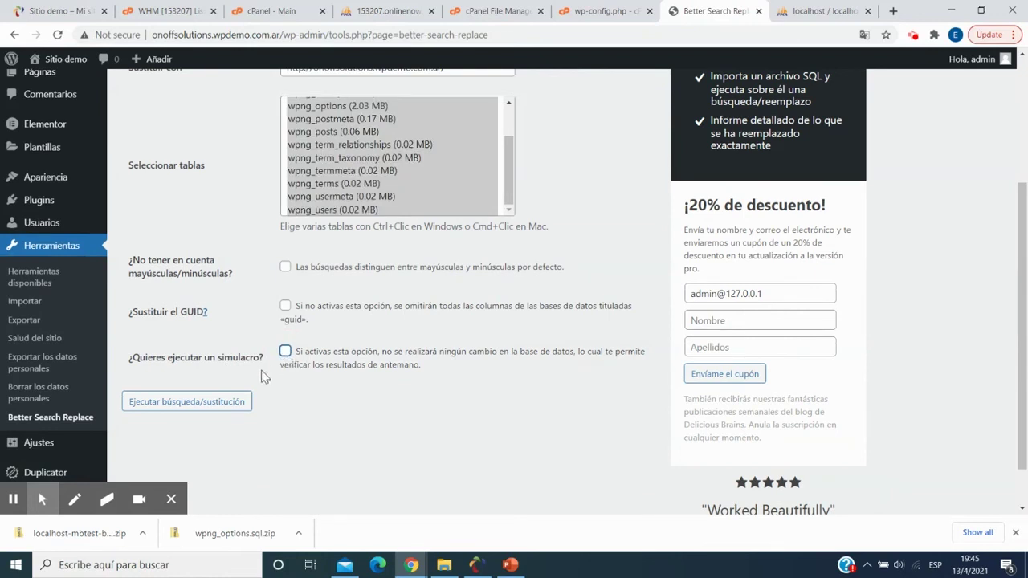
{"action": "left_click", "coordinate": [214, 403]}
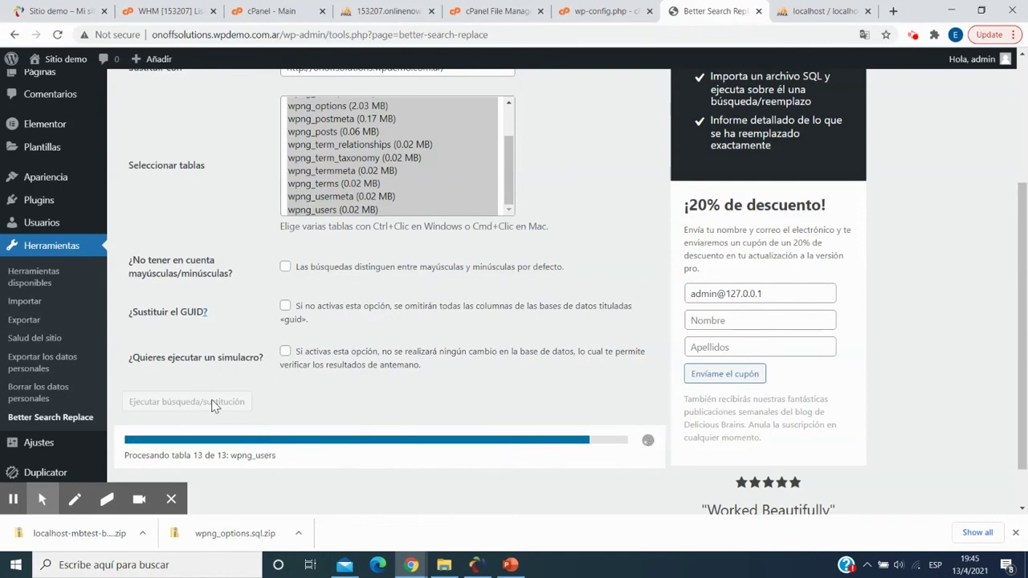
{"action": "scroll", "coordinate": [248, 293], "scroll_direction": "up", "scroll_amount": 2}
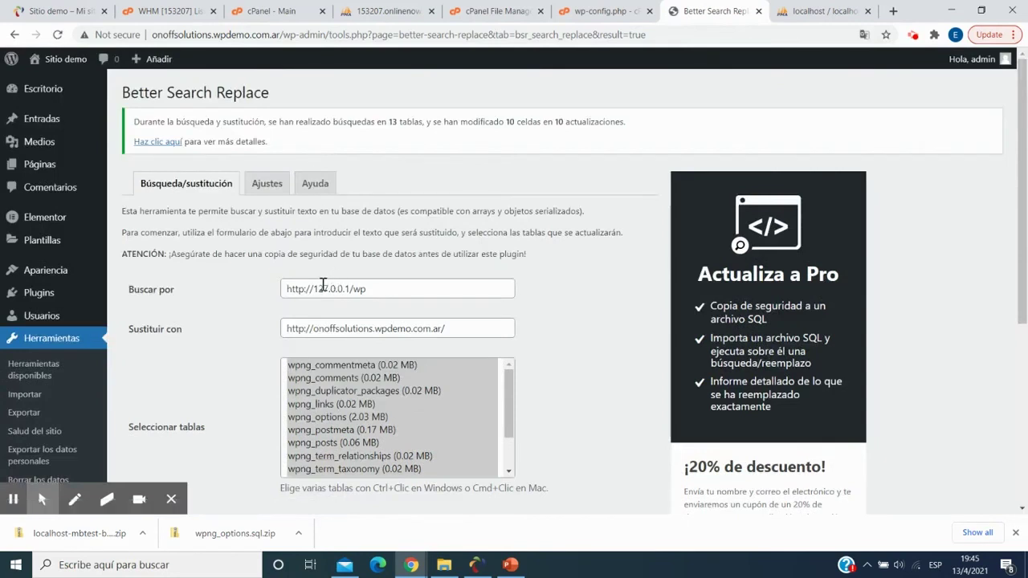
{"action": "left_click_drag", "start_coordinate": [315, 288], "coordinate": [350, 287]}
{"action": "type", "text": "localhost"}
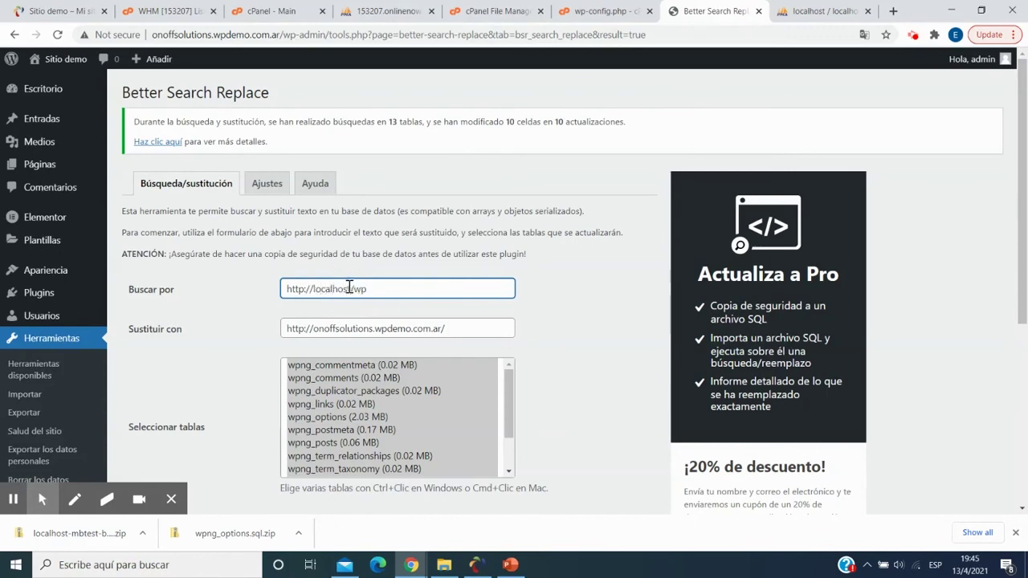
{"action": "scroll", "coordinate": [285, 303], "scroll_direction": "down", "scroll_amount": 3}
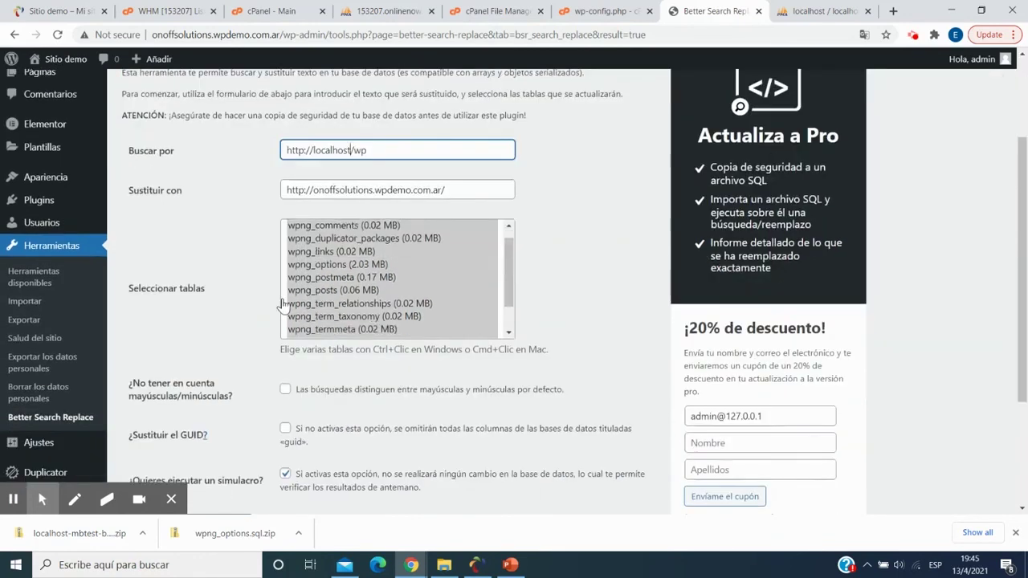
{"action": "scroll", "coordinate": [230, 362], "scroll_direction": "down", "scroll_amount": 2}
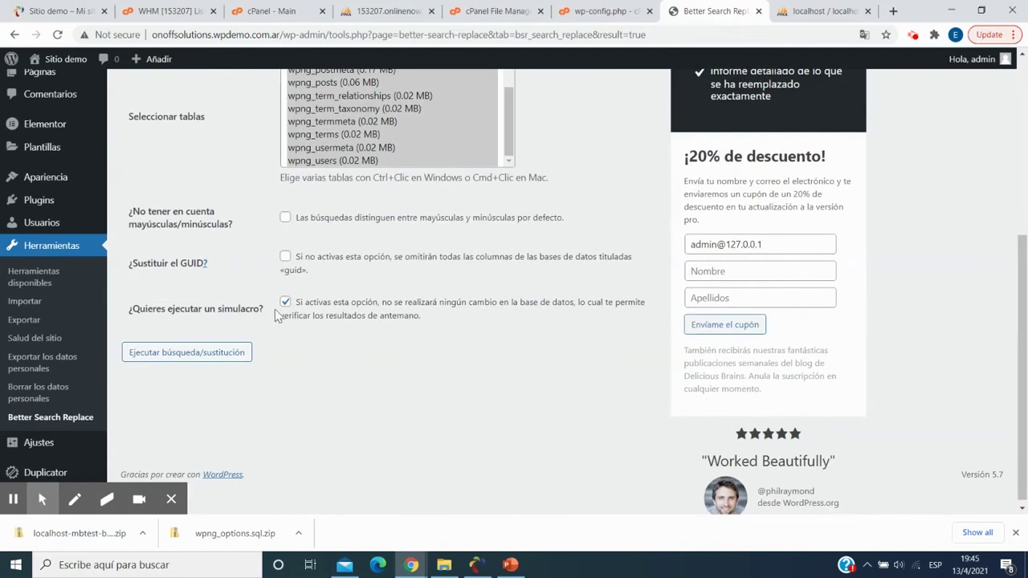
{"action": "left_click", "coordinate": [285, 304]}
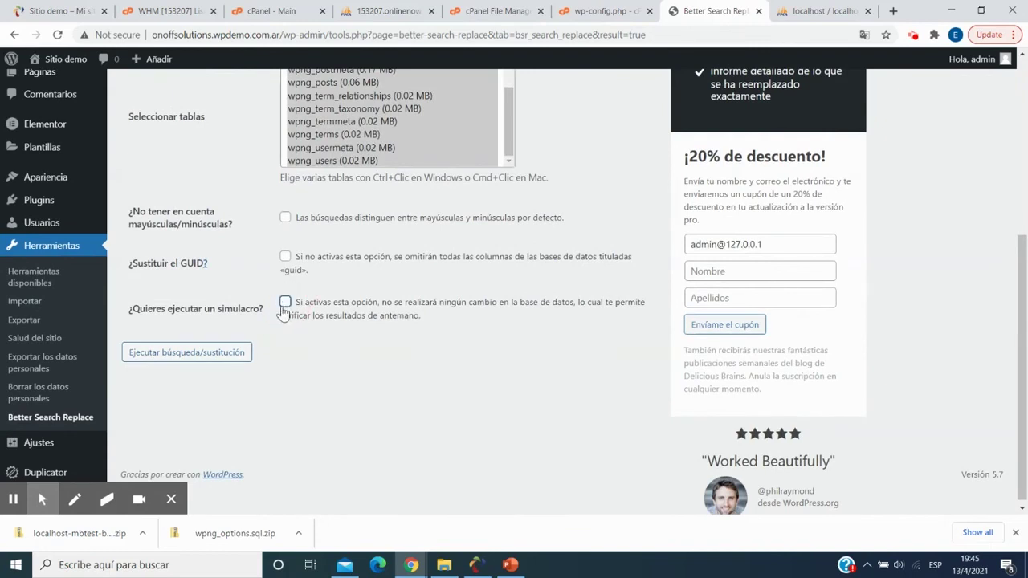
{"action": "left_click", "coordinate": [209, 354]}
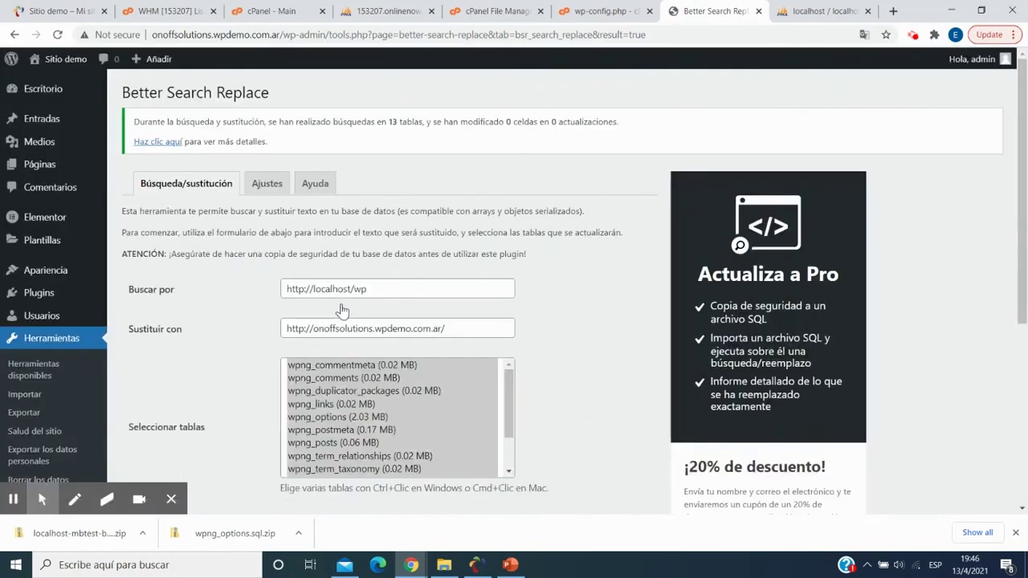
{"action": "left_click_drag", "start_coordinate": [312, 289], "coordinate": [384, 288]}
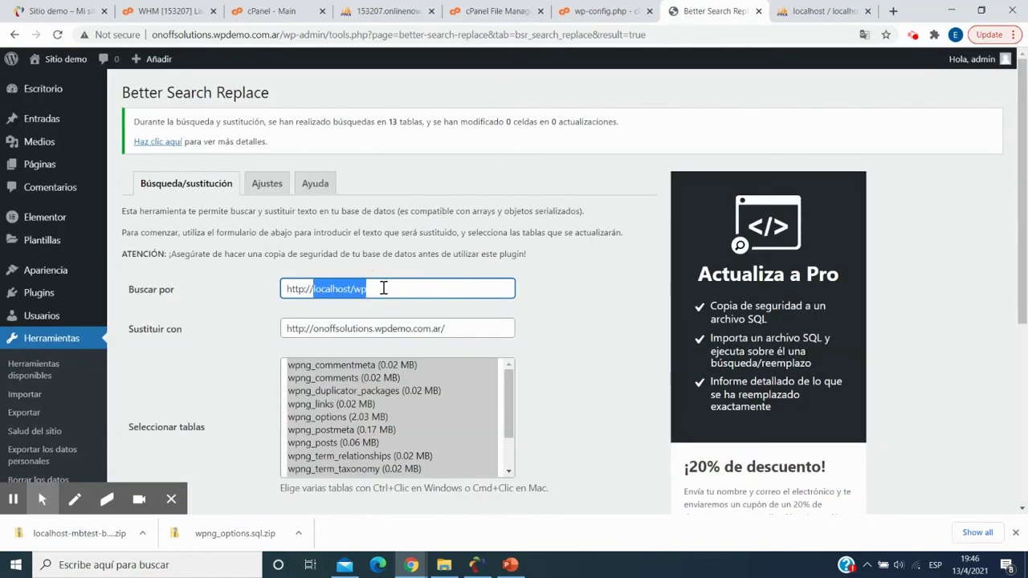